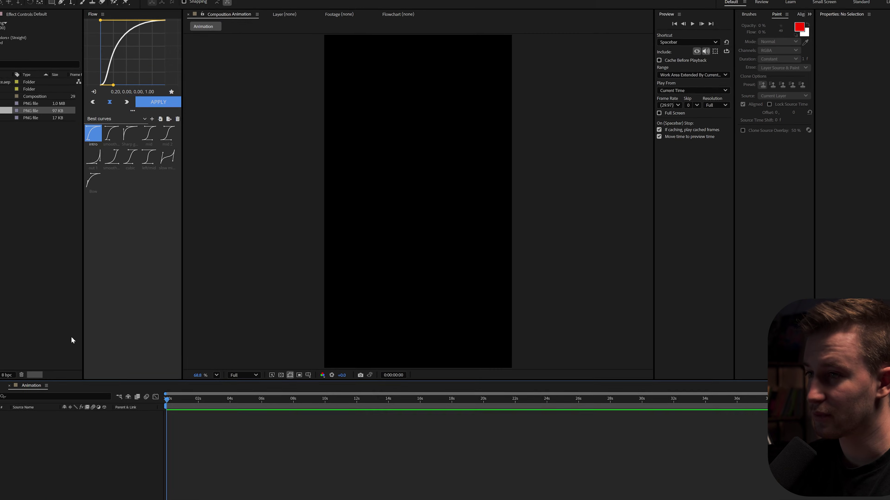
Open the Animation composition's settings to review its frame size, frame rate and duration
{"action": "key", "text": "ctrl+k"}
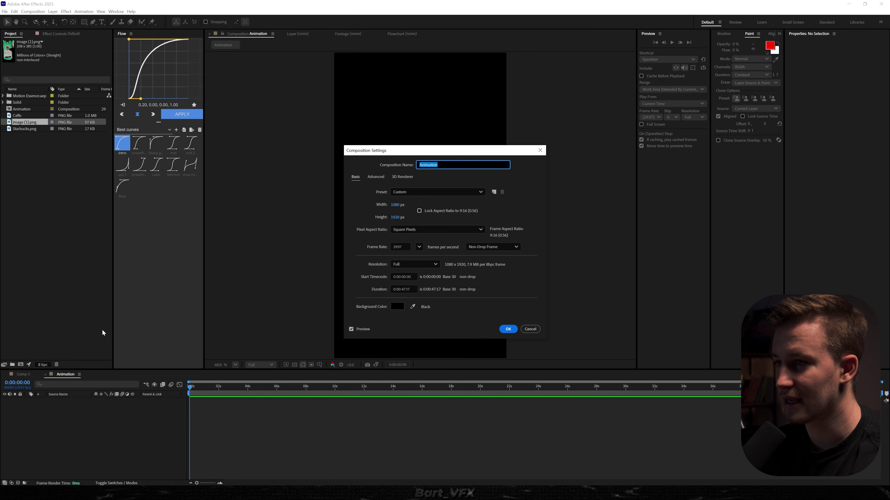
{"action": "left_click", "coordinate": [405, 290]}
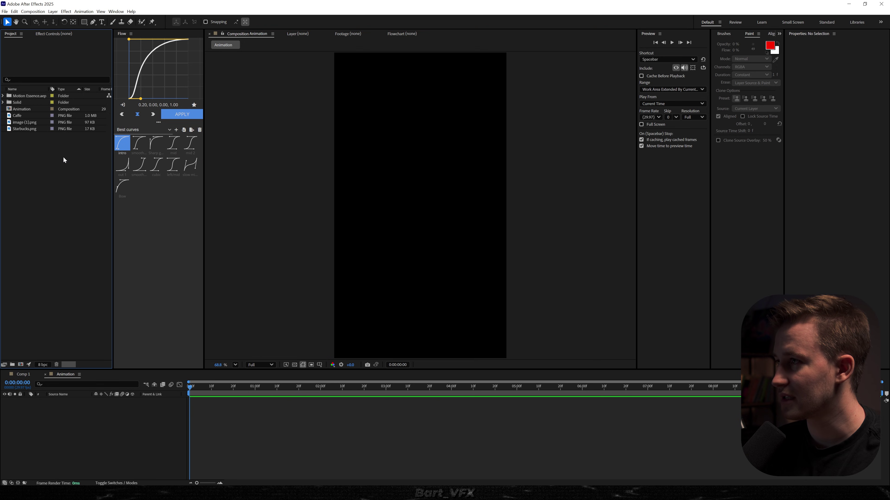
Place image (1).png in the Animation composition and enlarge it to about 377% to inspect the reference design
{"action": "left_click_drag", "start_coordinate": [23, 123], "coordinate": [192, 242]}
{"action": "left_click_drag", "start_coordinate": [202, 424], "coordinate": [201, 422]}
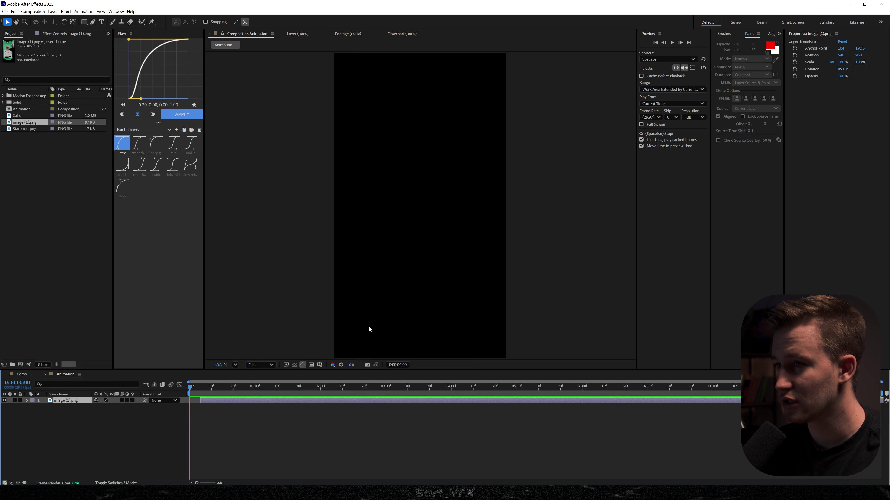
{"action": "scroll", "coordinate": [413, 270], "scroll_direction": "up", "scroll_amount": 2}
{"action": "left_click_drag", "start_coordinate": [433, 236], "coordinate": [490, 340]}
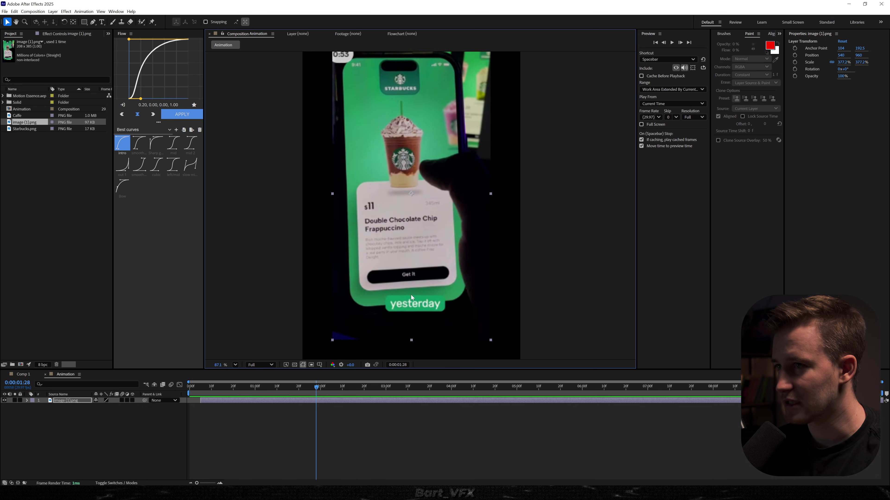
{"action": "left_click_drag", "start_coordinate": [411, 302], "coordinate": [413, 261]}
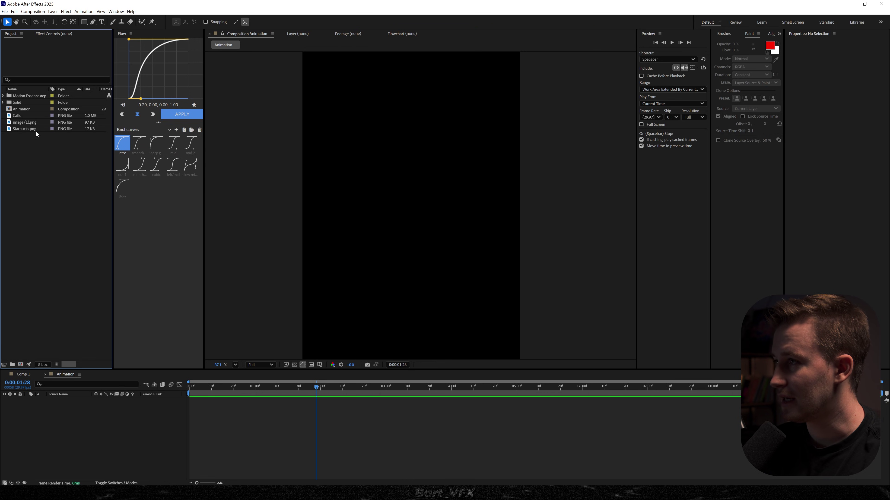
Add the Caffe and Starbucks.png images to the composition, with the Caffe layer starting at about 3 seconds 20 frames
{"action": "left_click", "coordinate": [27, 116]}
{"action": "left_click", "coordinate": [28, 129], "text": "ctrl"}
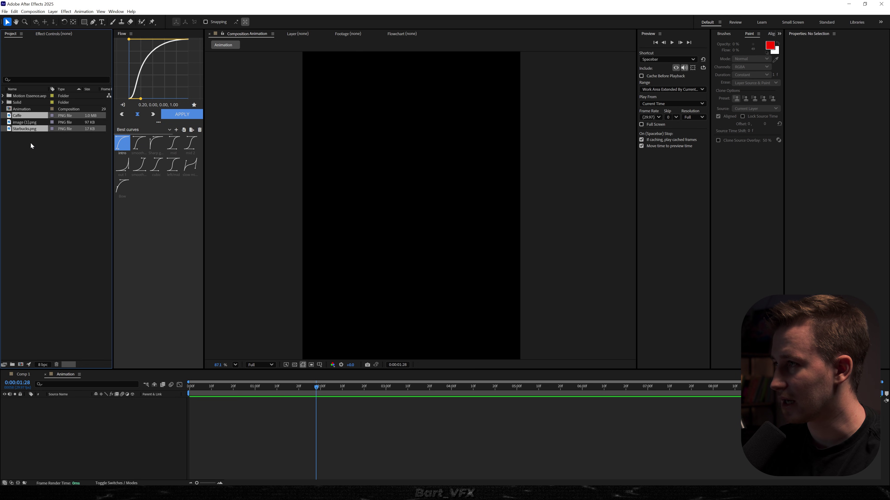
{"action": "left_click_drag", "start_coordinate": [94, 431], "coordinate": [95, 429]}
{"action": "left_click_drag", "start_coordinate": [228, 401], "coordinate": [430, 396]}
{"action": "left_click_drag", "start_coordinate": [315, 382], "coordinate": [272, 387]}
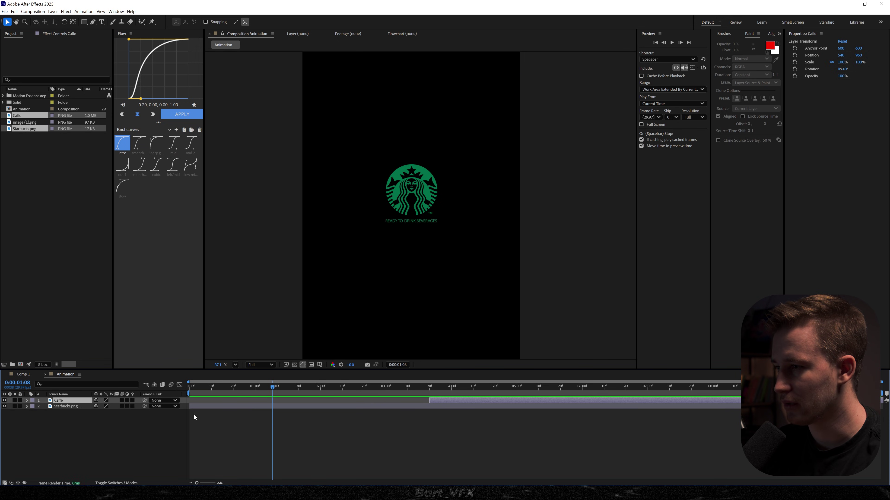
Create a composition-sized white (FFFFFF) solid named White BG
{"action": "left_click", "coordinate": [114, 427]}
{"action": "right_click", "coordinate": [75, 430]}
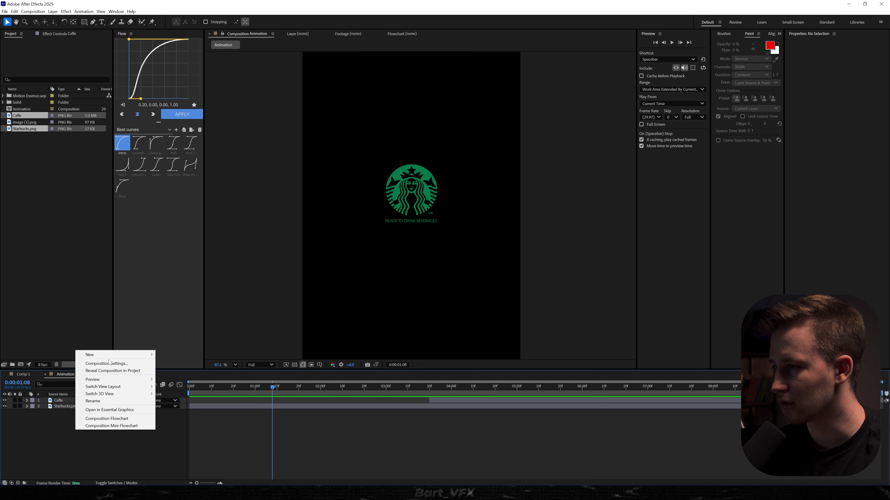
{"action": "mouse_move", "coordinate": [156, 357]}
{"action": "left_click", "coordinate": [170, 370]}
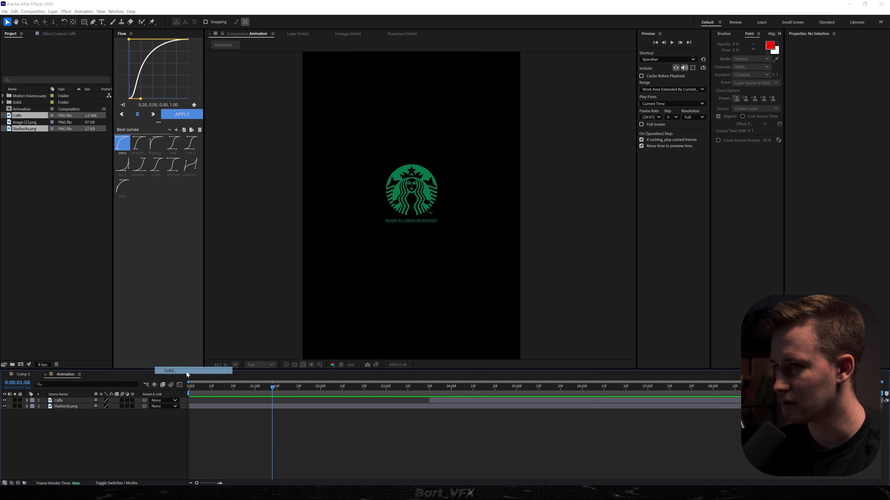
{"action": "left_click", "coordinate": [439, 298]}
{"action": "left_click_drag", "start_coordinate": [372, 211], "coordinate": [310, 120]}
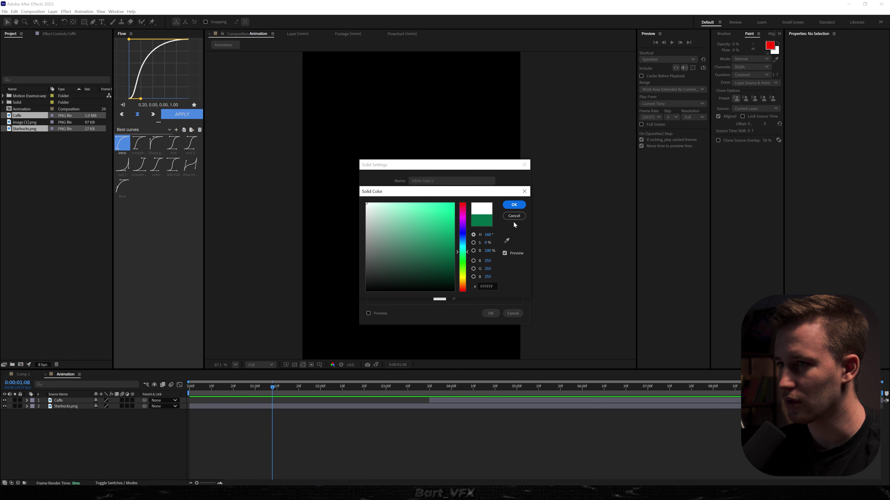
{"action": "left_click", "coordinate": [519, 206]}
{"action": "triple_click", "coordinate": [437, 181]}
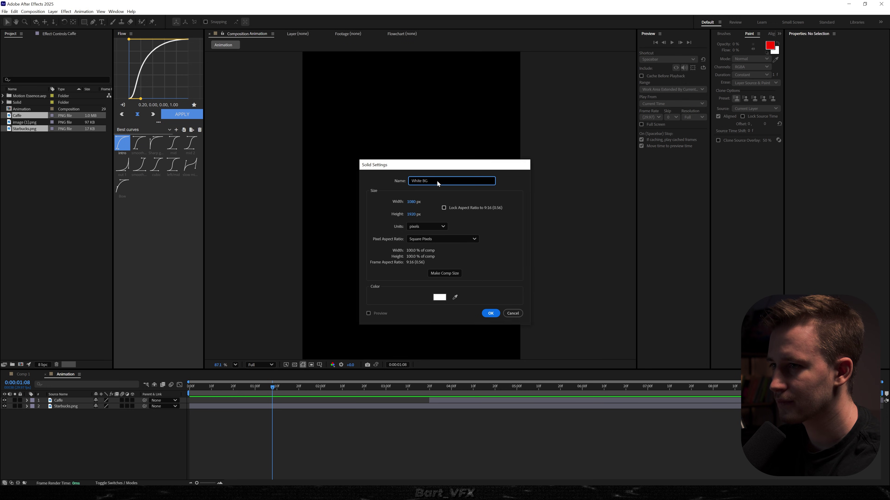
{"action": "key", "text": "Return"}
Place the White BG layer beneath the Starbucks logo and delete the Caffe layer
{"action": "left_click_drag", "start_coordinate": [76, 406], "coordinate": [70, 429]}
{"action": "left_click_drag", "start_coordinate": [421, 388], "coordinate": [434, 391]}
{"action": "left_click", "coordinate": [443, 401]}
{"action": "key", "text": "Delete"}
{"action": "left_click_drag", "start_coordinate": [214, 387], "coordinate": [202, 470]}
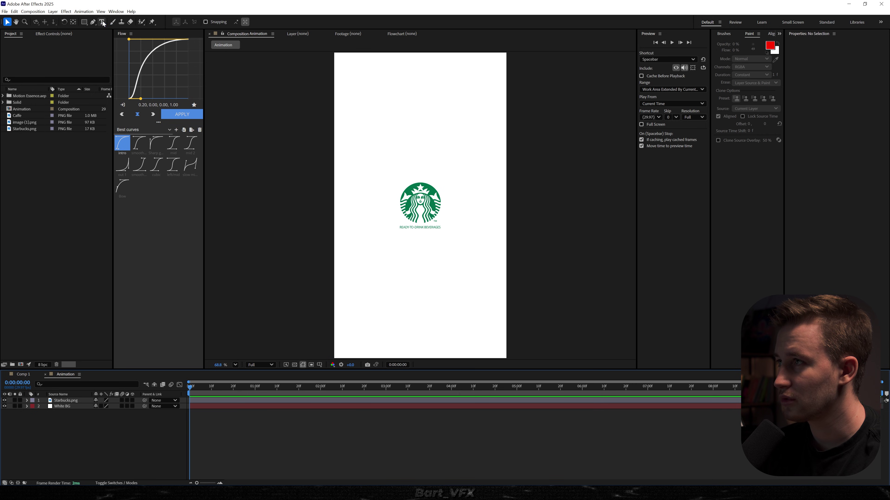
Add the text STARBUCKS centred above the logo and fill it with light gray BCBCBC
{"action": "left_click", "coordinate": [102, 22]}
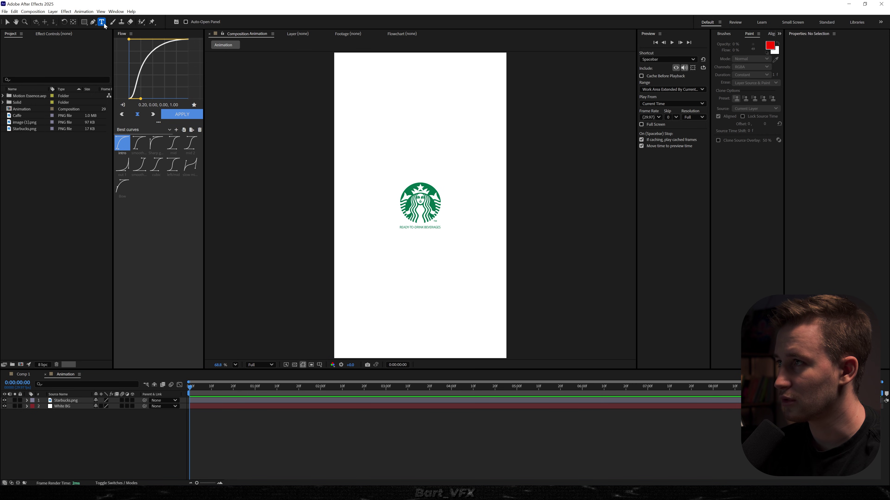
{"action": "left_click", "coordinate": [377, 159]}
{"action": "type", "text": "s"}
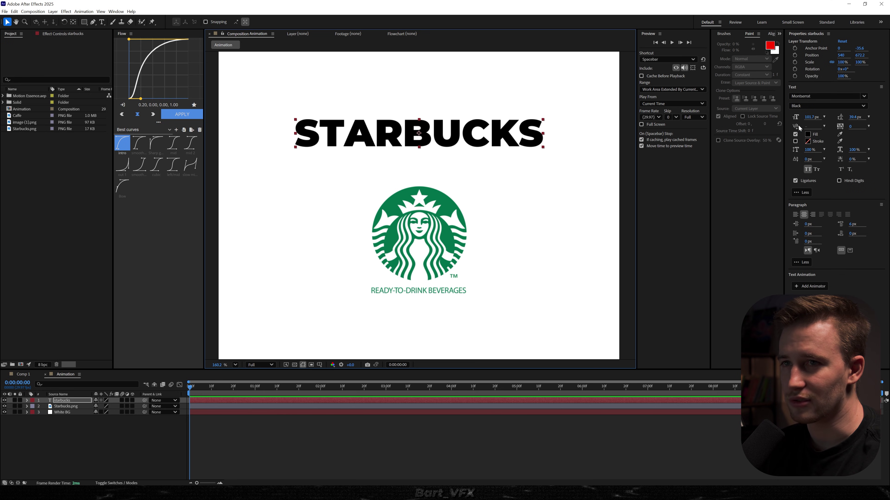
{"action": "left_click", "coordinate": [808, 136]}
{"action": "mouse_move", "coordinate": [558, 254]}
{"action": "left_mouse_down"}
{"action": "mouse_move", "coordinate": [522, 240]}
{"action": "mouse_move", "coordinate": [516, 213]}
{"action": "mouse_move", "coordinate": [492, 220]}
{"action": "left_mouse_up"}
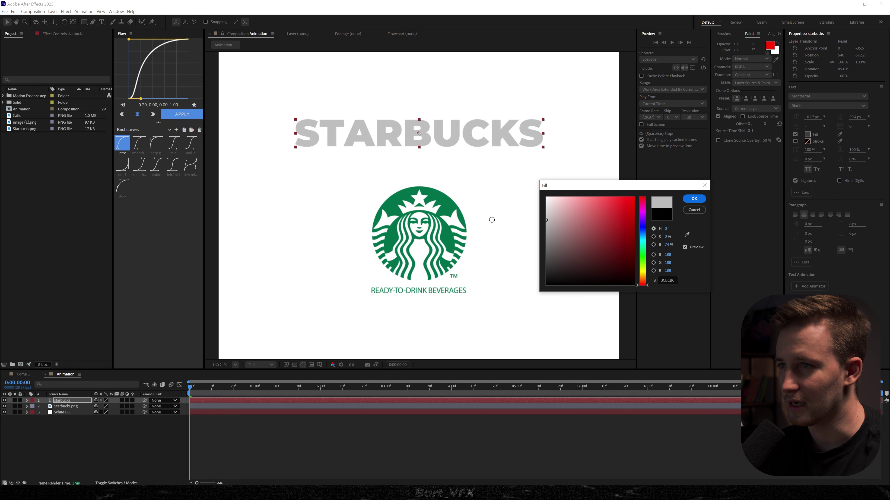
{"action": "left_click", "coordinate": [694, 199]}
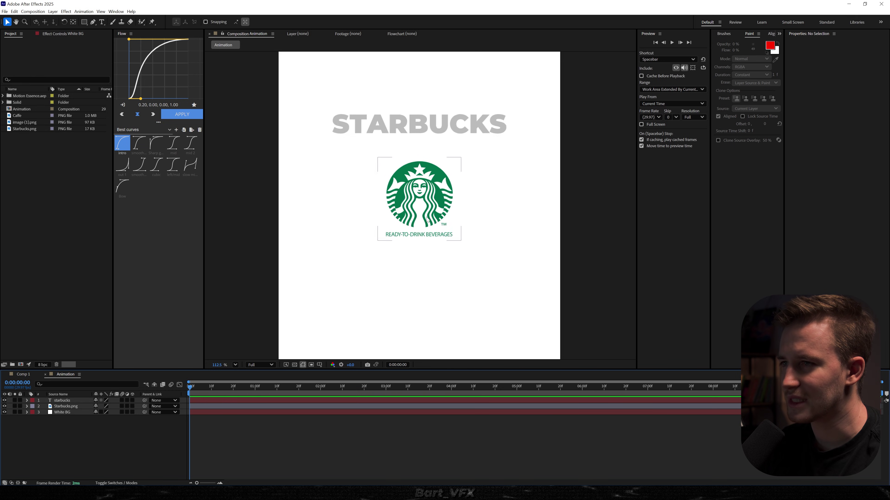
Mask the Starbucks.png layer with a rectangle around the round emblem, cropping out the tagline below it
{"action": "left_click", "coordinate": [418, 199]}
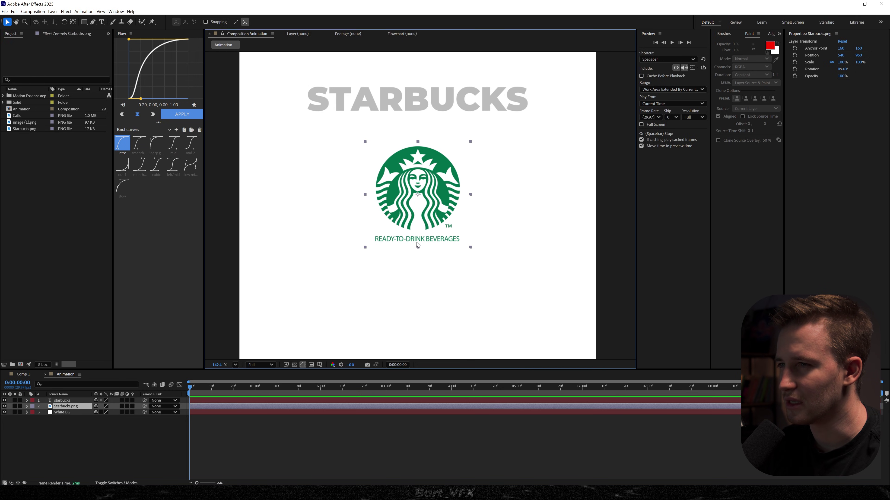
{"action": "left_click", "coordinate": [85, 21]}
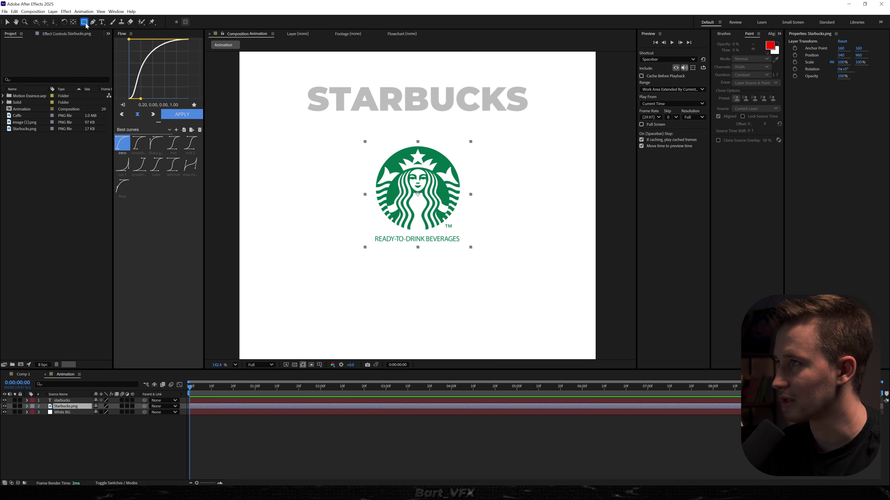
{"action": "mouse_move", "coordinate": [366, 149]}
{"action": "left_mouse_down"}
{"action": "mouse_move", "coordinate": [461, 218]}
{"action": "mouse_move", "coordinate": [468, 240]}
{"action": "left_mouse_up"}
Pre-compose the masked Starbucks.png layer as Logo, moving all attributes into the new composition
{"action": "left_click", "coordinate": [65, 411]}
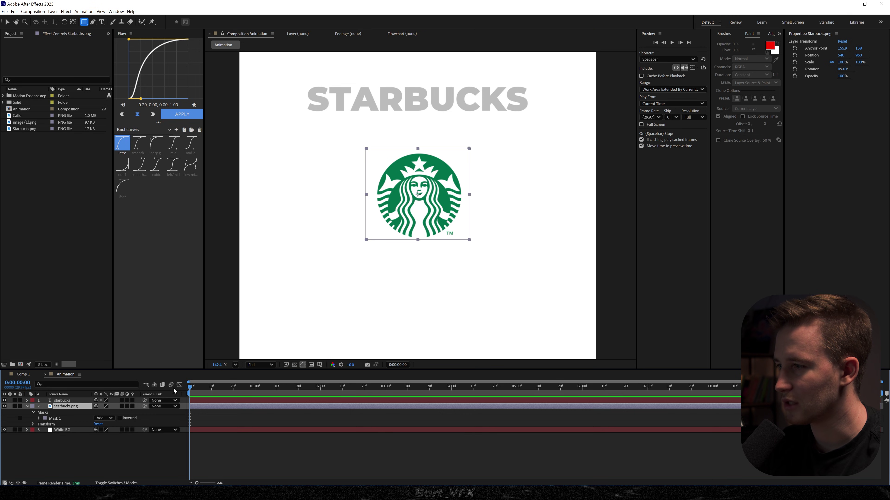
{"action": "right_click", "coordinate": [80, 410]}
{"action": "left_click", "coordinate": [116, 362]}
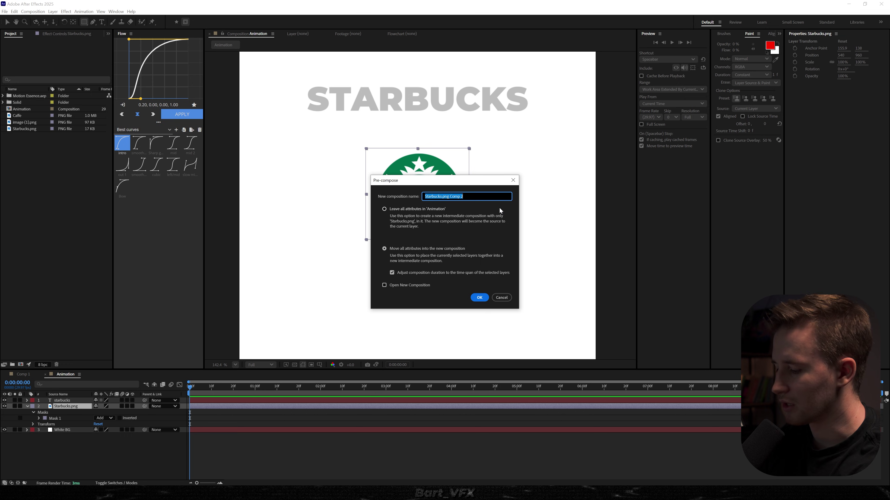
{"action": "type", "text": "Logo"}
{"action": "key", "text": "Return"}
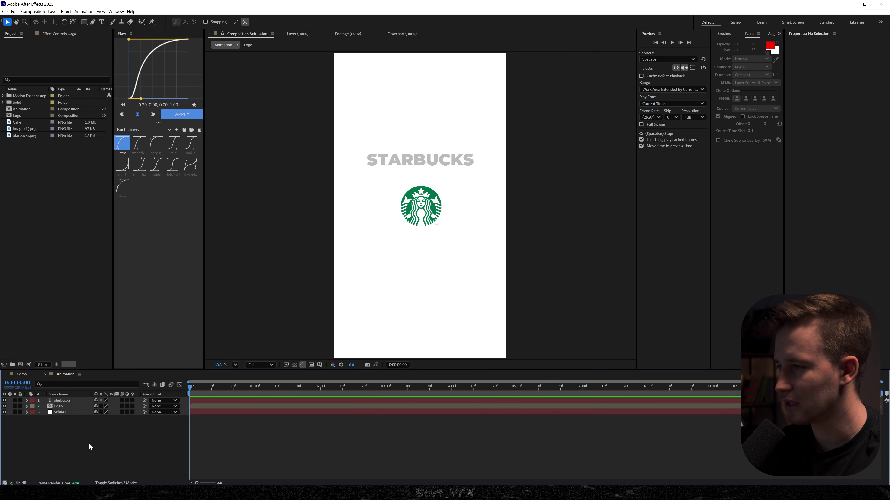
Create a null object and name it Scale
{"action": "right_click", "coordinate": [83, 438]}
{"action": "mouse_move", "coordinate": [126, 361]}
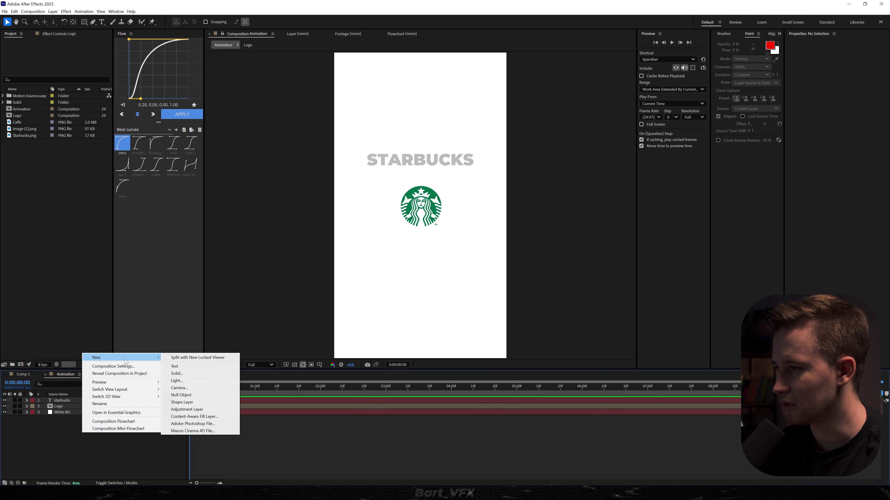
{"action": "left_click", "coordinate": [212, 393]}
{"action": "key", "text": "Return"}
{"action": "type", "text": "Scale"}
{"action": "key", "text": "Return"}
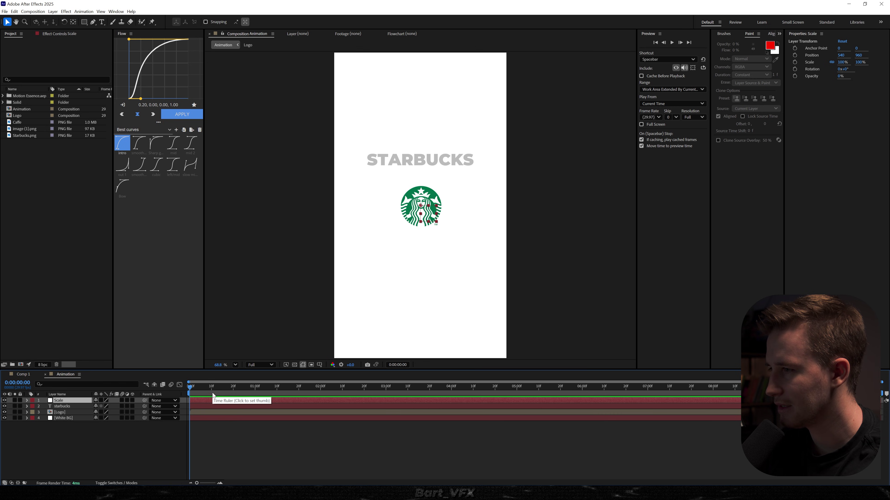
Parent the starbucks text layer and the Logo layer to the Scale null
{"action": "left_click", "coordinate": [66, 407]}
{"action": "left_click", "coordinate": [66, 413], "text": "ctrl"}
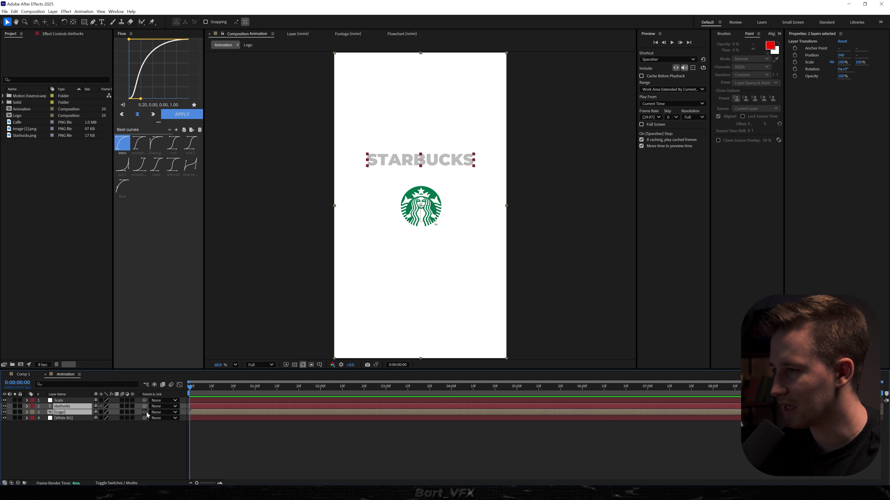
{"action": "left_click_drag", "start_coordinate": [145, 416], "coordinate": [64, 402]}
Animate the Scale null from 100% at the start to about 128% at about one second with Easy Ease keyframes
{"action": "left_click", "coordinate": [64, 402]}
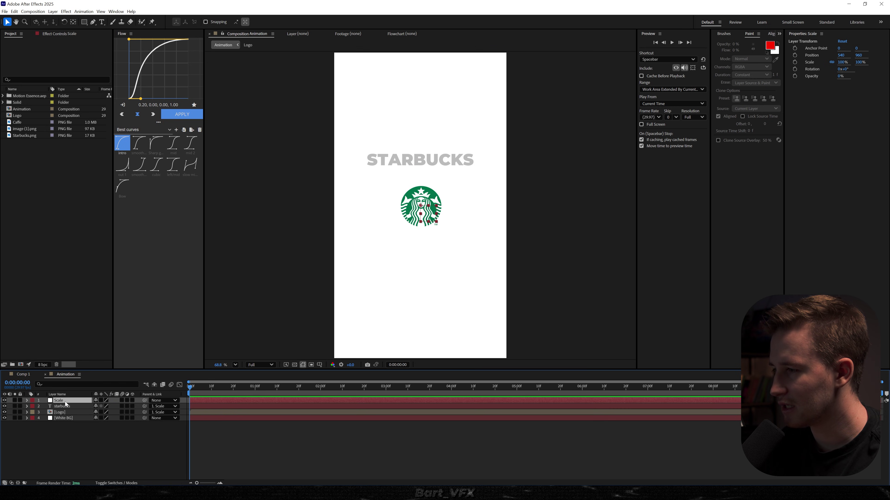
{"action": "key", "text": "alt+shift+s"}
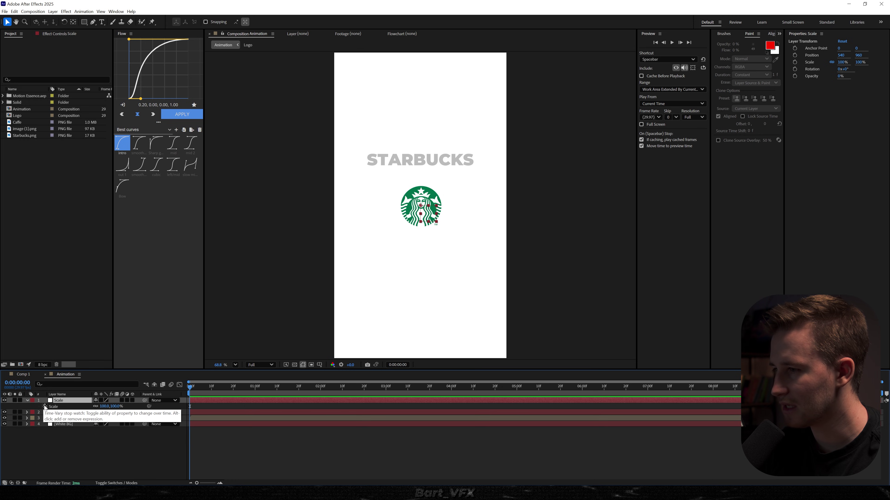
{"action": "left_click_drag", "start_coordinate": [201, 388], "coordinate": [257, 389]}
{"action": "left_click_drag", "start_coordinate": [104, 408], "coordinate": [115, 407]}
{"action": "left_click_drag", "start_coordinate": [268, 405], "coordinate": [180, 412]}
{"action": "key", "text": "F9"}
{"action": "left_click", "coordinate": [290, 431]}
{"action": "left_click_drag", "start_coordinate": [257, 388], "coordinate": [185, 389]}
{"action": "key", "text": "space"}
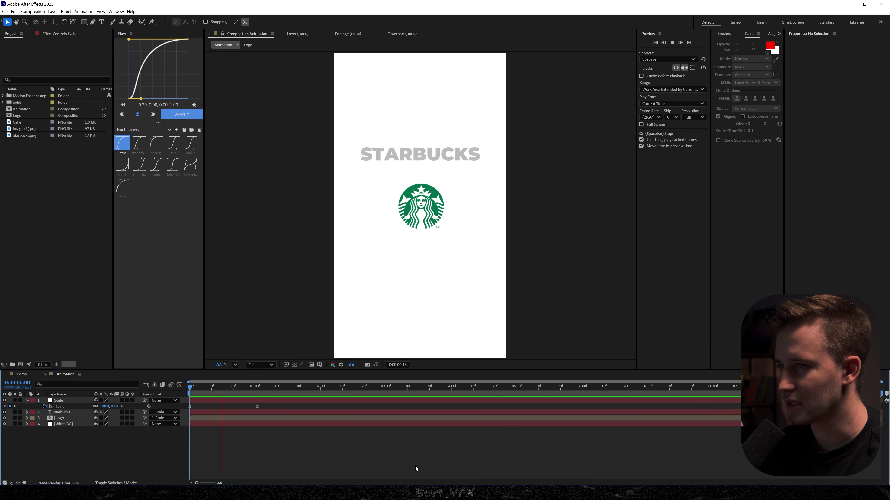
{"action": "key", "text": "space"}
Reshape the easing curve of the null's scale keyframes in the Graph Editor and preview the animation from the start
{"action": "left_click_drag", "start_coordinate": [272, 404], "coordinate": [171, 411]}
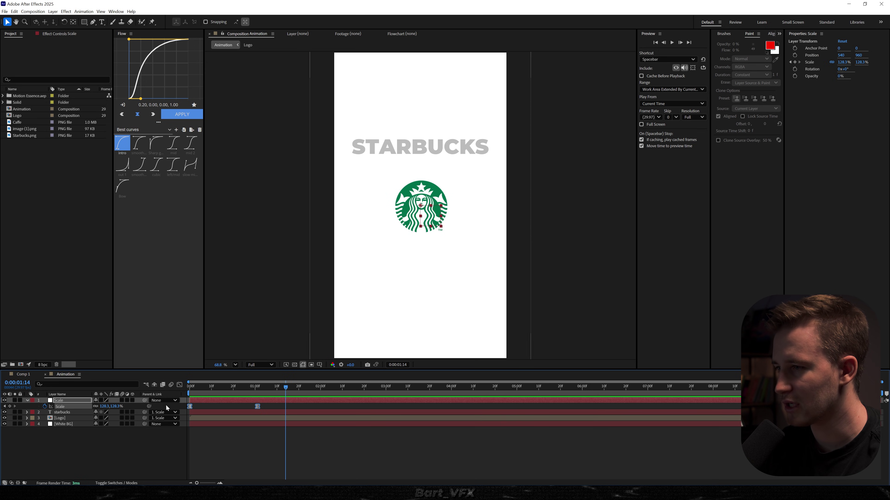
{"action": "left_click", "coordinate": [179, 384]}
{"action": "left_click_drag", "start_coordinate": [278, 471], "coordinate": [196, 453]}
{"action": "left_click_drag", "start_coordinate": [213, 387], "coordinate": [189, 390]}
{"action": "key", "text": "space"}
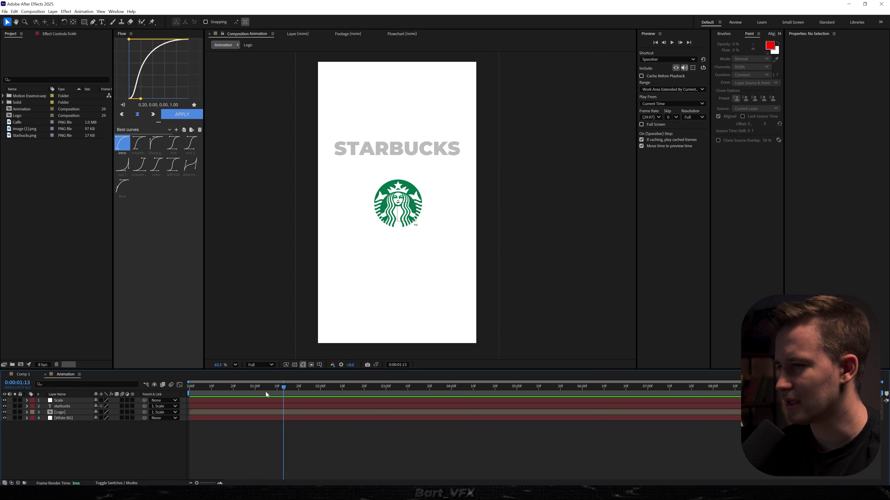
Pre-compose the Scale, starbucks, Logo and White BG layers together as Scene 1
{"action": "key", "text": "Page_Down"}
{"action": "key", "text": "Page_Down"}
{"action": "left_click", "coordinate": [69, 401]}
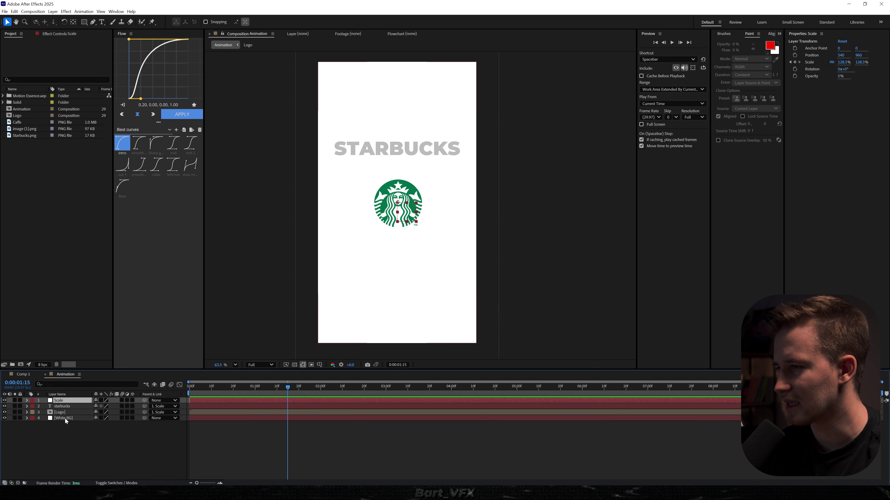
{"action": "left_click", "coordinate": [65, 418], "text": "shift"}
{"action": "right_click", "coordinate": [65, 418]}
{"action": "mouse_move", "coordinate": [93, 353]}
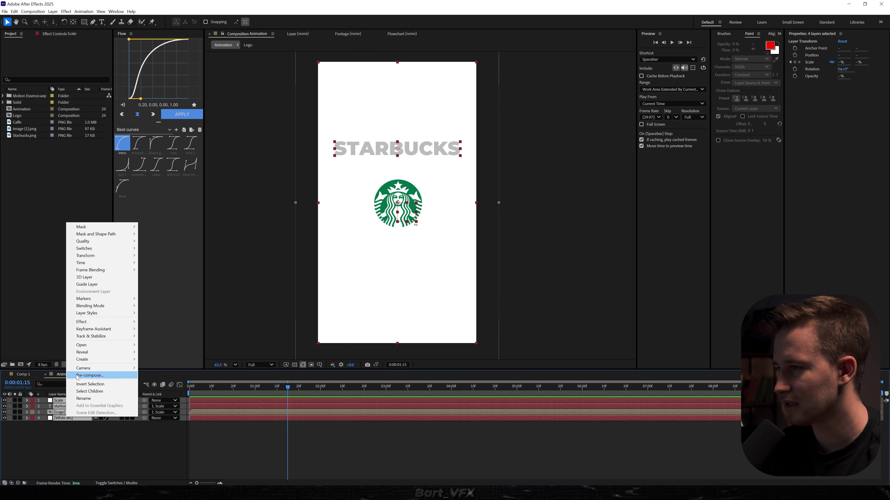
{"action": "left_click", "coordinate": [90, 376]}
{"action": "type", "text": "Scene 1"}
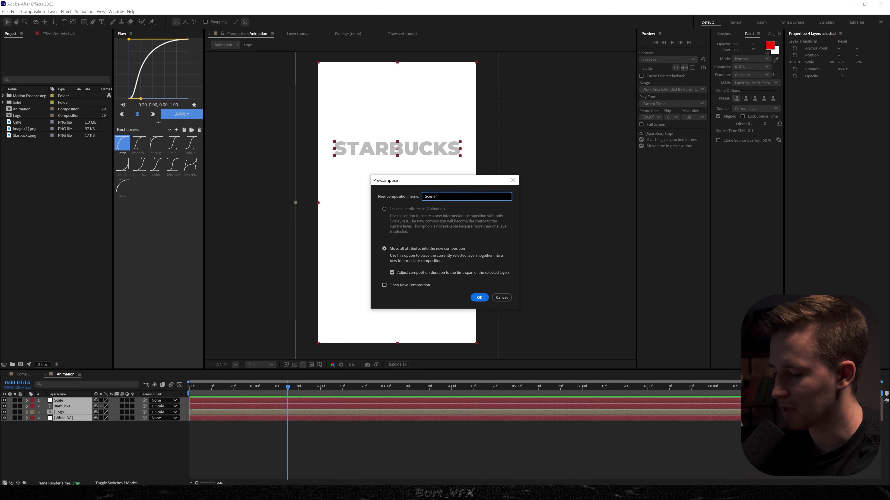
{"action": "key", "text": "Return"}
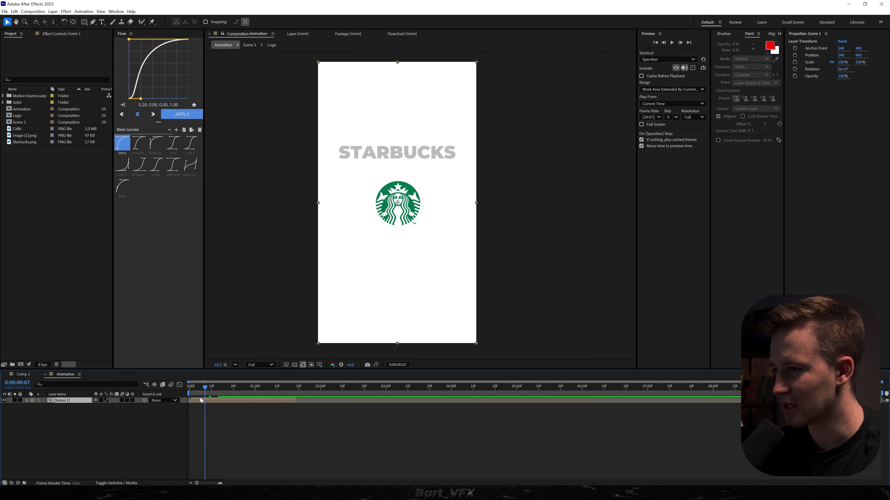
Trim the end of the Scene 1 layer to about 18 frames
{"action": "left_click_drag", "start_coordinate": [201, 397], "coordinate": [237, 393]}
{"action": "key", "text": "alt+]"}
{"action": "left_click_drag", "start_coordinate": [236, 392], "coordinate": [232, 393]}
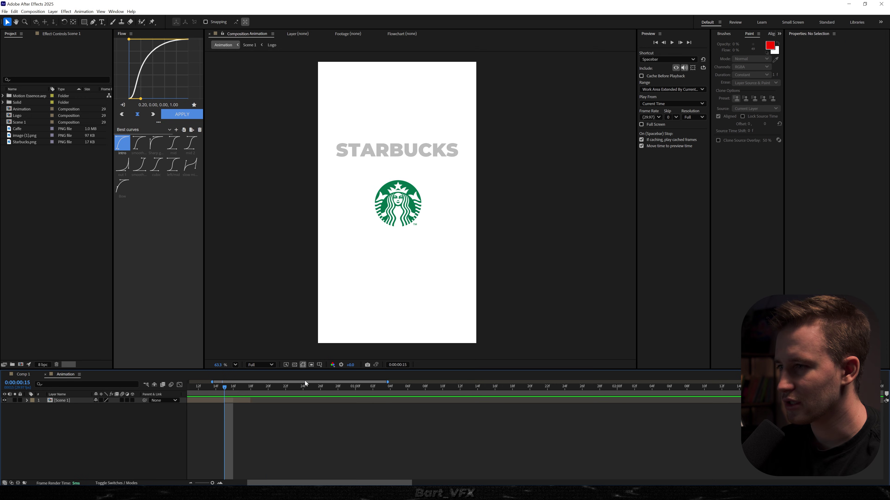
{"action": "left_click_drag", "start_coordinate": [291, 382], "coordinate": [282, 385]}
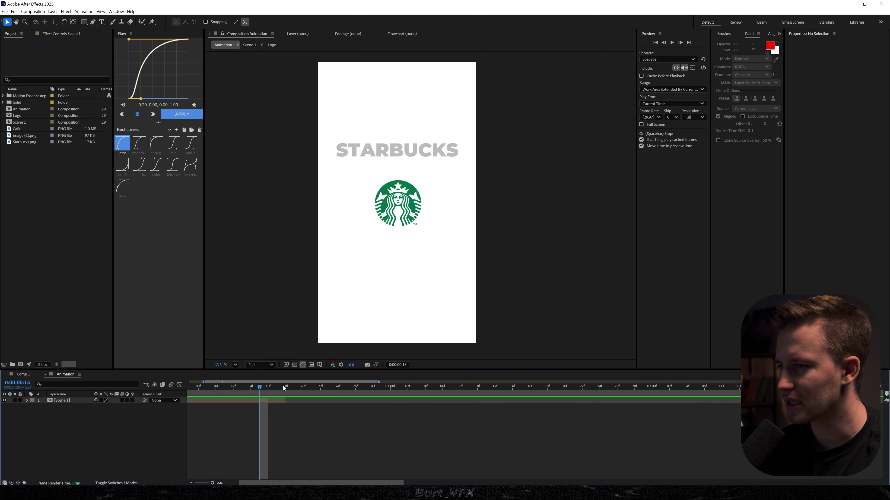
Create a full-size solid named Green BG, with its colour sampled from the green of the Starbucks logo
{"action": "right_click", "coordinate": [76, 421]}
{"action": "mouse_move", "coordinate": [133, 345]}
{"action": "left_click", "coordinate": [194, 363]}
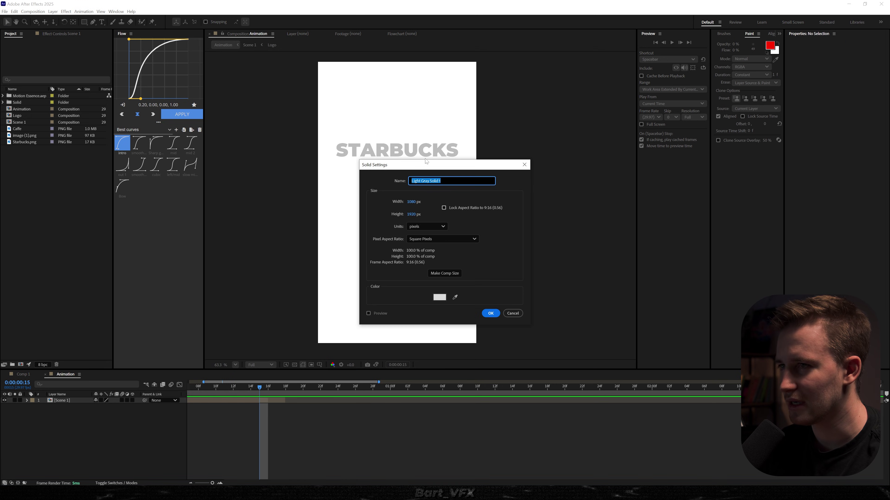
{"action": "left_click", "coordinate": [595, 256]}
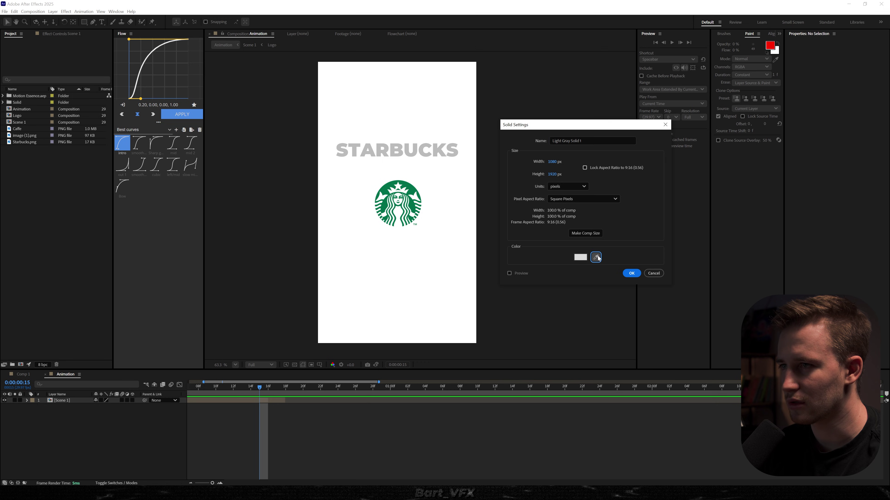
{"action": "left_click", "coordinate": [413, 185]}
{"action": "type", "text": "Green BG"}
{"action": "key", "text": "Return"}
Trim the start of the Green BG layer to frame 18, where Scene 1 ends
{"action": "left_click", "coordinate": [286, 386]}
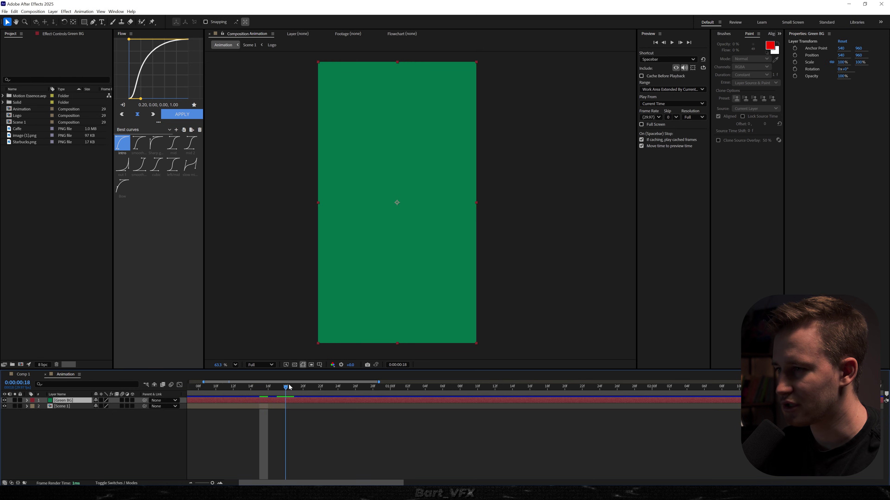
{"action": "key", "text": "alt+["}
{"action": "key", "text": "ctrl+shift+a"}
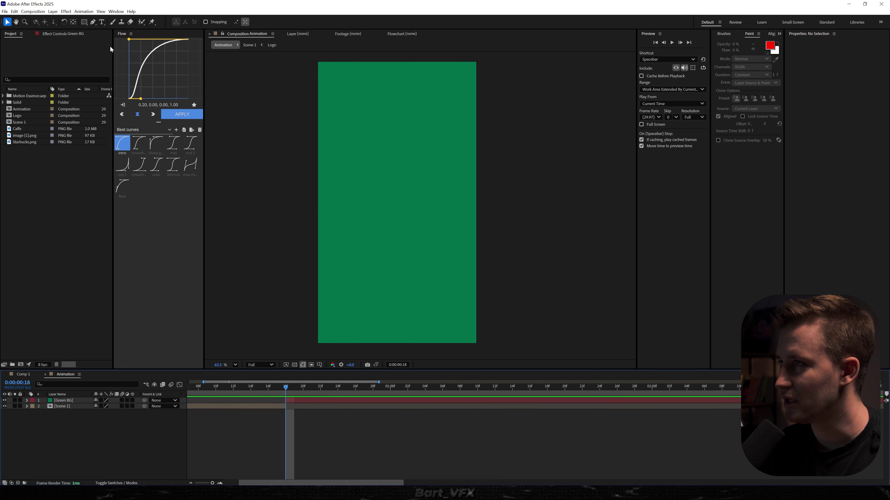
Draw a rounded rectangle about 547 by 539 px as a new shape layer and centre it in the composition
{"action": "left_click_drag", "start_coordinate": [85, 27], "coordinate": [118, 31]}
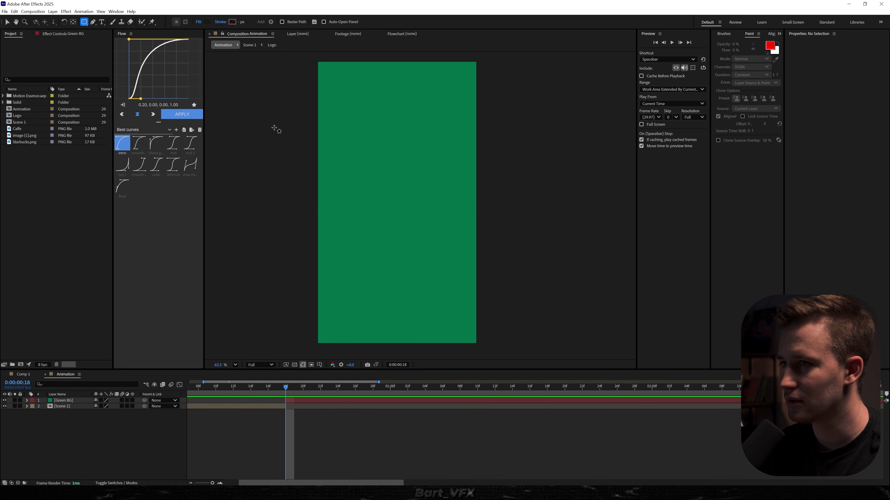
{"action": "left_click_drag", "start_coordinate": [367, 184], "coordinate": [445, 263]}
{"action": "key", "text": "ctrl+home"}
Place image (1).png in the composition as a design reference and fill the rounded rectangle with white
{"action": "left_click_drag", "start_coordinate": [20, 137], "coordinate": [521, 258]}
{"action": "key", "text": "v"}
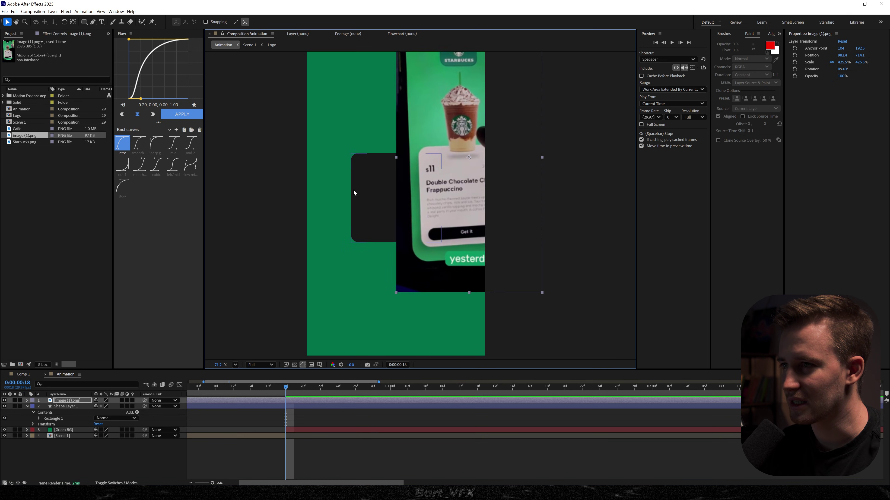
{"action": "left_click", "coordinate": [357, 195]}
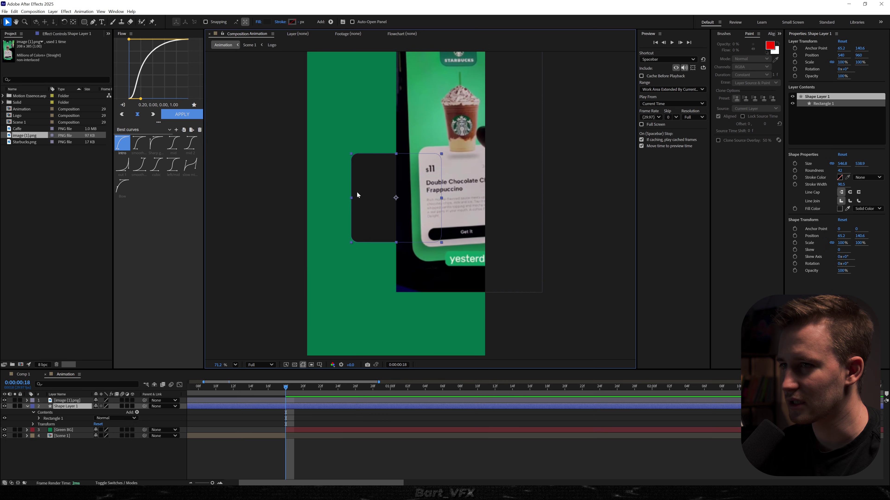
{"action": "left_click", "coordinate": [839, 209]}
{"action": "left_click", "coordinate": [514, 206]}
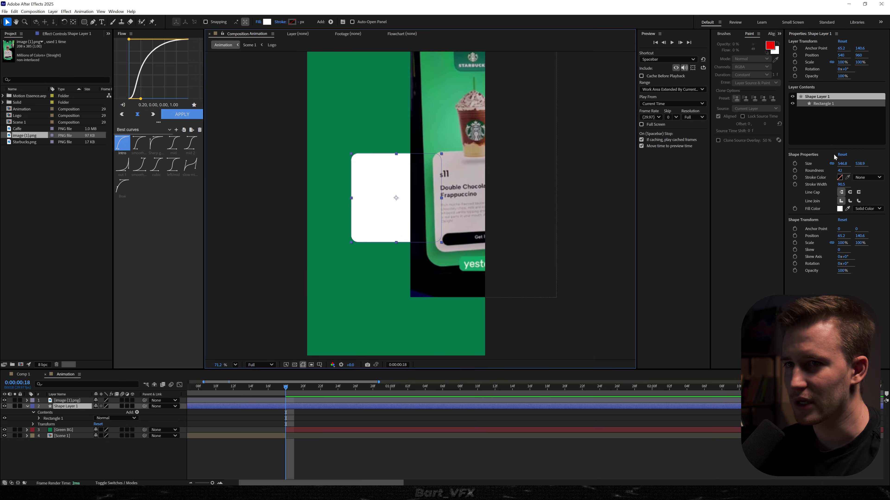
Stretch the white rectangle's height independently of its width and delete the reference image
{"action": "left_click", "coordinate": [832, 164]}
{"action": "left_click_drag", "start_coordinate": [859, 166], "coordinate": [862, 167]}
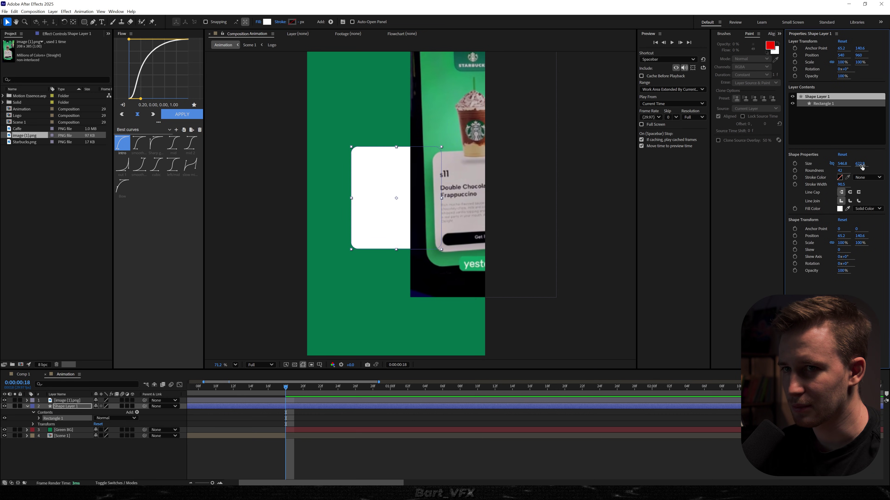
{"action": "left_click", "coordinate": [832, 164]}
{"action": "left_click_drag", "start_coordinate": [452, 256], "coordinate": [366, 265]}
{"action": "key", "text": "Delete"}
Set the white rectangle's height to about 607 px and trim the start of its layer to frame 18
{"action": "left_click", "coordinate": [387, 221]}
{"action": "scroll", "coordinate": [387, 221], "scroll_direction": "up", "scroll_amount": 1}
{"action": "left_click", "coordinate": [833, 164]}
{"action": "left_click_drag", "start_coordinate": [858, 164], "coordinate": [853, 164]}
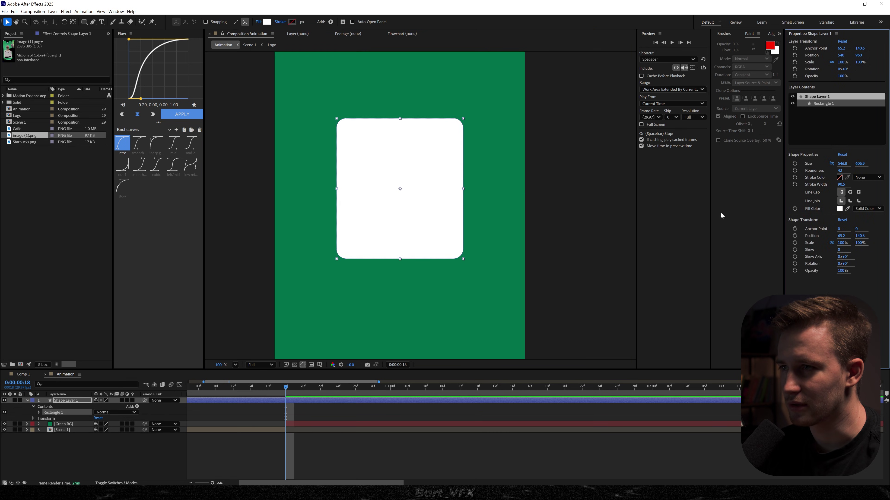
{"action": "left_click", "coordinate": [447, 453]}
{"action": "left_click", "coordinate": [351, 399]}
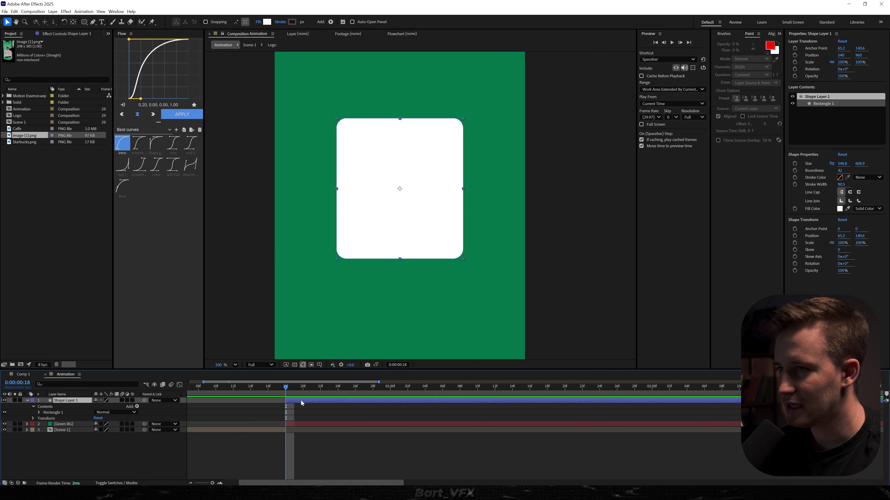
Add the Caffe cup image from frame 18, scale it to 26% and position it overlapping the white rectangle's top edge
{"action": "left_click_drag", "start_coordinate": [18, 128], "coordinate": [293, 399]}
{"action": "key", "text": "s"}
{"action": "left_click_drag", "start_coordinate": [102, 406], "coordinate": [80, 406]}
{"action": "left_click_drag", "start_coordinate": [400, 200], "coordinate": [400, 107]}
{"action": "left_click_drag", "start_coordinate": [102, 407], "coordinate": [100, 406]}
{"action": "scroll", "coordinate": [433, 154], "scroll_direction": "up", "scroll_amount": 2}
{"action": "left_click_drag", "start_coordinate": [434, 154], "coordinate": [447, 229]}
{"action": "left_click_drag", "start_coordinate": [406, 179], "coordinate": [406, 184]}
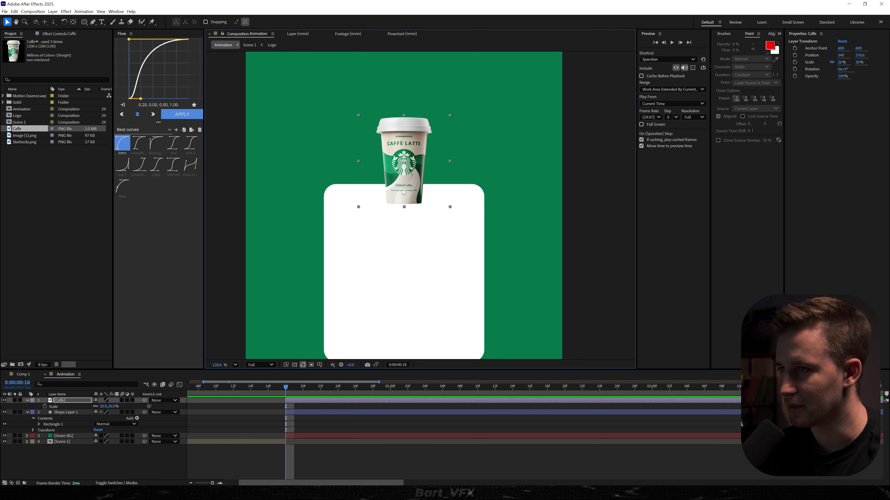
Apply a Drop Shadow effect to the white rectangle's shape layer
{"action": "left_click", "coordinate": [326, 449]}
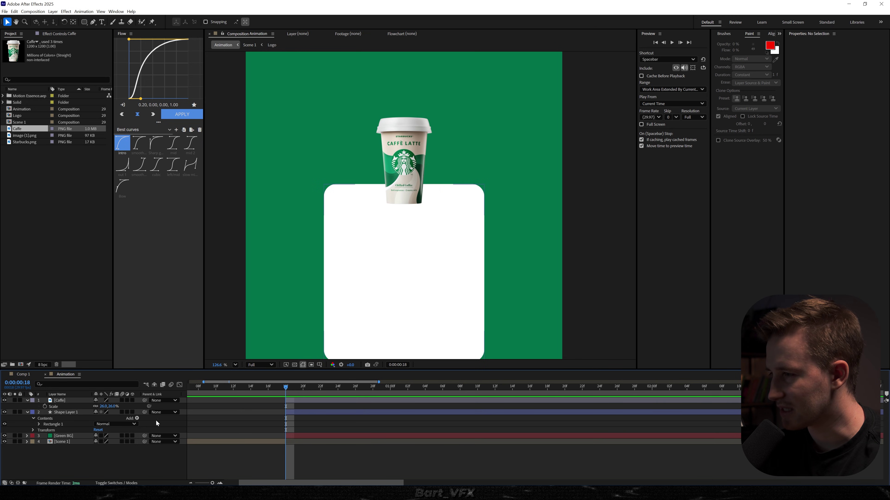
{"action": "left_click", "coordinate": [65, 412]}
{"action": "key", "text": "ctrl+space"}
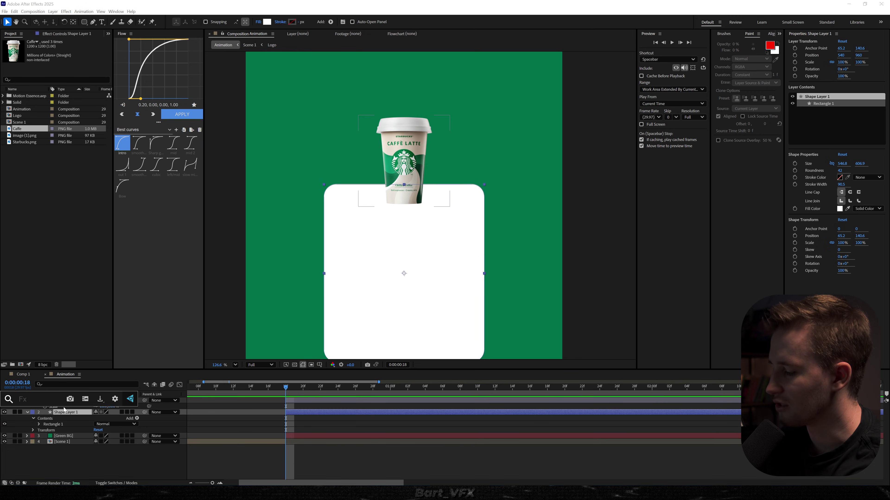
{"action": "type", "text": "dr"}
{"action": "key", "text": "Return"}
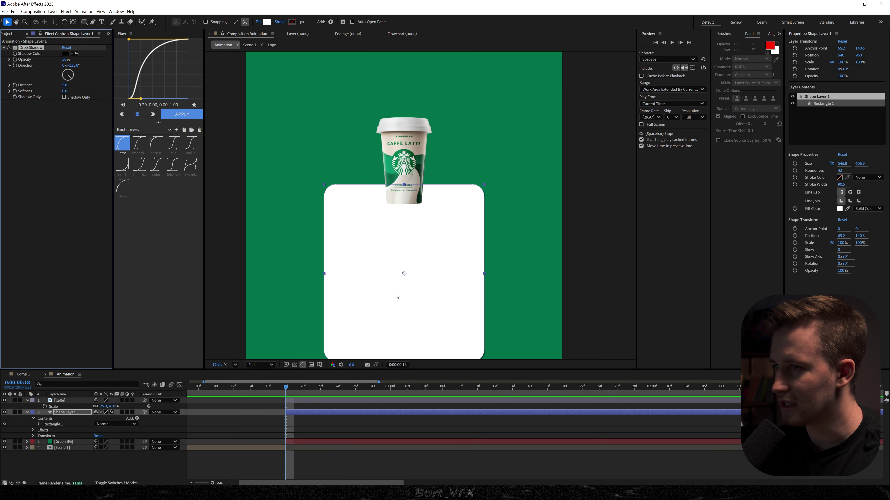
Rename the white rectangle's shape layer to Frame
{"action": "scroll", "coordinate": [399, 293], "scroll_direction": "up", "scroll_amount": 2}
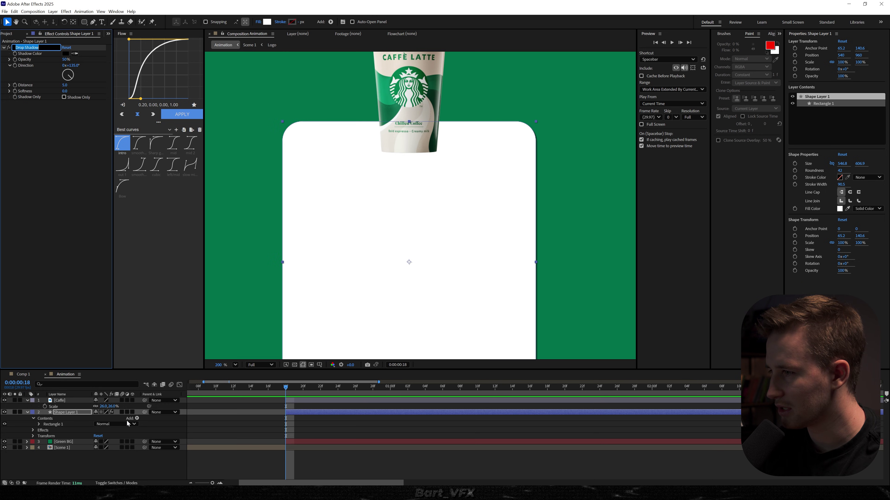
{"action": "key", "text": "Return"}
{"action": "type", "text": "G"}
{"action": "key", "text": "Return"}
{"action": "left_click", "coordinate": [83, 191]}
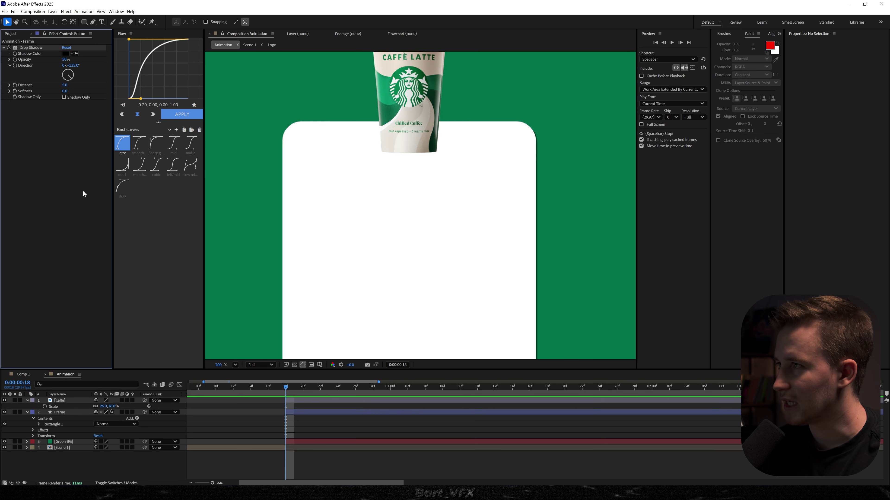
Set the Frame layer's drop shadow distance to 0 and its softness to 240
{"action": "left_click_drag", "start_coordinate": [64, 86], "coordinate": [135, 86]}
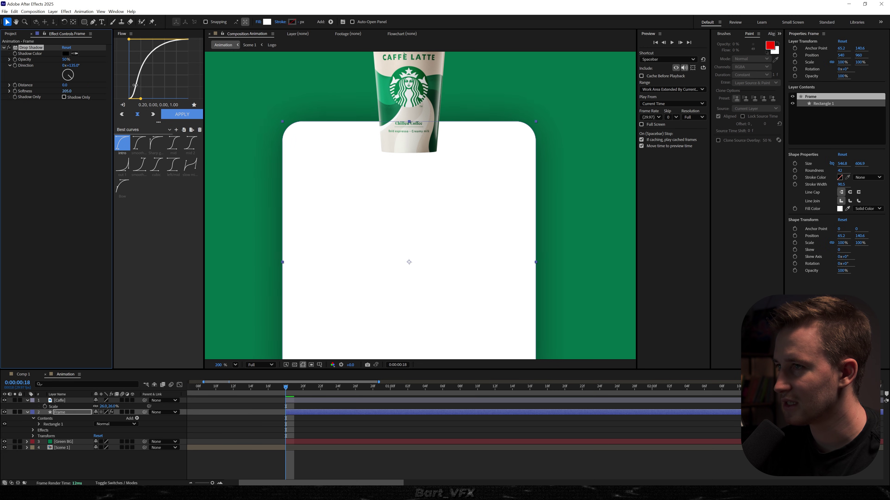
{"action": "left_click_drag", "start_coordinate": [368, 253], "coordinate": [486, 65]}
{"action": "left_click_drag", "start_coordinate": [469, 163], "coordinate": [330, 267]}
{"action": "left_click_drag", "start_coordinate": [343, 199], "coordinate": [343, 257]}
{"action": "left_click_drag", "start_coordinate": [392, 245], "coordinate": [383, 108]}
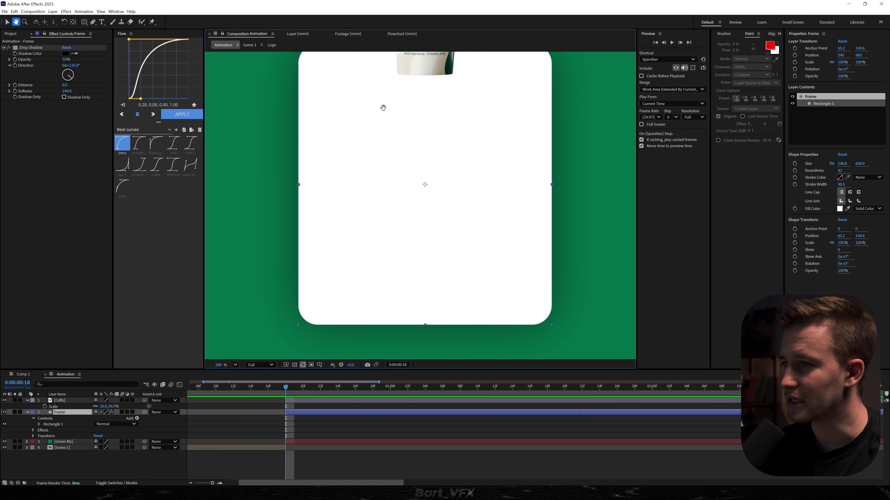
{"action": "scroll", "coordinate": [396, 179], "scroll_direction": "down", "scroll_amount": 2}
{"action": "left_click_drag", "start_coordinate": [428, 258], "coordinate": [427, 263]}
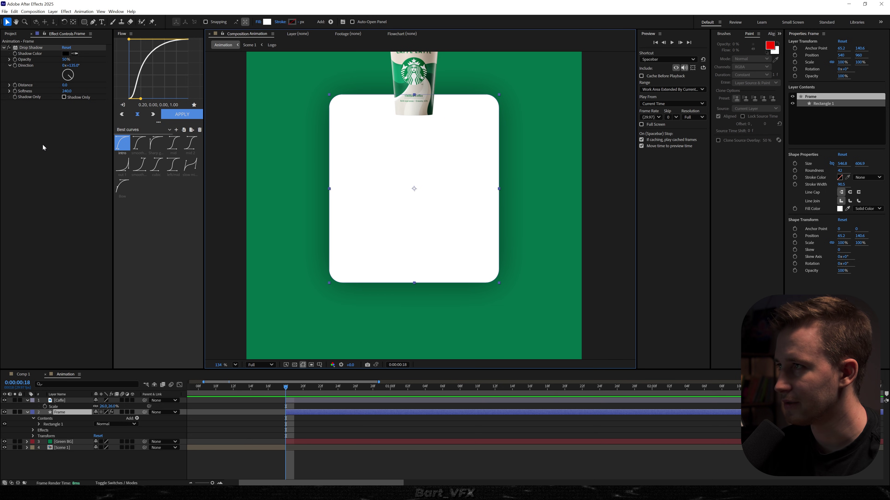
Set the Frame layer's drop shadow direction to 180°, distance to 80 and opacity to 30%
{"action": "left_click", "coordinate": [74, 66]}
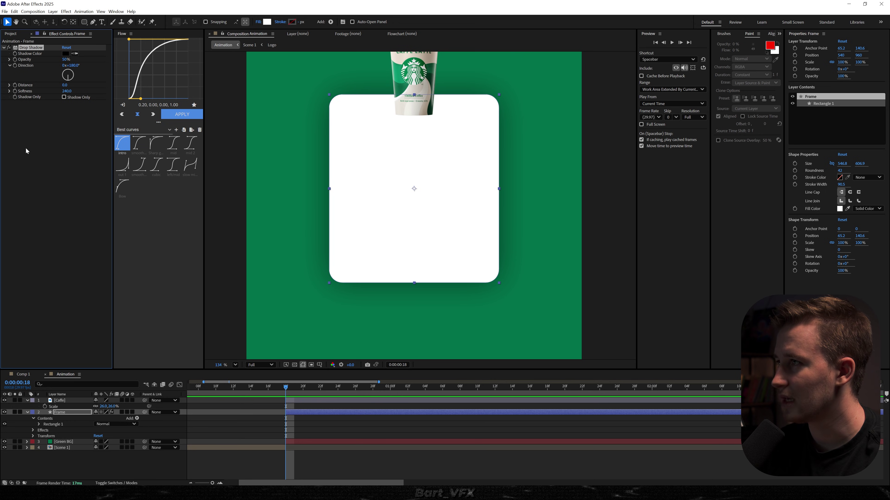
{"action": "left_click_drag", "start_coordinate": [65, 88], "coordinate": [71, 85]}
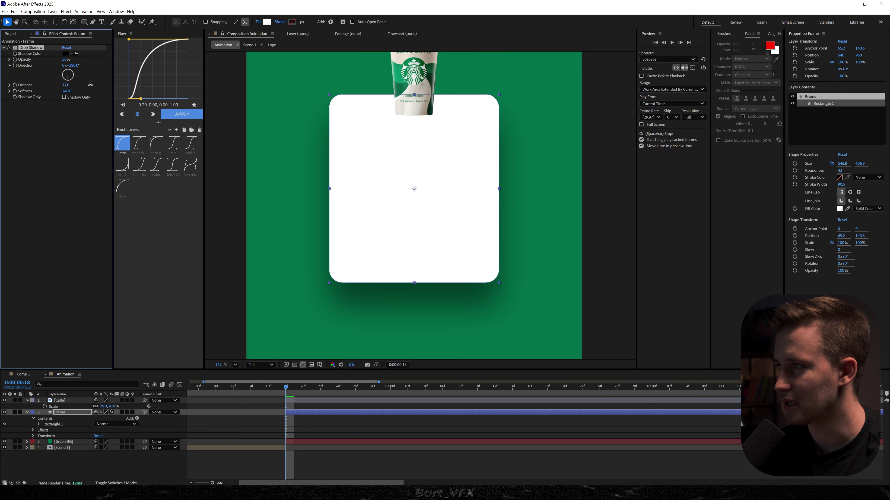
{"action": "left_click_drag", "start_coordinate": [448, 183], "coordinate": [444, 259]}
{"action": "left_click_drag", "start_coordinate": [367, 198], "coordinate": [346, 73]}
{"action": "left_click", "coordinate": [65, 59]}
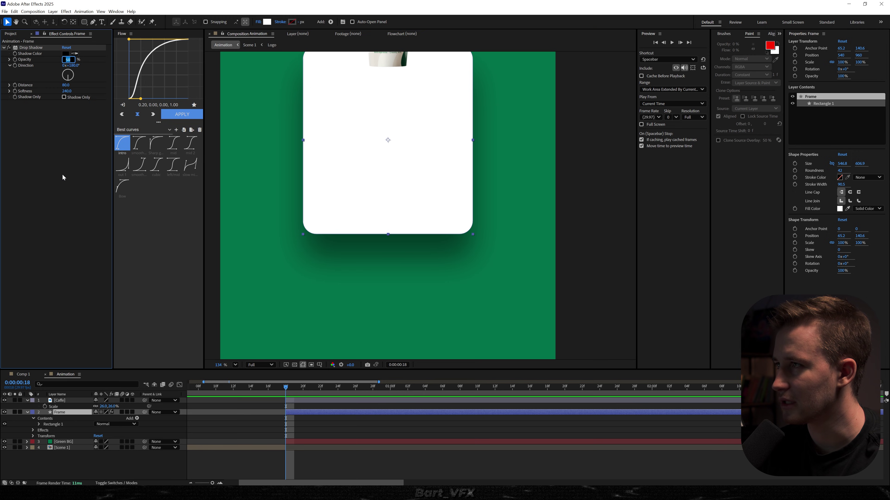
{"action": "key", "text": "Return"}
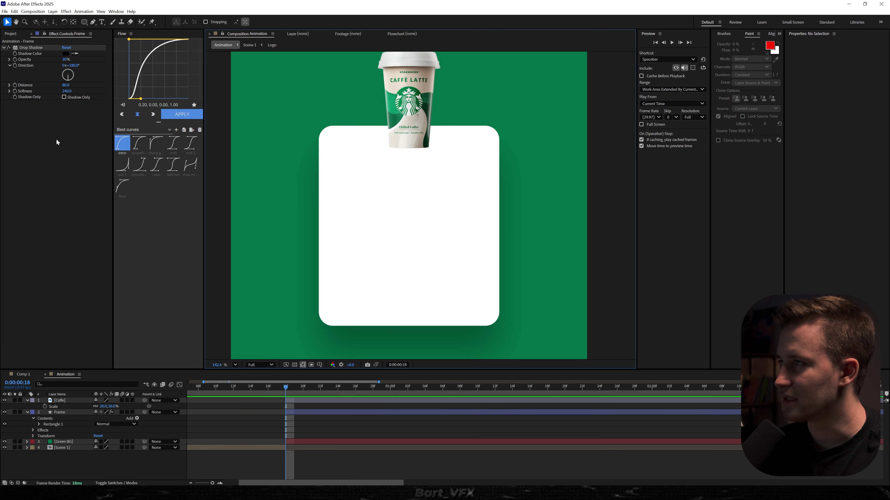
{"action": "left_click", "coordinate": [58, 140]}
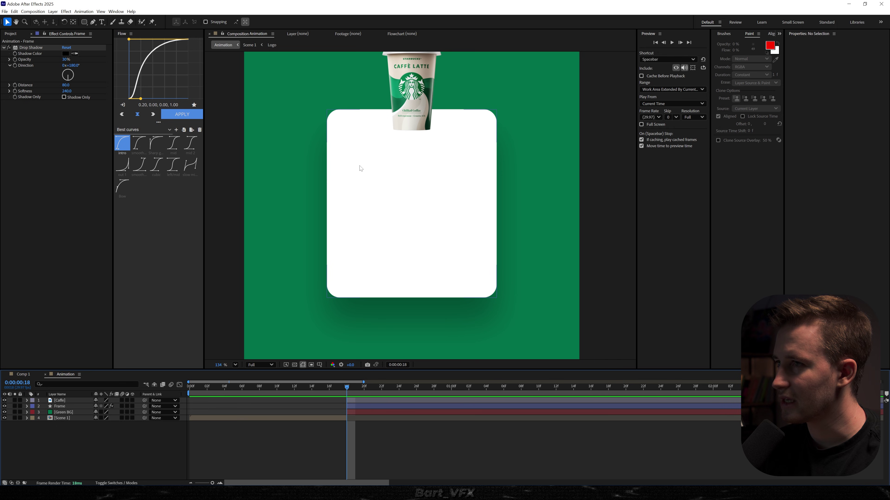
Add a "$9" text layer in the upper left of the white card and fill it with near-black 1B1B1B
{"action": "key", "text": "ctrl+t"}
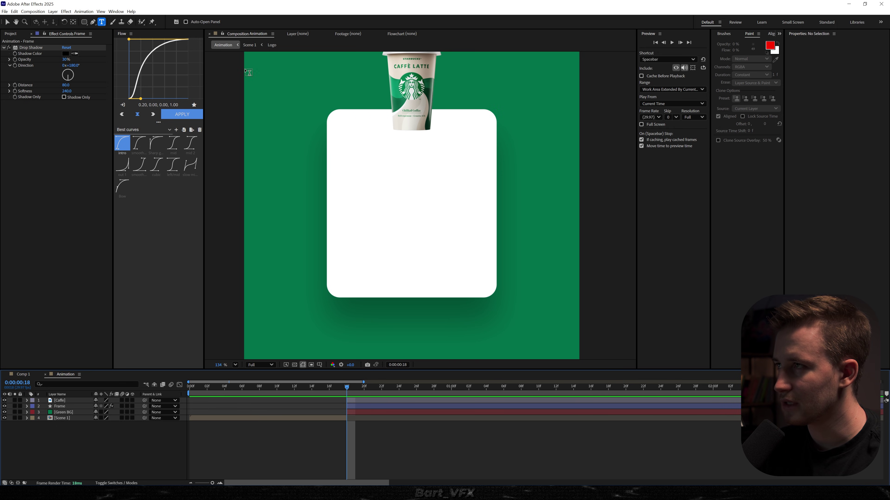
{"action": "left_click", "coordinate": [358, 170]}
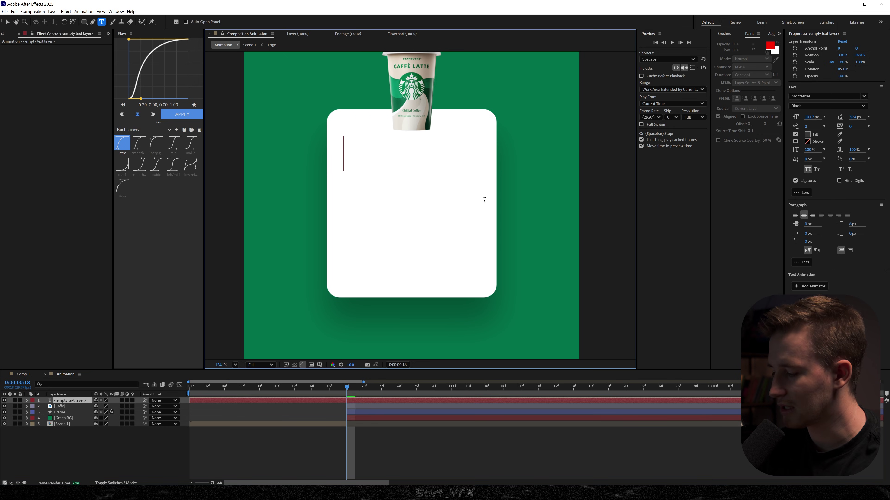
{"action": "type", "text": "$9"}
{"action": "key", "text": "Escape"}
{"action": "key", "text": "v"}
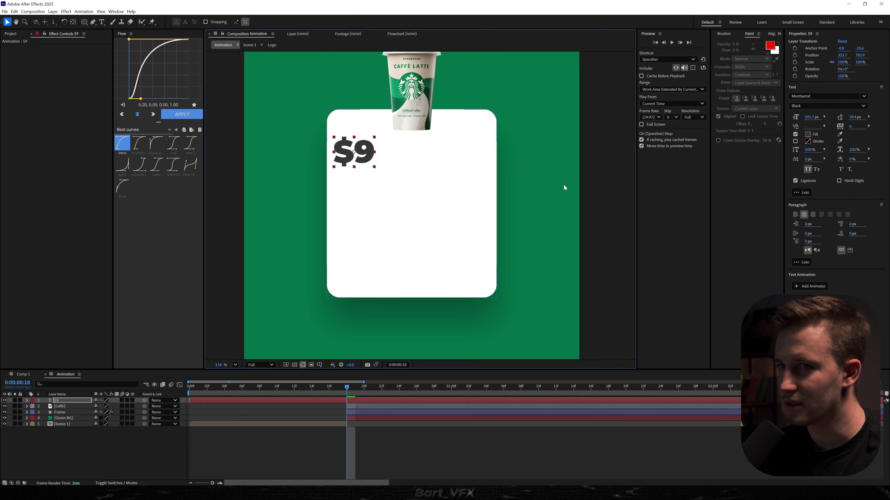
{"action": "left_click", "coordinate": [809, 135]}
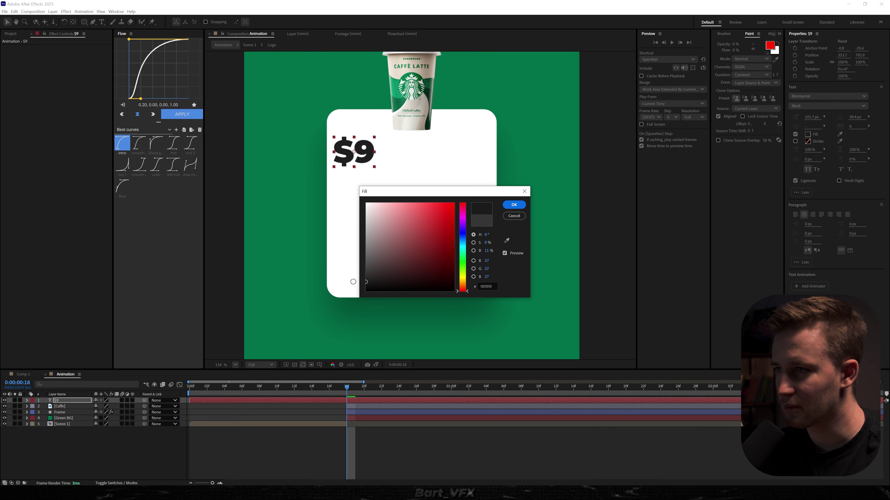
{"action": "left_click", "coordinate": [514, 205]}
Duplicate the $9 text below the original, change the copy to "caffe latte" and reduce its size to about 55 px
{"action": "left_click_drag", "start_coordinate": [368, 160], "coordinate": [368, 201]}
{"action": "key", "text": "ctrl+d"}
{"action": "double_click", "coordinate": [354, 195]}
{"action": "type", "text": "caffe latte"}
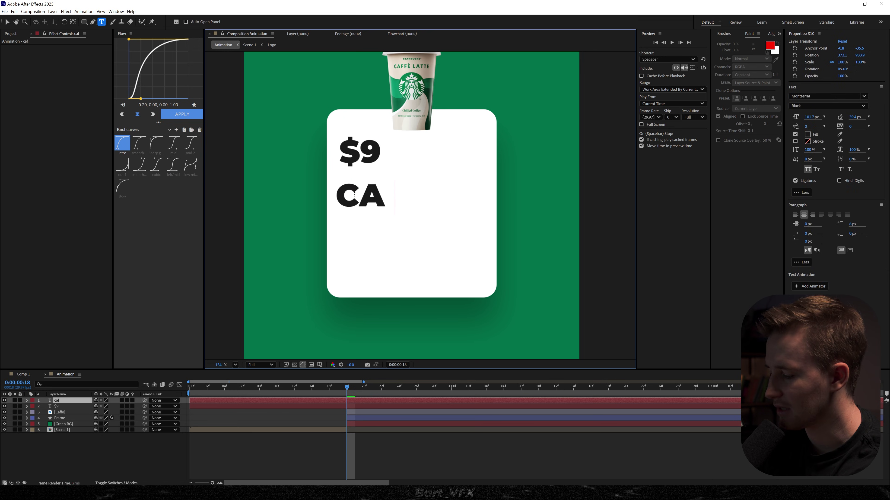
{"action": "key", "text": "ctrl+a"}
{"action": "left_click_drag", "start_coordinate": [809, 117], "coordinate": [693, 159]}
Centre the anchor point of the caffe latte text and centre the layer in the composition
{"action": "key", "text": "v"}
{"action": "left_click_drag", "start_coordinate": [391, 204], "coordinate": [431, 205]}
{"action": "key", "text": "ctrl+alt+Home"}
{"action": "key", "text": "ctrl+Home"}
Set the $9 text size to 60 px and move the caffe latte text up beneath it
{"action": "left_click", "coordinate": [370, 154]}
{"action": "left_click_drag", "start_coordinate": [811, 117], "coordinate": [754, 123]}
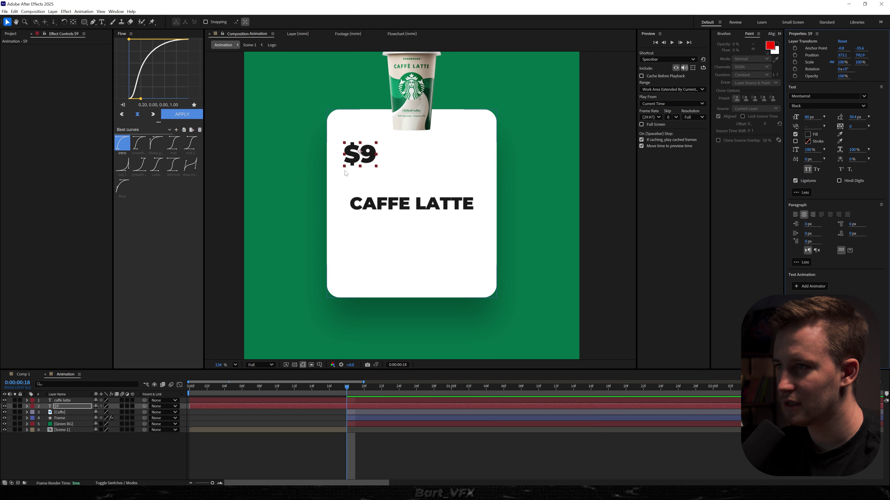
{"action": "left_click_drag", "start_coordinate": [442, 203], "coordinate": [442, 188]}
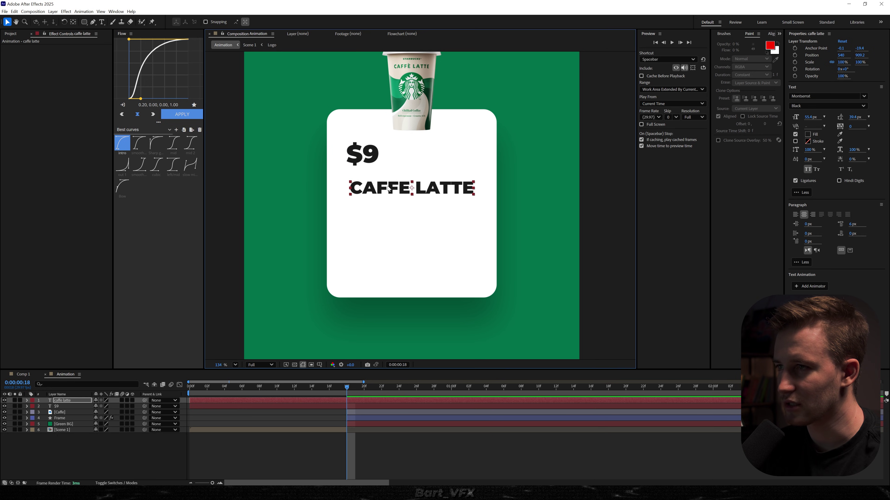
{"action": "left_click_drag", "start_coordinate": [385, 187], "coordinate": [381, 191]}
Nudge the caffe latte text to about 527, 913 to line up with the price's left edge, and show the rulers
{"action": "scroll", "coordinate": [368, 181], "scroll_direction": "up", "scroll_amount": 8}
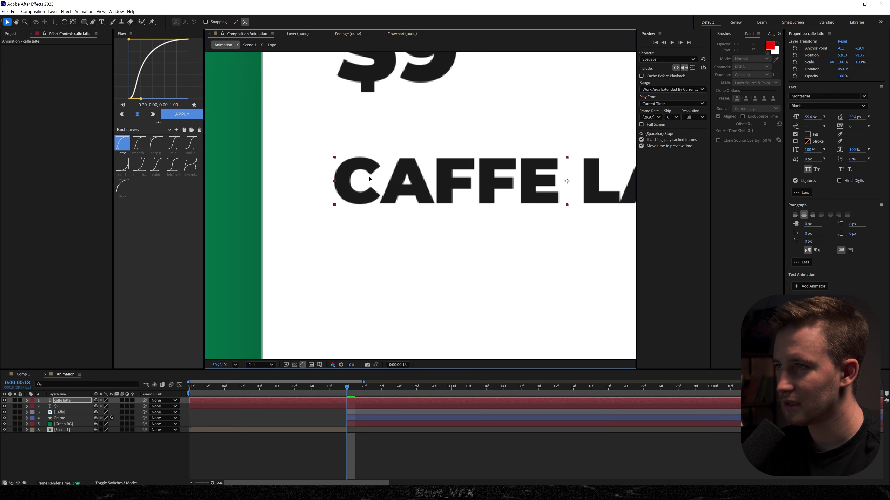
{"action": "key", "text": "Right"}
{"action": "key", "text": "Up"}
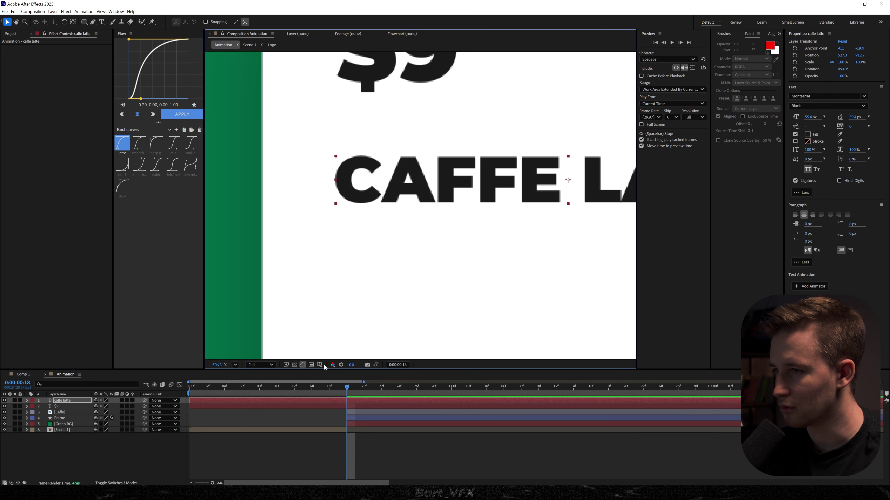
{"action": "left_click", "coordinate": [320, 366]}
{"action": "left_click", "coordinate": [326, 399]}
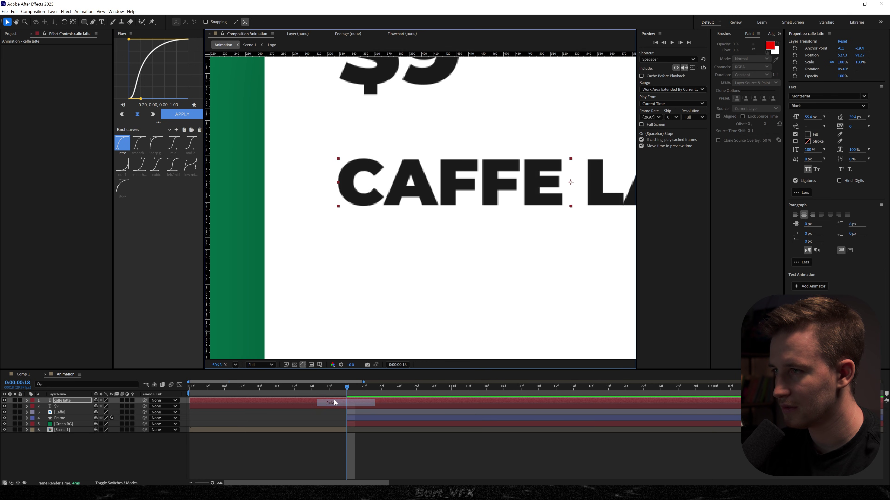
Add a vertical guide at the price's left edge and nudge the caffe latte text right to about x 528 to meet it
{"action": "left_click_drag", "start_coordinate": [262, 270], "coordinate": [329, 271]}
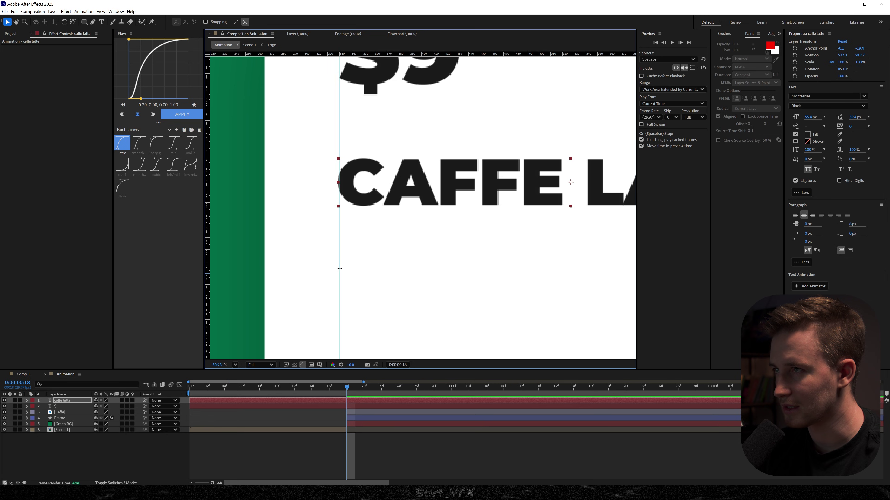
{"action": "scroll", "coordinate": [367, 194], "scroll_direction": "up", "scroll_amount": 4}
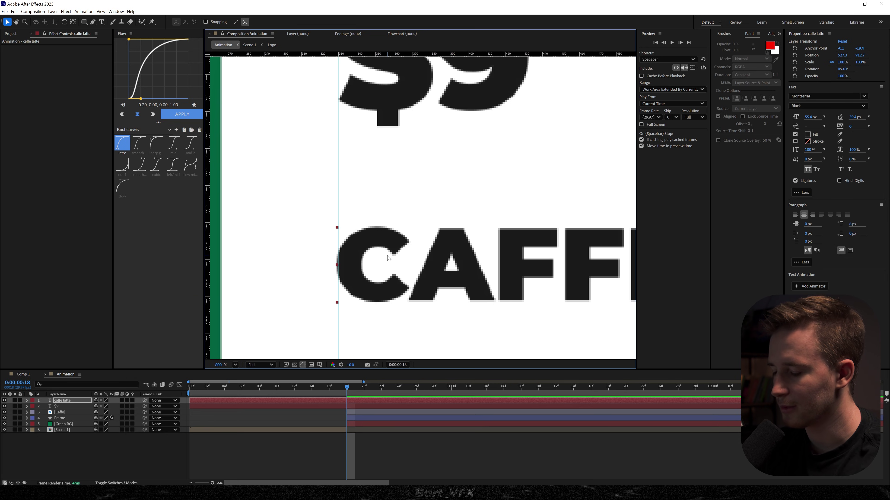
{"action": "key", "text": "Right"}
{"action": "key", "text": "Right"}
{"action": "key", "text": "Right"}
{"action": "key", "text": "Right"}
{"action": "key", "text": "Right"}
{"action": "key", "text": "Right"}
{"action": "key", "text": "Right"}
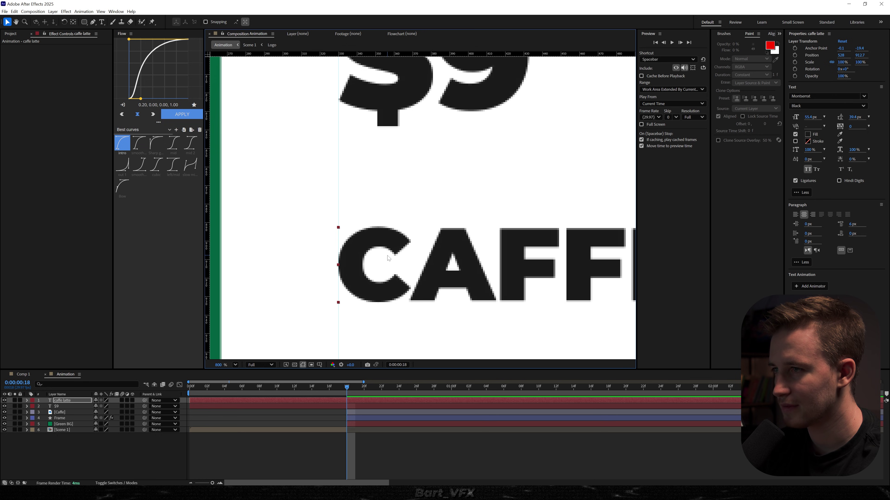
{"action": "scroll", "coordinate": [388, 258], "scroll_direction": "down", "scroll_amount": 10}
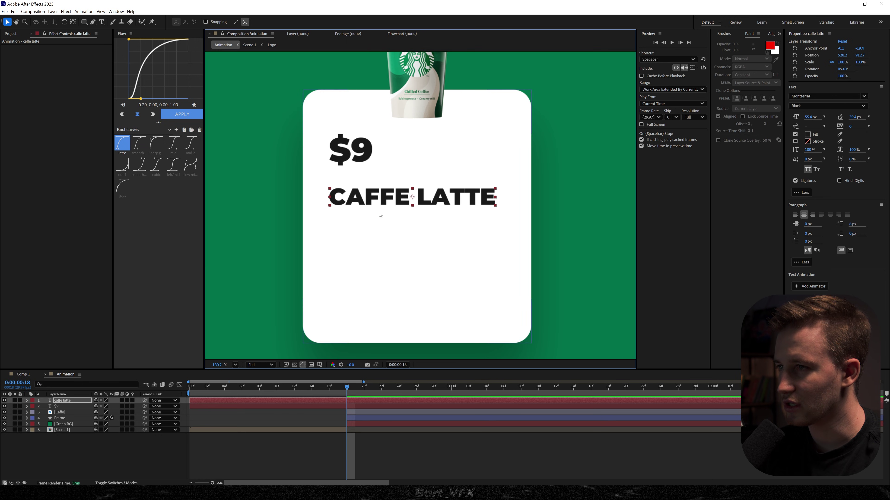
Duplicate the caffe latte text just below the original and change the copy's wording to "Creamy milk"
{"action": "key", "text": "ctrl+d"}
{"action": "left_click_drag", "start_coordinate": [365, 200], "coordinate": [361, 222]}
{"action": "double_click", "coordinate": [361, 221]}
{"action": "type", "text": "Cream"}
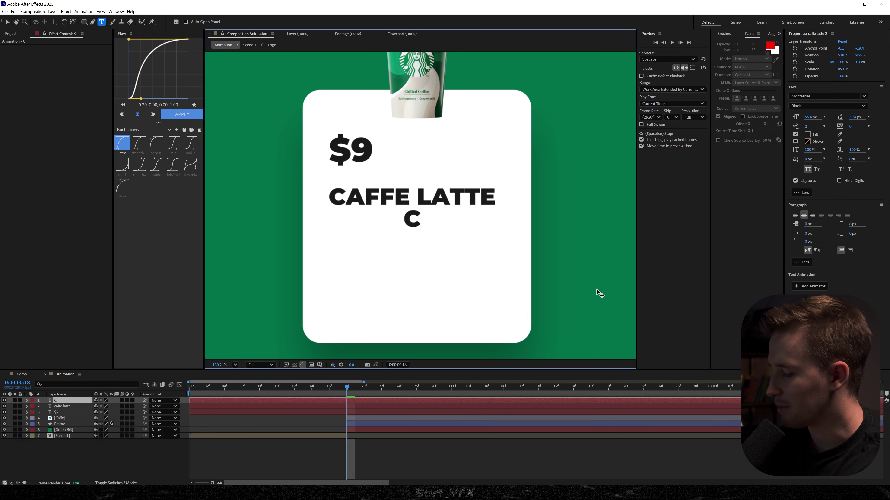
{"action": "type", "text": "yy"}
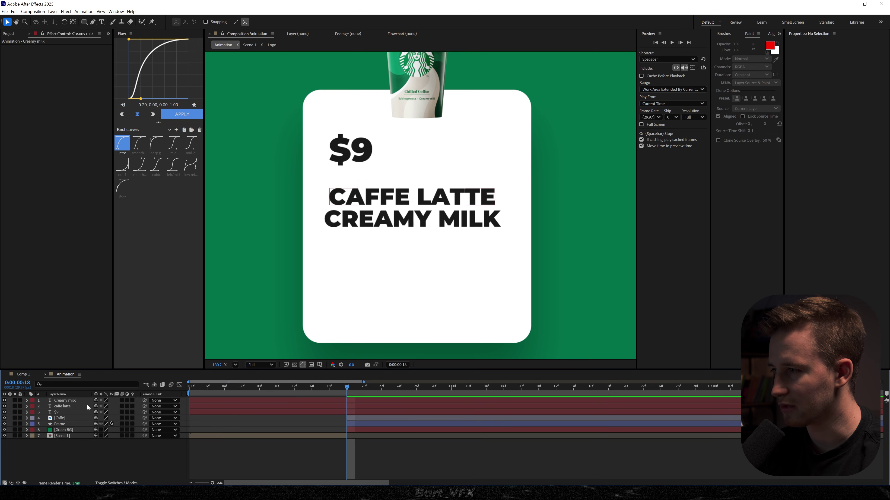
Set the Creamy milk text to SemiBold at about 31 px and move it beneath the start of the caffe latte text
{"action": "left_click", "coordinate": [68, 402]}
{"action": "left_click", "coordinate": [812, 106]}
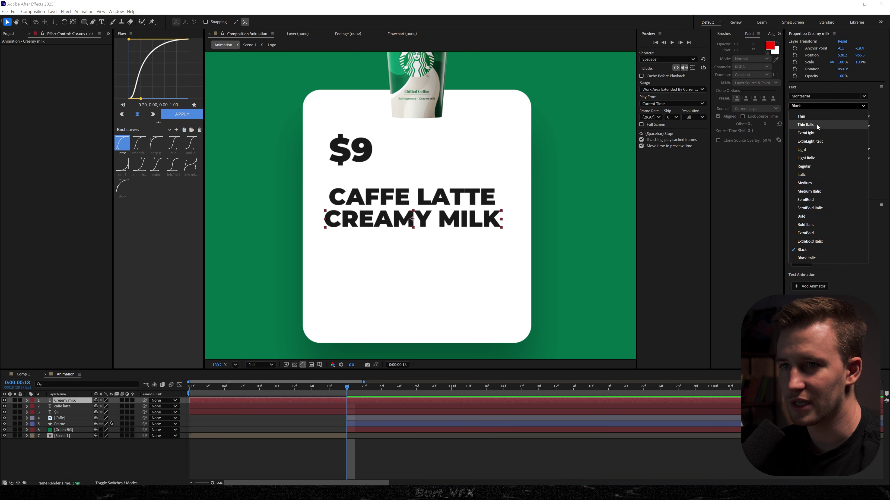
{"action": "left_click", "coordinate": [815, 198]}
{"action": "left_click_drag", "start_coordinate": [809, 117], "coordinate": [398, 417]}
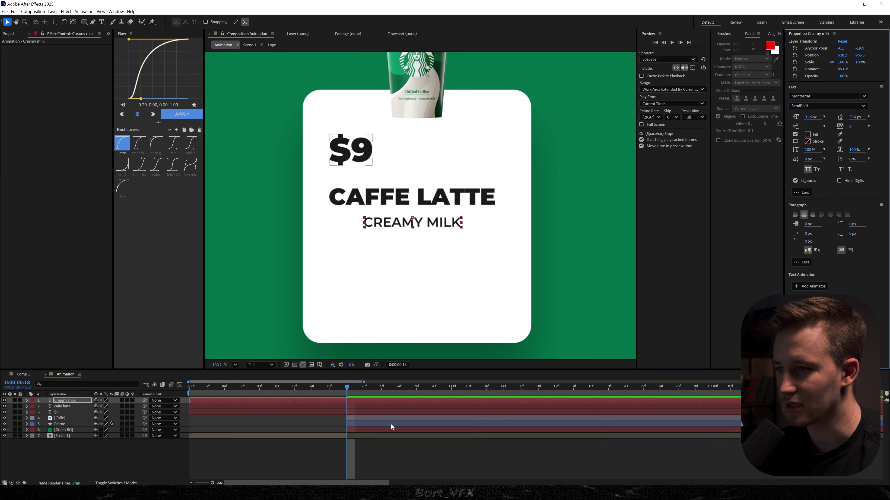
{"action": "left_click_drag", "start_coordinate": [398, 227], "coordinate": [367, 217]}
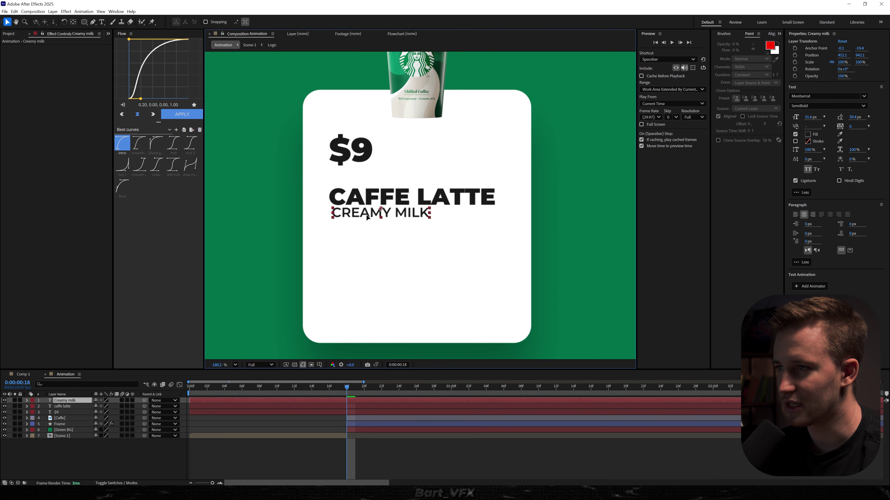
{"action": "left_click", "coordinate": [443, 444]}
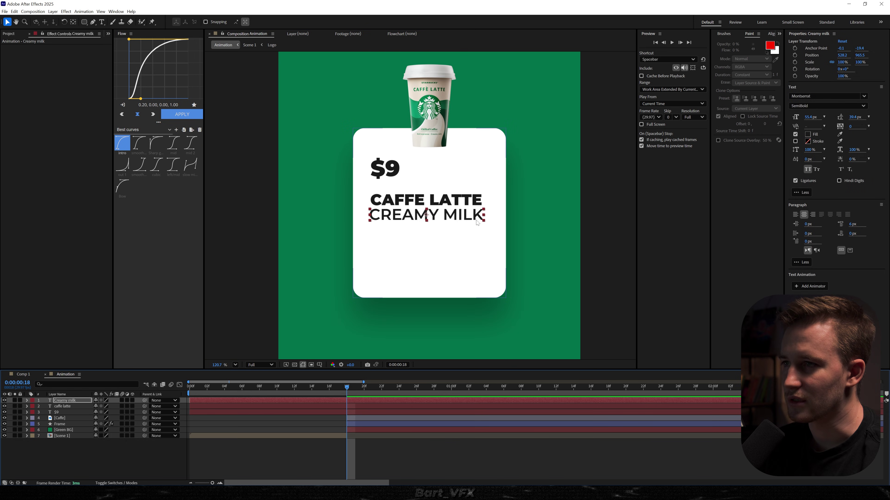
Compare the Creamy milk text before and after its resizing and move by undoing and redoing those changes
{"action": "key", "text": "ctrl+z"}
{"action": "key", "text": "ctrl+shift+z"}
{"action": "key", "text": "ctrl+shift+z"}
{"action": "key", "text": "ctrl+shift+z"}
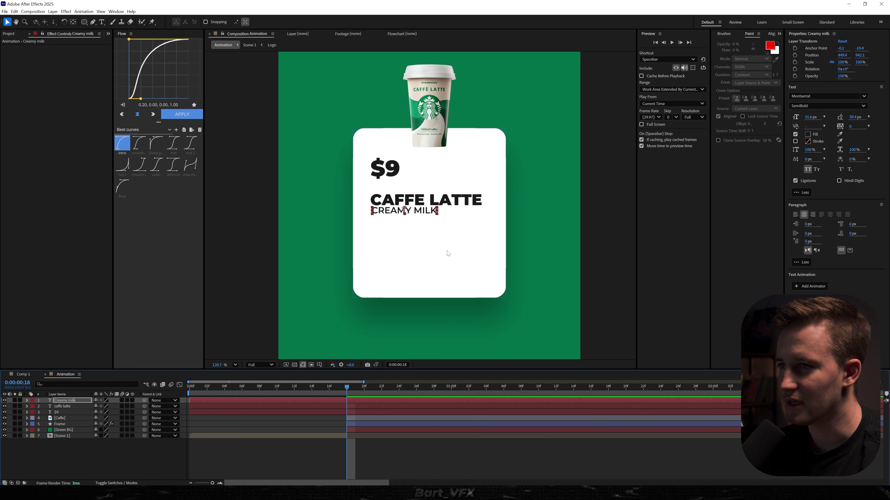
{"action": "left_click", "coordinate": [445, 444]}
Move the caffe latte and Creamy milk texts slightly further down from the price on the card
{"action": "scroll", "coordinate": [416, 220], "scroll_direction": "up", "scroll_amount": 3}
{"action": "left_click_drag", "start_coordinate": [415, 221], "coordinate": [382, 245]}
{"action": "scroll", "coordinate": [388, 235], "scroll_direction": "down", "scroll_amount": 1}
{"action": "left_click", "coordinate": [390, 224]}
{"action": "left_click", "coordinate": [392, 237], "text": "shift"}
{"action": "left_click", "coordinate": [429, 456]}
{"action": "scroll", "coordinate": [426, 287], "scroll_direction": "down", "scroll_amount": 3}
{"action": "left_click_drag", "start_coordinate": [435, 298], "coordinate": [429, 231]}
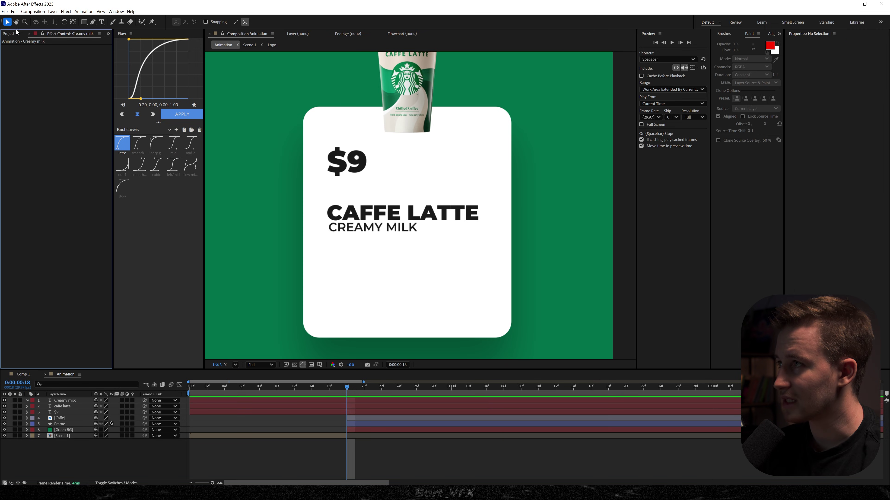
Add the Lock composition from the Icons folder of Motion Essence to the scene, starting at frame 18
{"action": "left_click", "coordinate": [8, 37]}
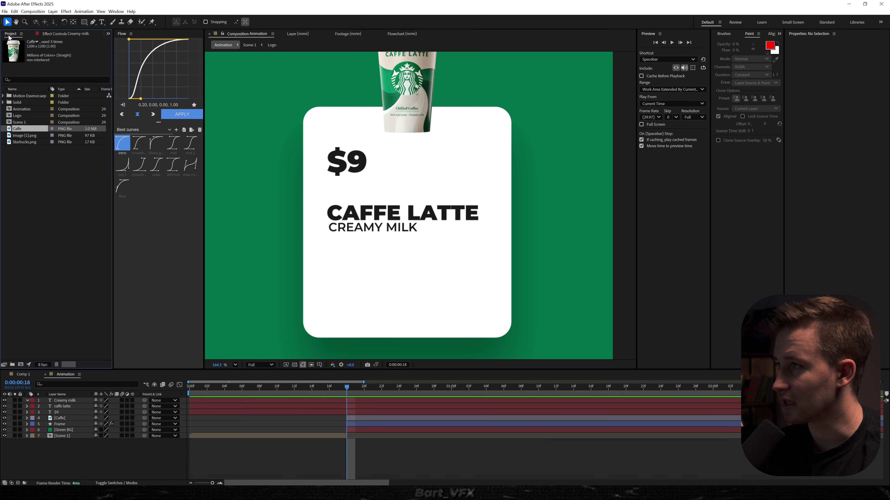
{"action": "left_click", "coordinate": [3, 95]}
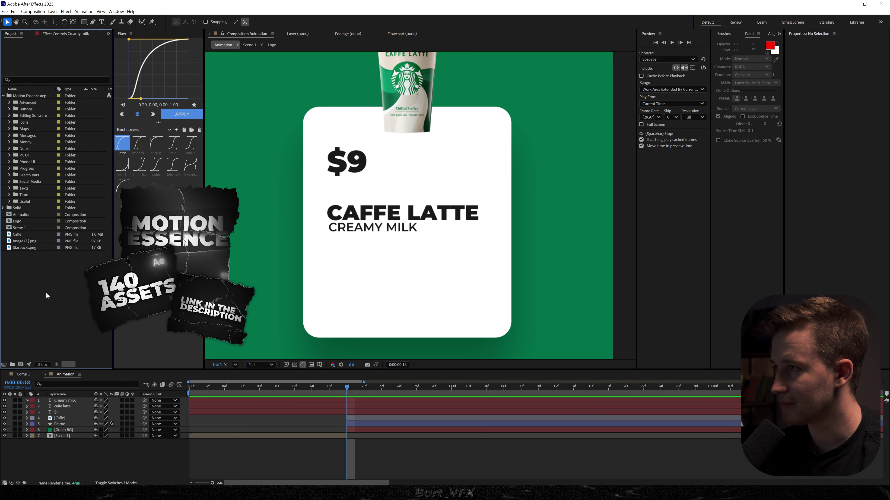
{"action": "left_click", "coordinate": [9, 122]}
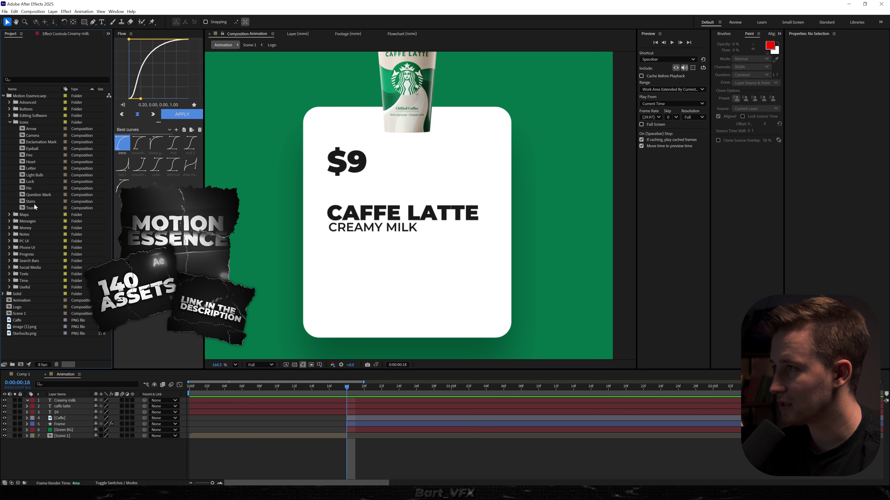
{"action": "mouse_move", "coordinate": [30, 182]}
{"action": "left_mouse_down"}
{"action": "mouse_move", "coordinate": [352, 396]}
{"action": "mouse_move", "coordinate": [373, 264]}
{"action": "mouse_move", "coordinate": [423, 339]}
{"action": "left_mouse_up"}
{"action": "left_click", "coordinate": [607, 383]}
Scale the Lock layer to 62.5%, position it at the bottom of the card at about 540, 1192, and preview it
{"action": "key", "text": "s"}
{"action": "left_click_drag", "start_coordinate": [101, 407], "coordinate": [86, 407]}
{"action": "left_click_drag", "start_coordinate": [412, 313], "coordinate": [412, 310]}
{"action": "left_click", "coordinate": [312, 386]}
{"action": "key", "text": "space"}
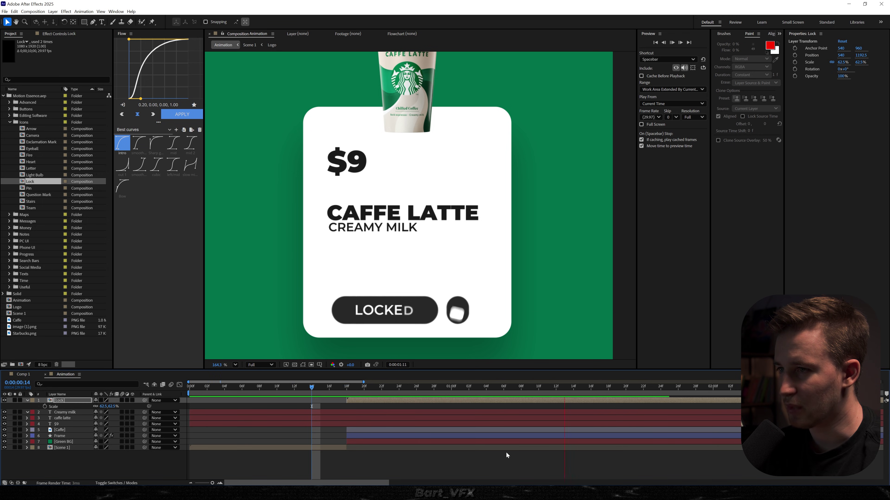
Open the Lock composition and replace its "LOCKED" text with "LOCK IN THE PRICE"
{"action": "left_click_drag", "start_coordinate": [503, 386], "coordinate": [571, 380]}
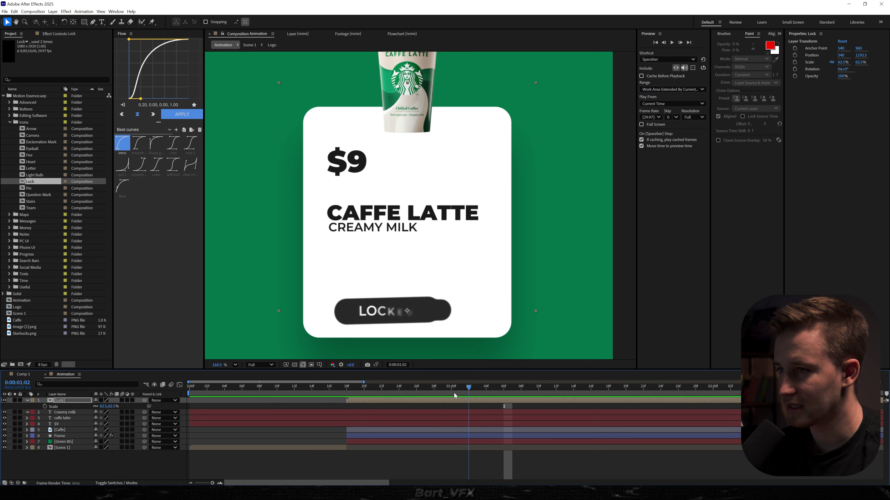
{"action": "double_click", "coordinate": [397, 400]}
{"action": "left_click", "coordinate": [404, 206]}
{"action": "double_click", "coordinate": [404, 207]}
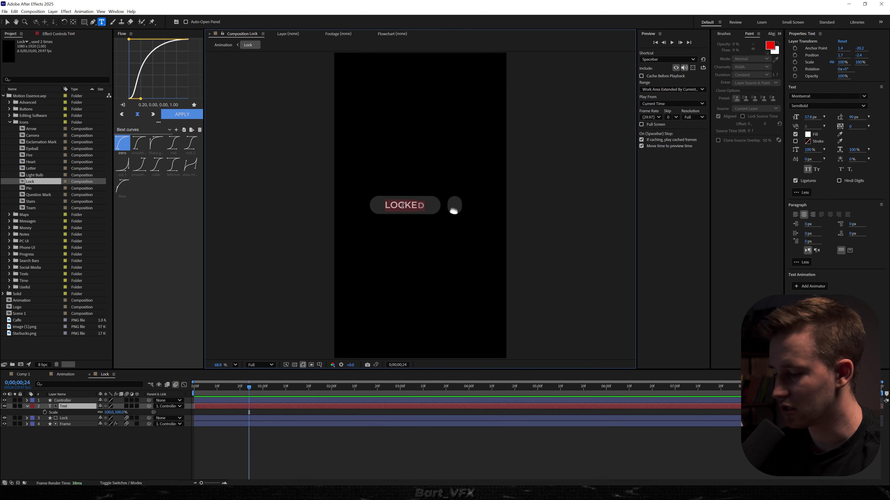
{"action": "type", "text": "LOCK IN THE PRICE"}
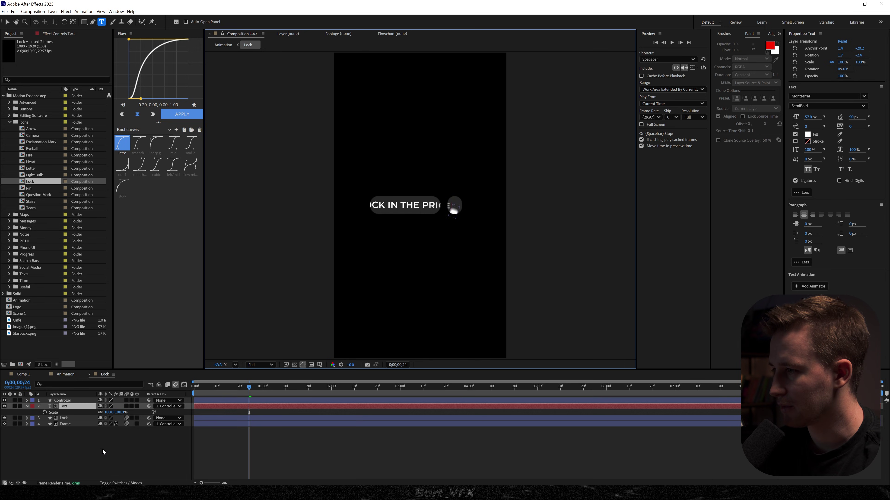
{"action": "key", "text": "Escape"}
Scale the Lock text to about 64.2% to fit its pill, preview the composition and return to the Animation composition
{"action": "left_click_drag", "start_coordinate": [17, 425], "coordinate": [8, 425]}
{"action": "left_click", "coordinate": [393, 413]}
{"action": "scroll", "coordinate": [415, 233], "scroll_direction": "up", "scroll_amount": 1}
{"action": "key", "text": "space"}
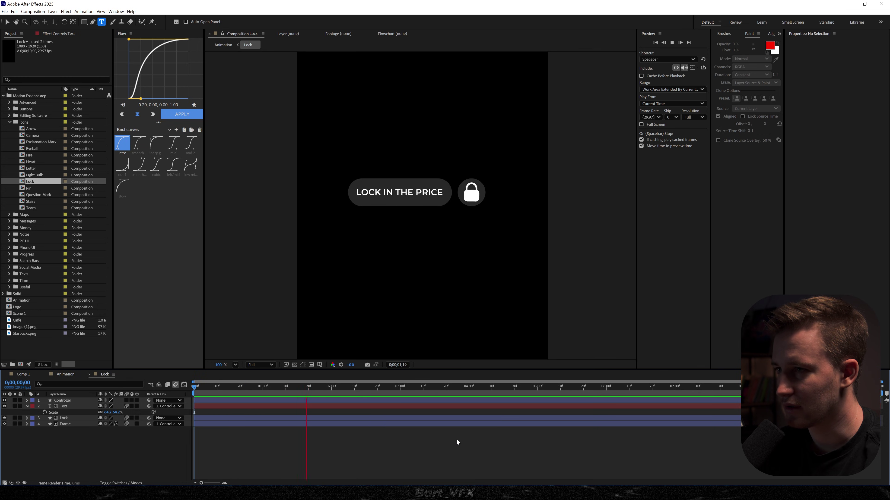
{"action": "key", "text": "Tab"}
{"action": "left_click", "coordinate": [204, 434]}
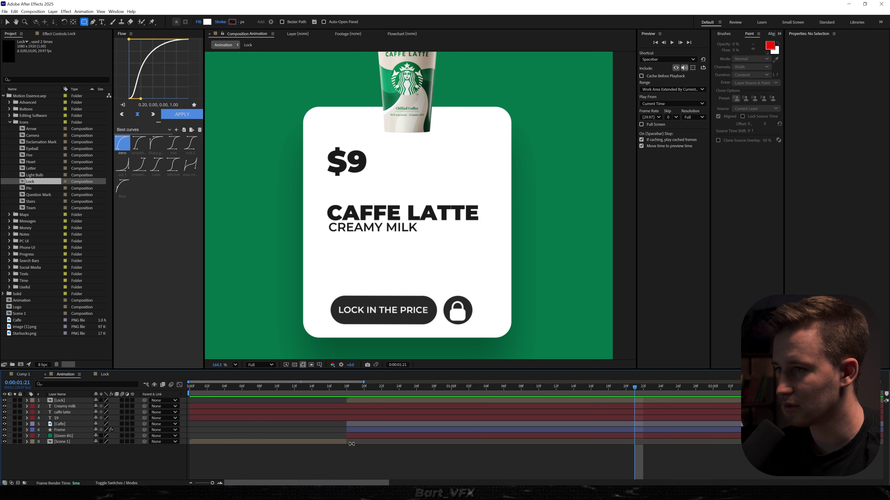
Draw a rounded rectangle about 390 by 66 px above the lock button and fill it with black
{"action": "left_click_drag", "start_coordinate": [337, 259], "coordinate": [486, 284]}
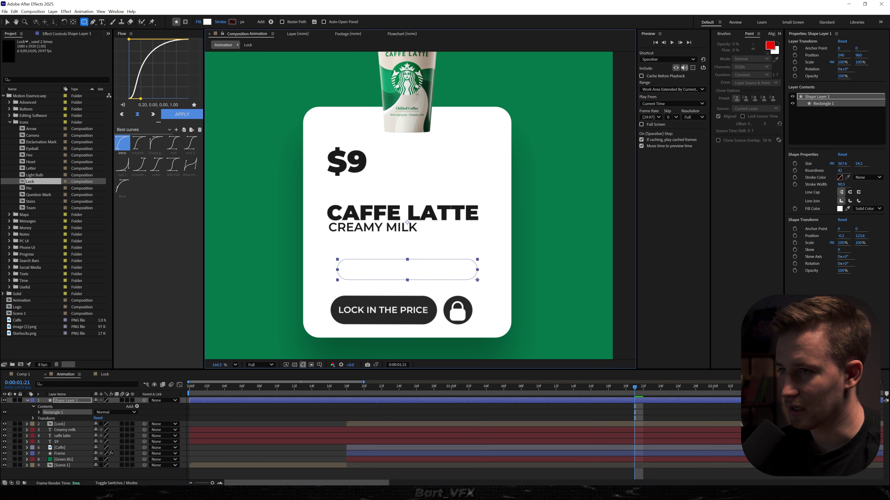
{"action": "left_click", "coordinate": [839, 209]}
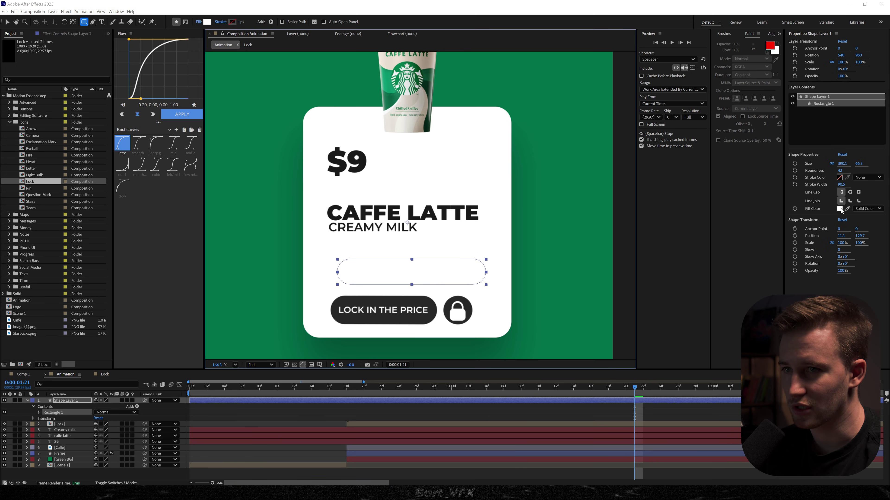
{"action": "left_click_drag", "start_coordinate": [431, 260], "coordinate": [335, 306]}
{"action": "left_click", "coordinate": [512, 205]}
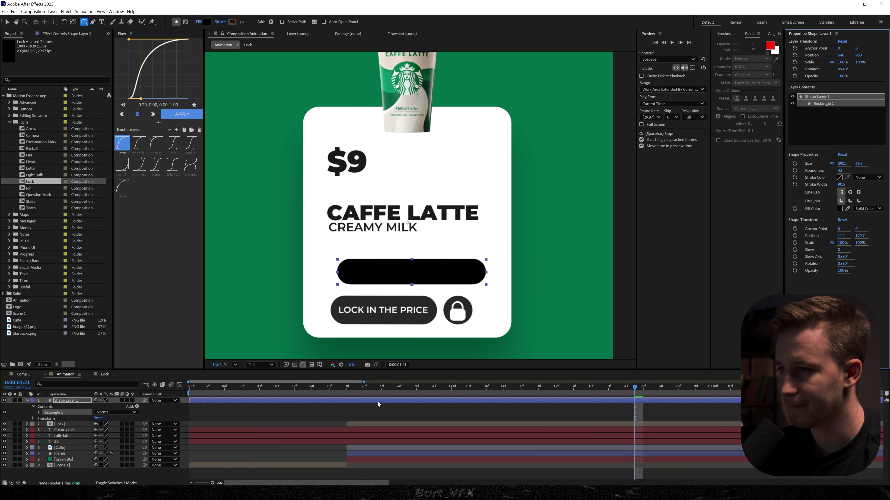
Keyframe the rectangle's width to grow from 0 to about 390 px between frames 18 and 28, and preview it soloed
{"action": "key", "text": "space"}
{"action": "left_click", "coordinate": [794, 164]}
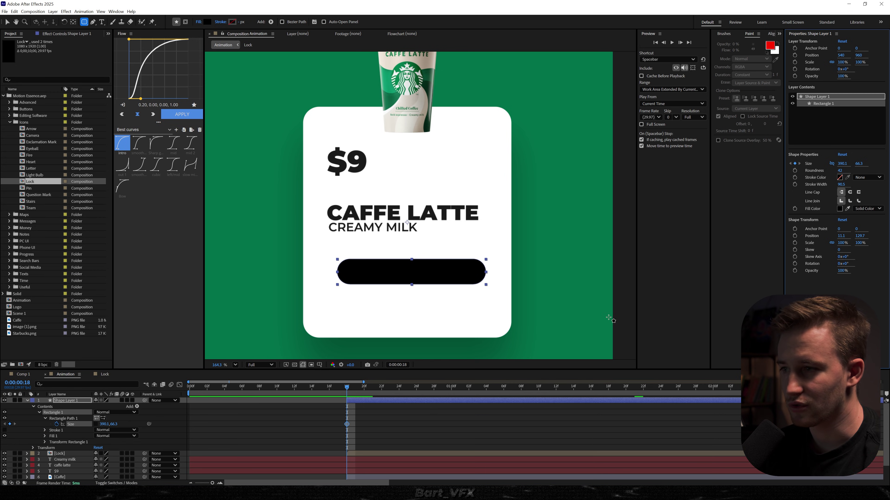
{"action": "left_click_drag", "start_coordinate": [347, 424], "coordinate": [434, 424]}
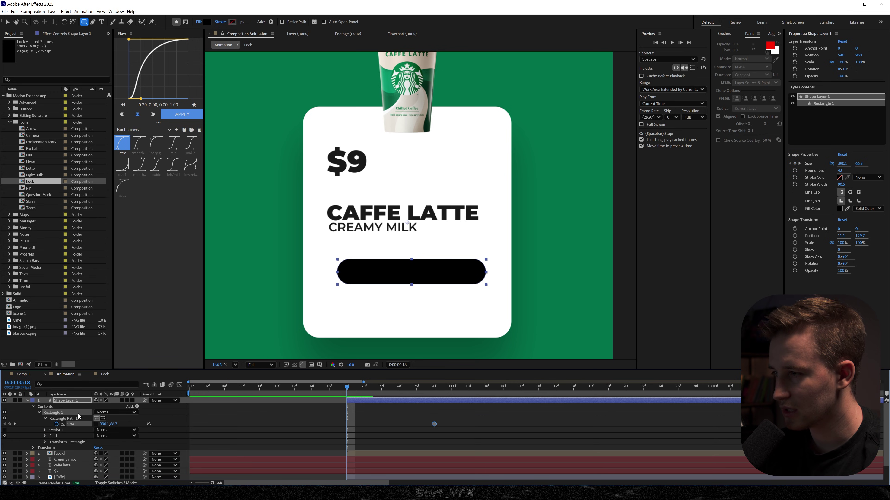
{"action": "type", "text": "78"}
{"action": "key", "text": "Return"}
{"action": "key", "text": "space"}
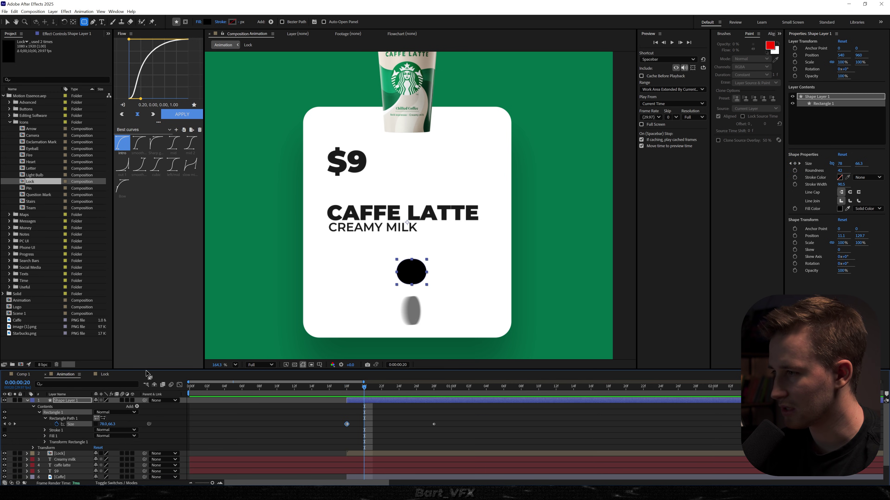
{"action": "left_click", "coordinate": [14, 400]}
{"action": "key", "text": "space"}
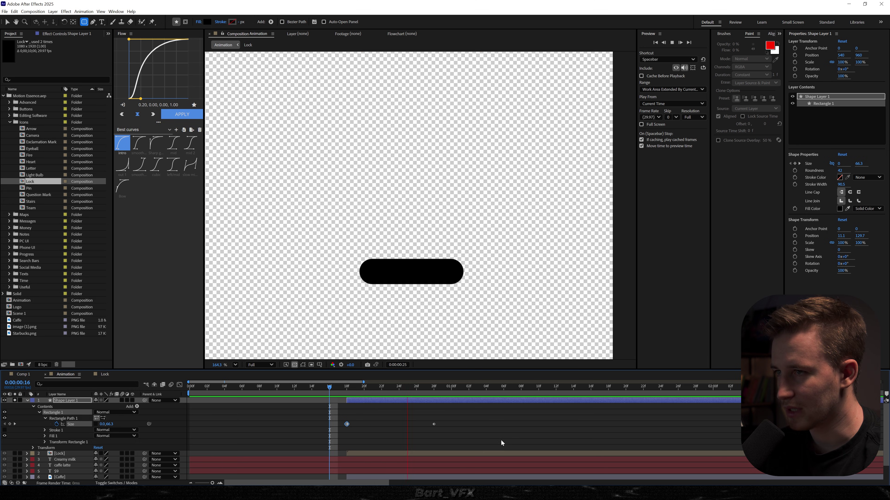
Apply Easy Ease to both size keyframes, lengthen the last keyframe's ease to about half the span in the speed graph, and preview
{"action": "left_click_drag", "start_coordinate": [456, 414], "coordinate": [322, 437]}
{"action": "key", "text": "F9"}
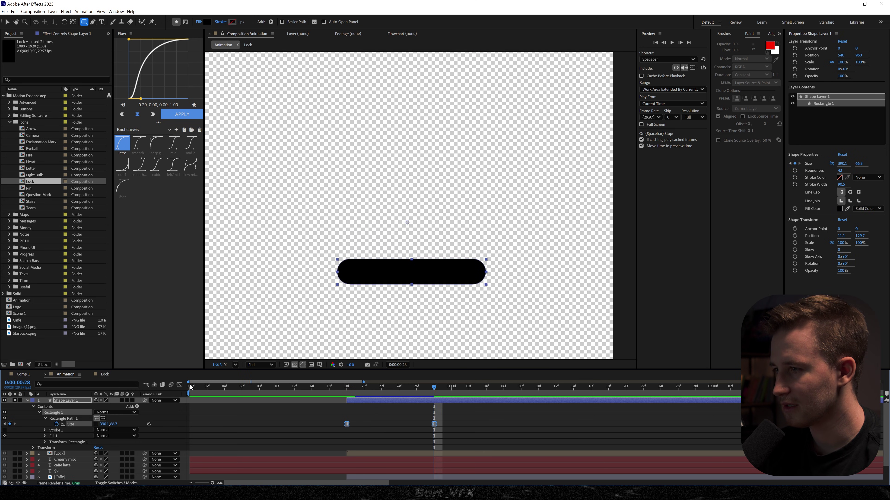
{"action": "left_click", "coordinate": [179, 385]}
{"action": "key", "text": "v"}
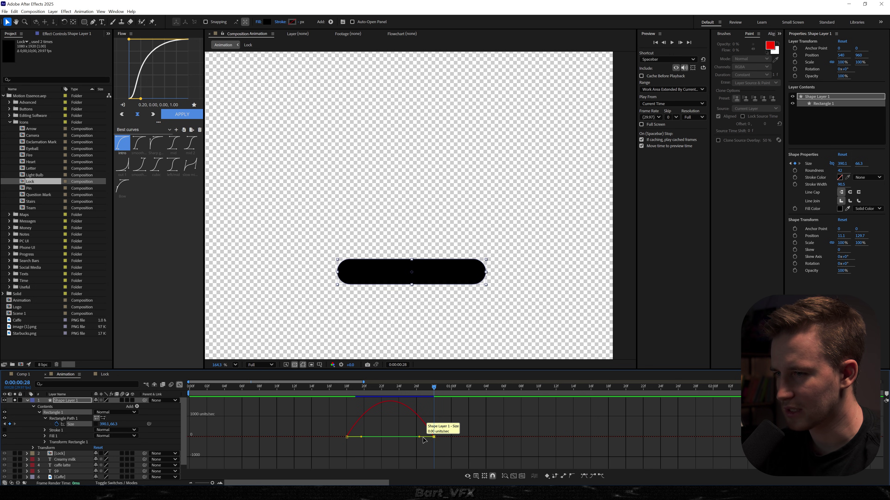
{"action": "left_click_drag", "start_coordinate": [419, 437], "coordinate": [389, 437]}
{"action": "key", "text": "space"}
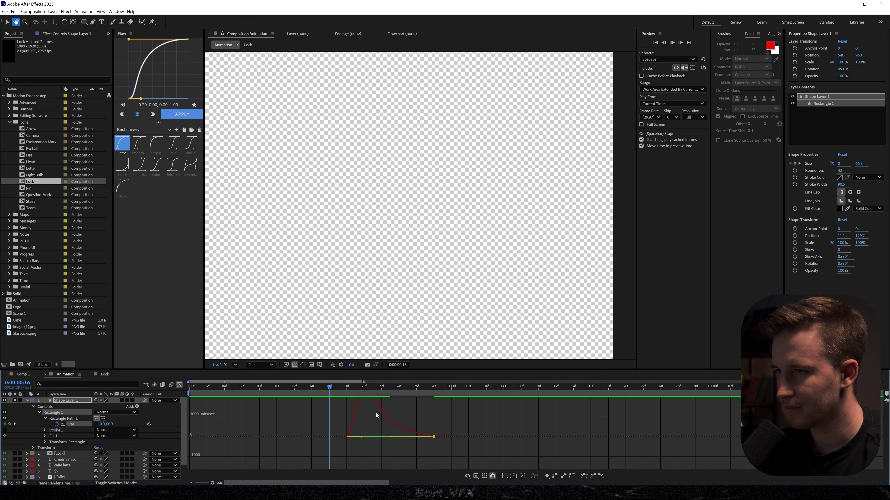
{"action": "key", "text": "space"}
Move the last size keyframe to 0:00:01:08, preview the slower growth, and delete the rectangle layer
{"action": "left_click_drag", "start_coordinate": [434, 437], "coordinate": [521, 437]}
{"action": "key", "text": "space"}
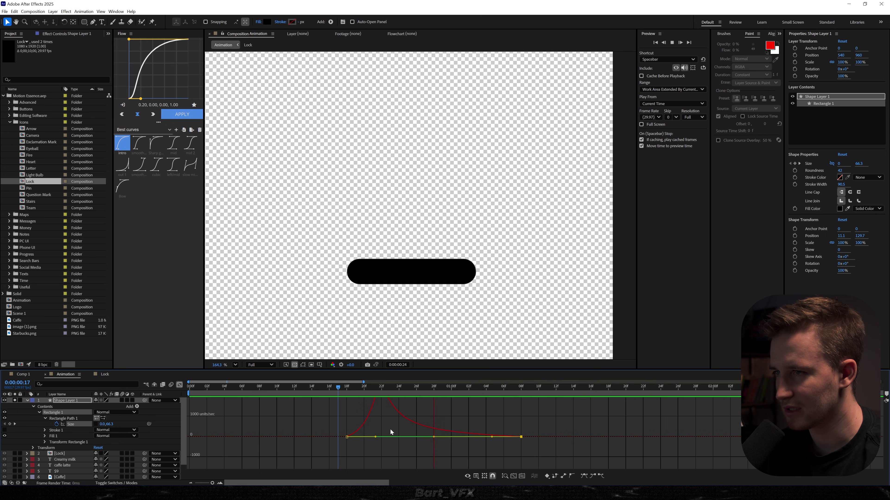
{"action": "key", "text": "space"}
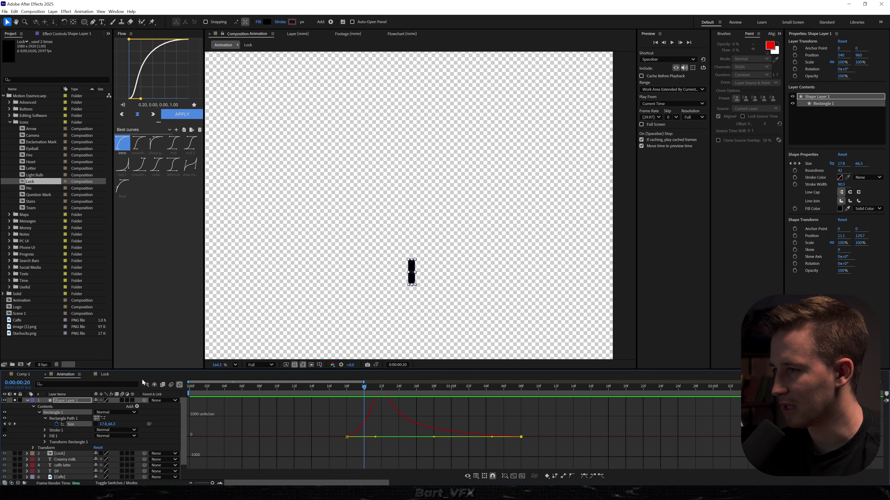
{"action": "left_click", "coordinate": [179, 385]}
{"action": "key", "text": "Delete"}
Make the Creamy milk, caffe latte and $9 text layers start at frame 18
{"action": "left_click", "coordinate": [277, 388]}
{"action": "key", "text": "space"}
{"action": "key", "text": "space"}
{"action": "left_click", "coordinate": [344, 389]}
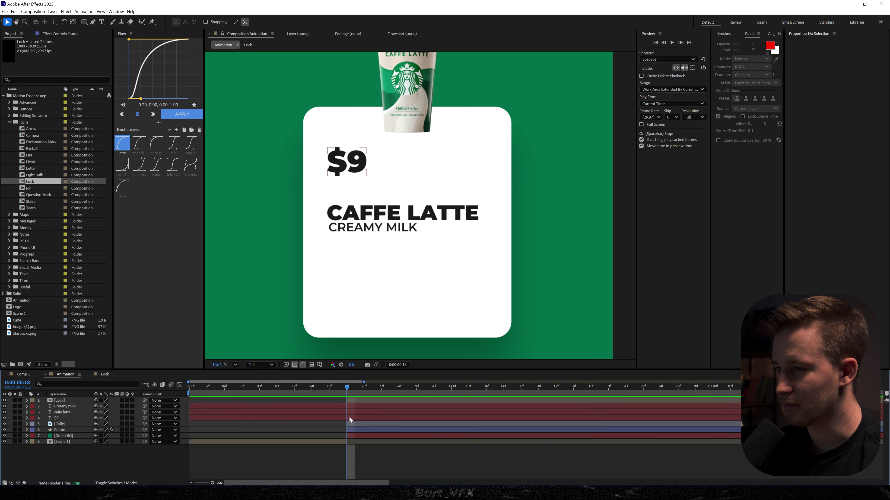
{"action": "left_click", "coordinate": [331, 406]}
{"action": "left_click", "coordinate": [331, 419], "text": "shift"}
{"action": "key", "text": "bracketleft"}
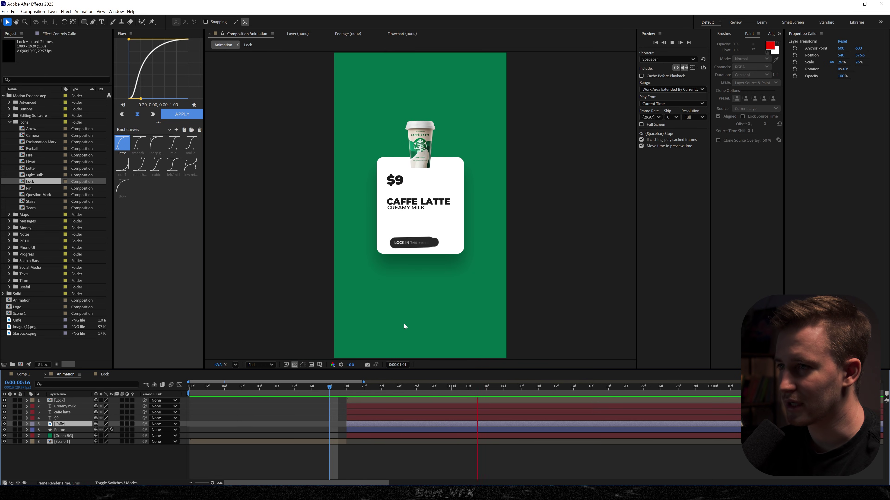
Apply the VHD 2.1 Subtle Flick preset to the Caffe cup layer at frame 18 and preview its entrance
{"action": "key", "text": "space"}
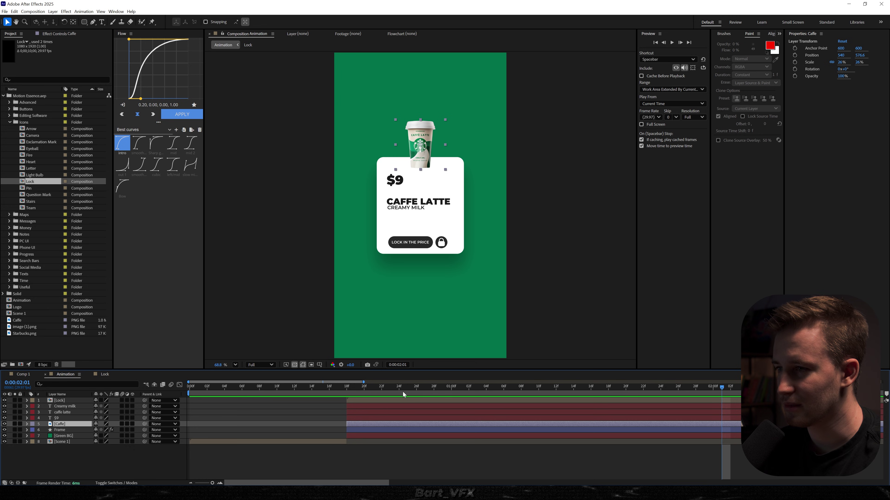
{"action": "left_click", "coordinate": [373, 392]}
{"action": "scroll", "coordinate": [406, 183], "scroll_direction": "up", "scroll_amount": 5}
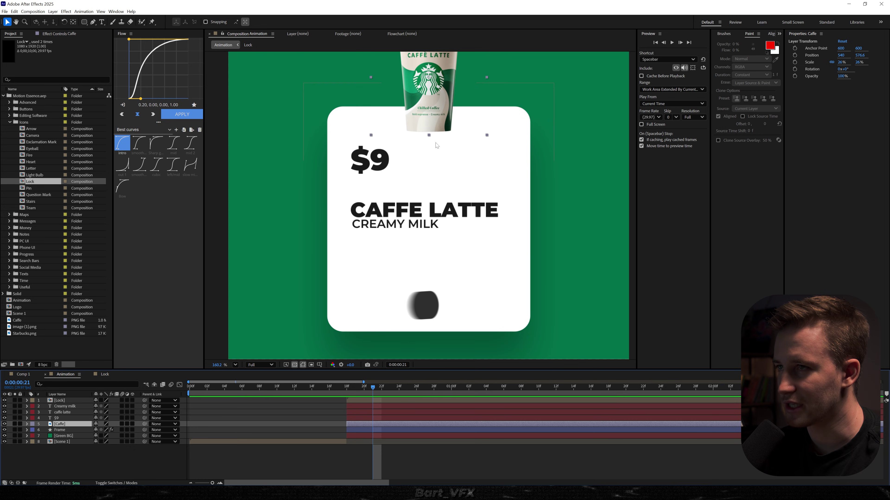
{"action": "left_click", "coordinate": [346, 393]}
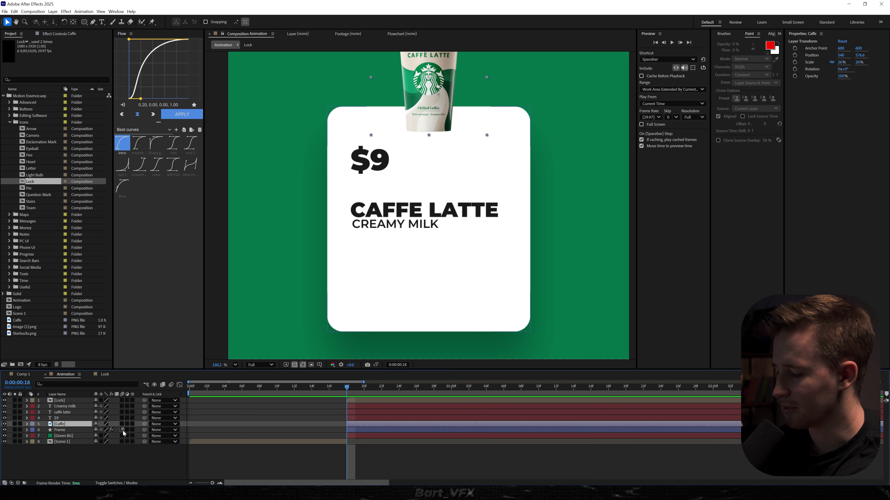
{"action": "key", "text": "ctrl+space"}
{"action": "type", "text": "vhd"}
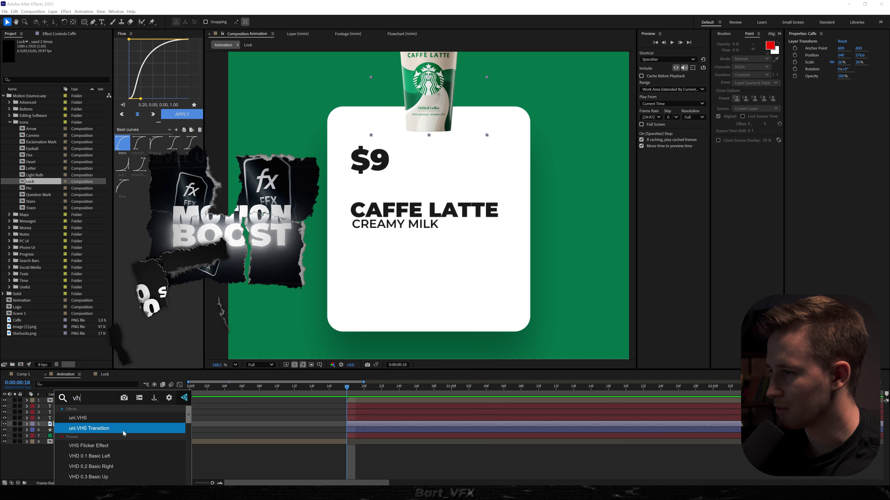
{"action": "key", "text": "Down"}
{"action": "key", "text": "Down"}
{"action": "key", "text": "Down"}
{"action": "key", "text": "Down"}
{"action": "key", "text": "Down"}
{"action": "key", "text": "Down"}
{"action": "key", "text": "Down"}
{"action": "key", "text": "Down"}
{"action": "key", "text": "Down"}
{"action": "key", "text": "Down"}
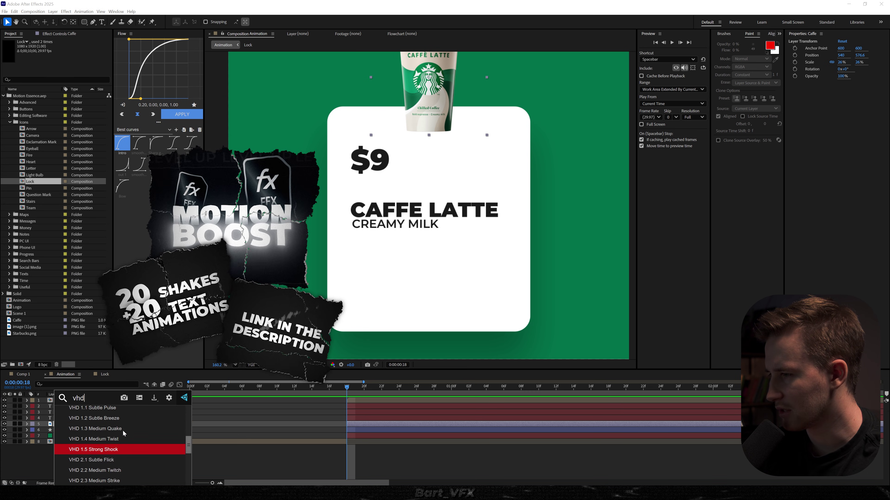
{"action": "key", "text": "Down"}
{"action": "key", "text": "Up"}
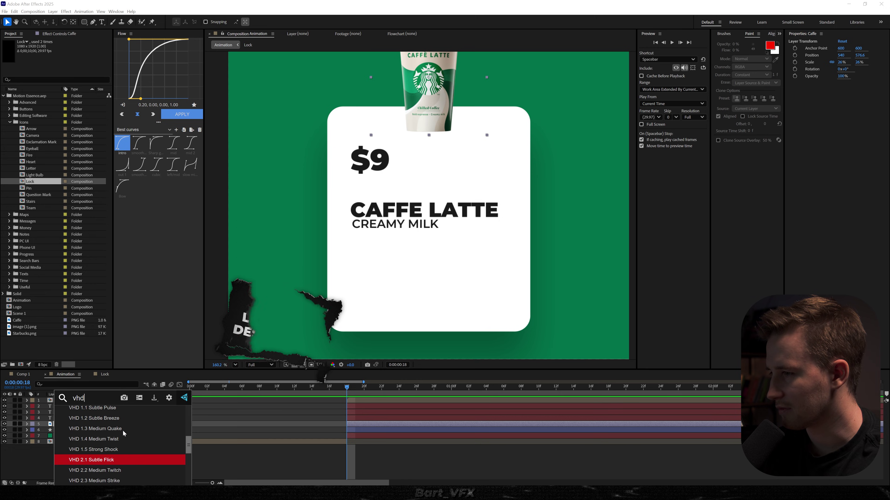
{"action": "key", "text": "Return"}
{"action": "key", "text": "shift+slash"}
{"action": "key", "text": "space"}
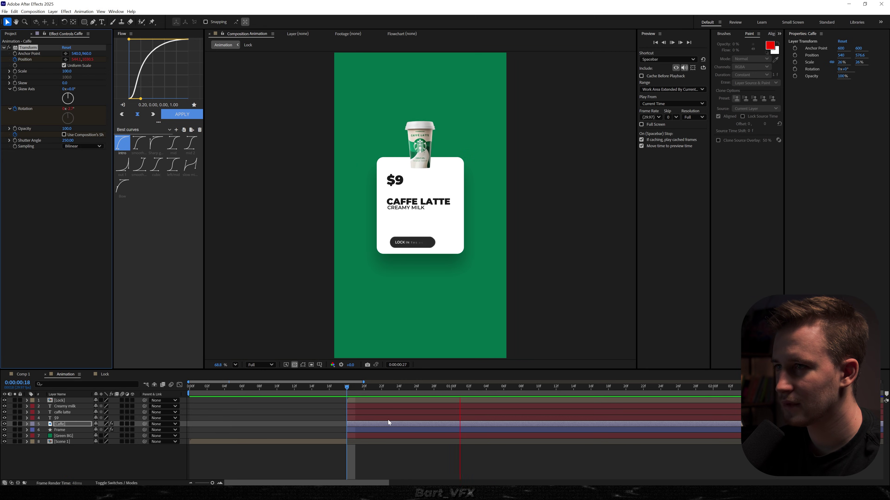
{"action": "key", "text": "space"}
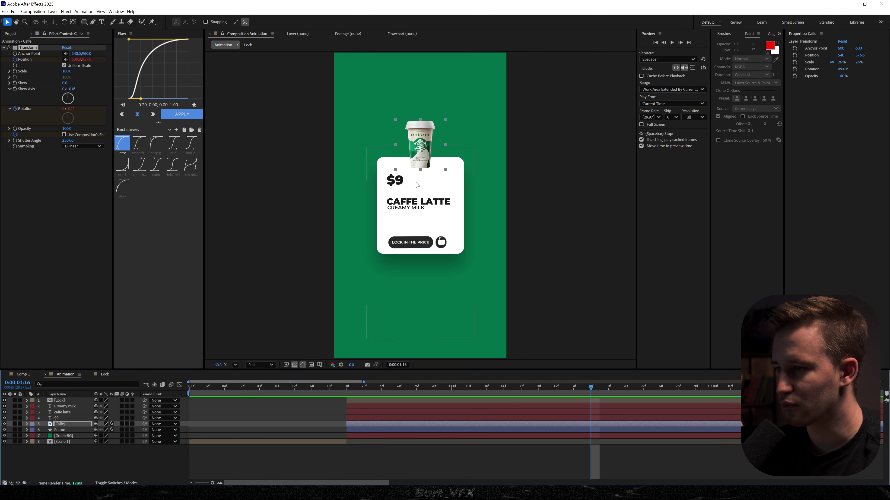
Keyframe the $9 text's opacity from 0% at frame 18 to 100% at frame 22
{"action": "left_click_drag", "start_coordinate": [321, 394], "coordinate": [310, 409]}
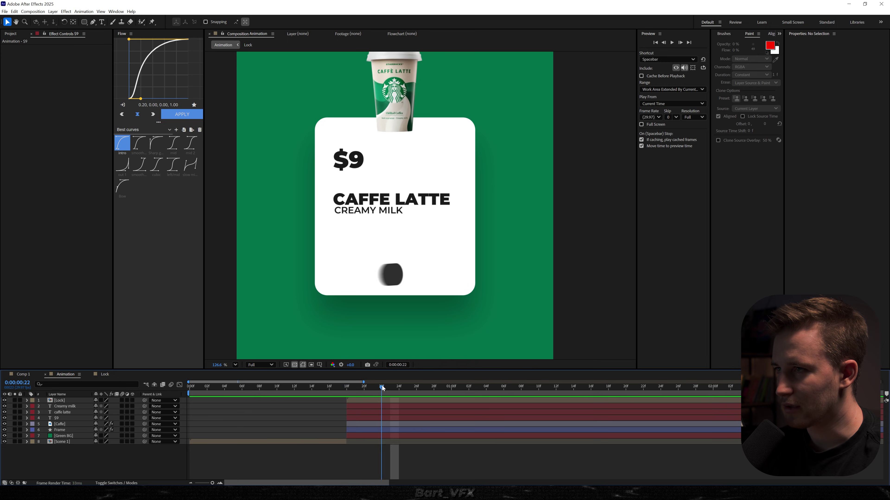
{"action": "left_click_drag", "start_coordinate": [382, 388], "coordinate": [408, 388]}
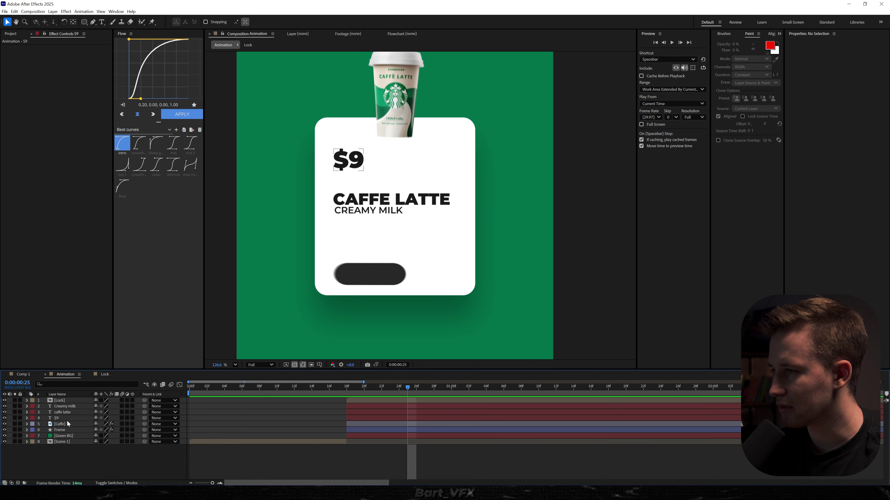
{"action": "left_click", "coordinate": [59, 419]}
{"action": "left_click_drag", "start_coordinate": [397, 388], "coordinate": [381, 386]}
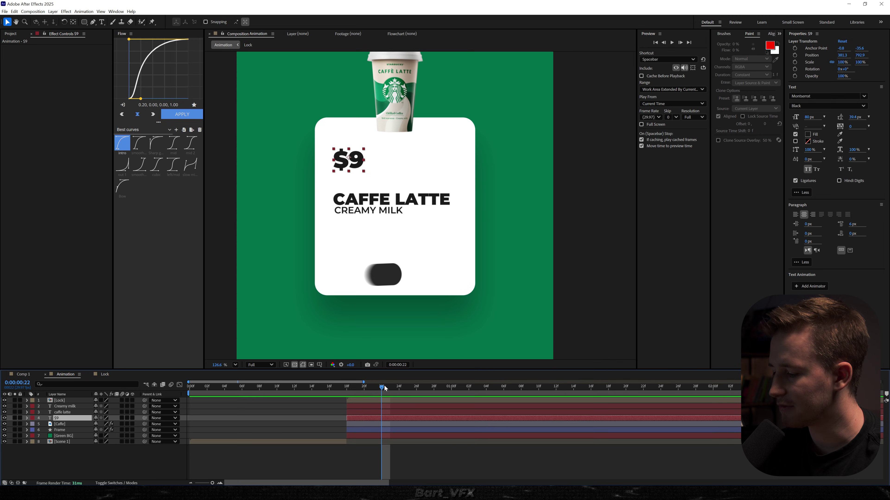
{"action": "key", "text": "alt+shift+t"}
{"action": "left_click_drag", "start_coordinate": [380, 386], "coordinate": [347, 387]}
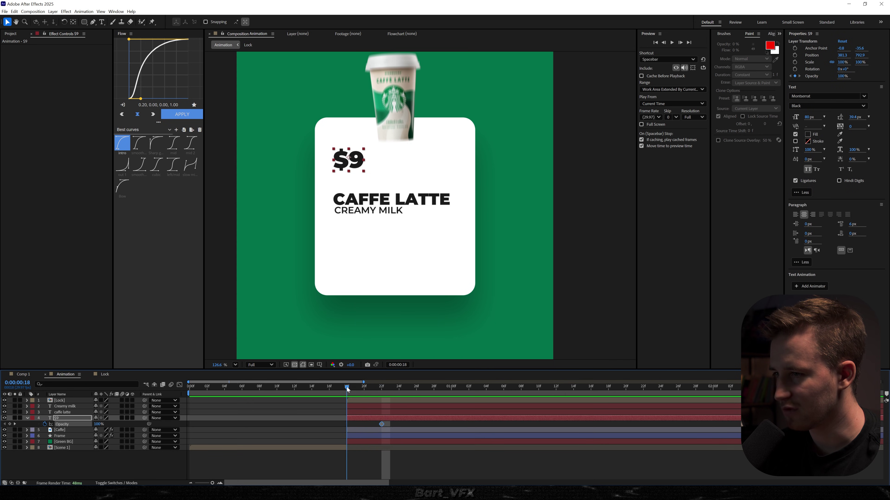
{"action": "left_click_drag", "start_coordinate": [97, 425], "coordinate": [63, 426]}
{"action": "key", "text": "space"}
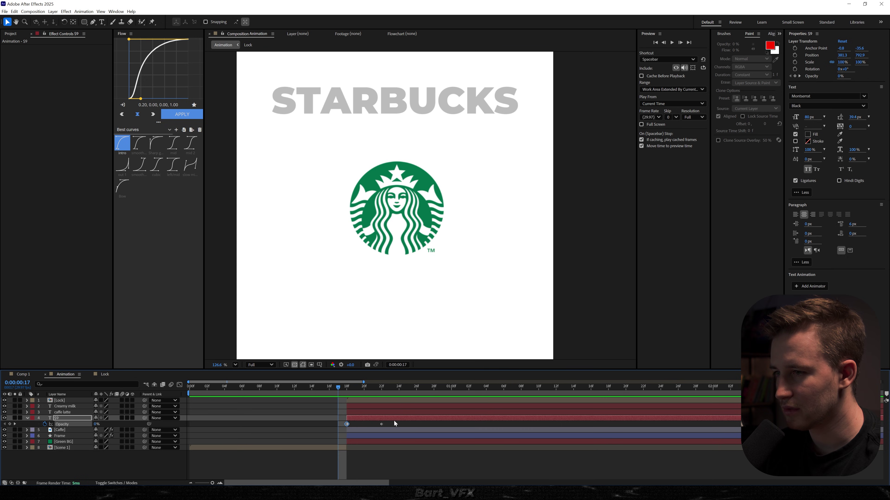
Move the $9 text's last opacity keyframe to about frame 28, apply Easy Ease, and preview the slower fade
{"action": "left_click", "coordinate": [381, 424]}
{"action": "left_click_drag", "start_coordinate": [382, 424], "coordinate": [434, 425]}
{"action": "key", "text": "F9"}
{"action": "key", "text": "space"}
{"action": "left_click", "coordinate": [531, 424]}
{"action": "key", "text": "space"}
{"action": "left_click_drag", "start_coordinate": [351, 387], "coordinate": [414, 386]}
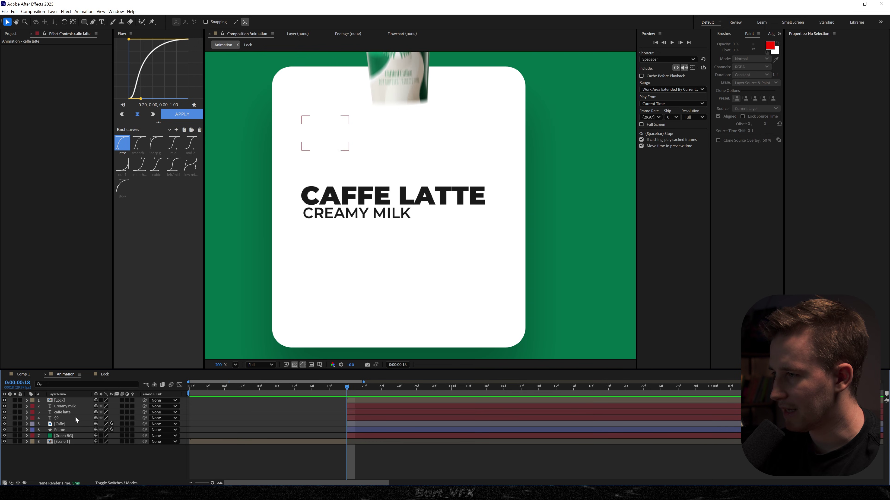
Add a Scale text animator to the caffe latte layer and set its scale to 0%
{"action": "left_click", "coordinate": [65, 413]}
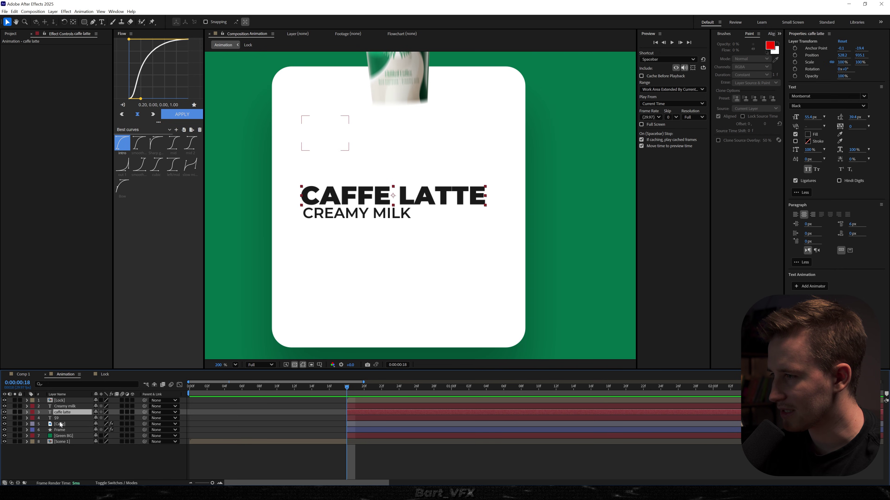
{"action": "left_click", "coordinate": [27, 412]}
{"action": "left_click", "coordinate": [137, 420]}
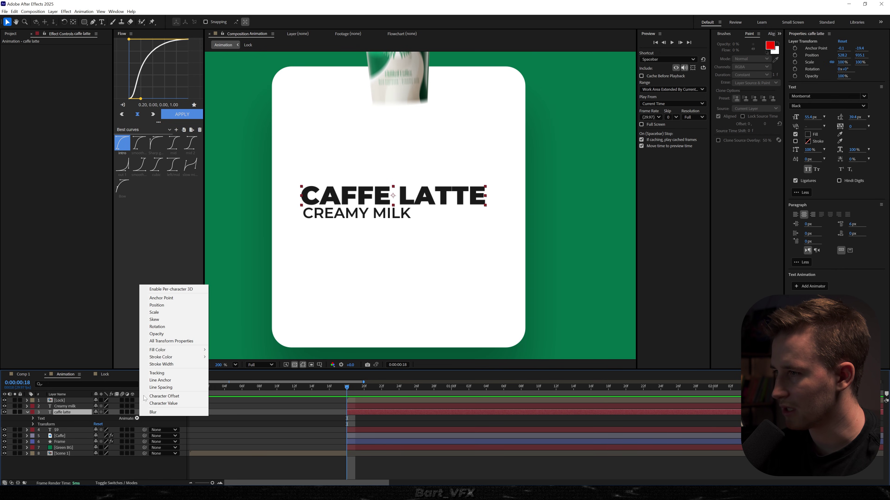
{"action": "left_click", "coordinate": [167, 313]}
{"action": "left_click", "coordinate": [104, 450]}
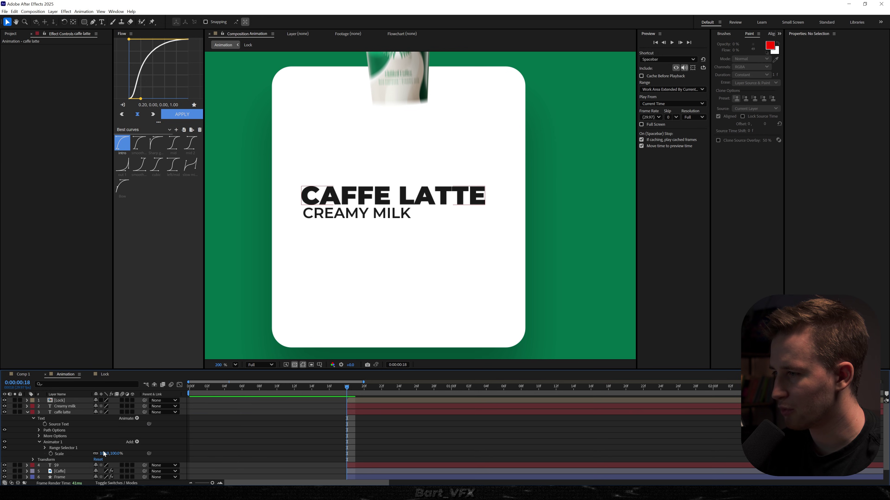
{"action": "left_click", "coordinate": [103, 453]}
{"action": "key", "text": "Return"}
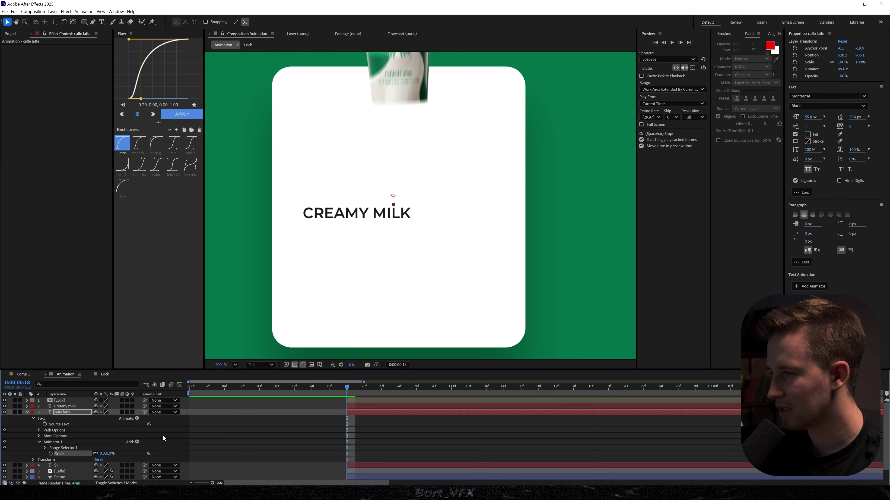
{"action": "key", "text": "F2"}
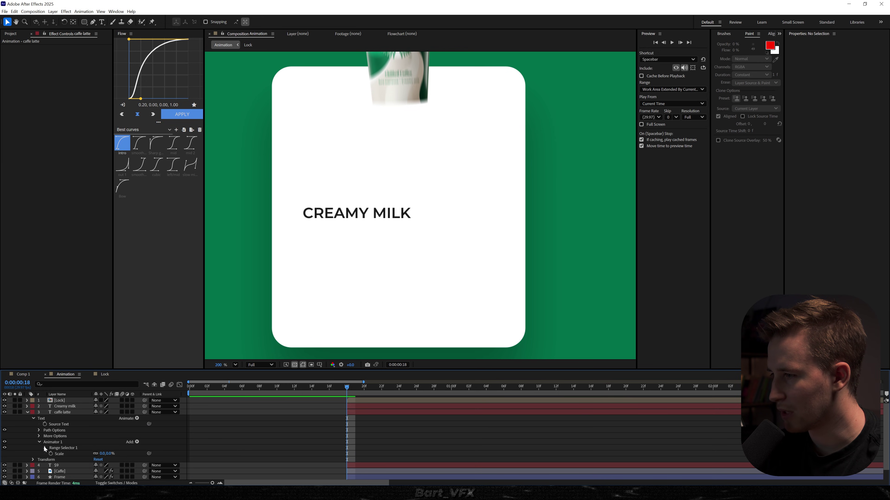
In the caffe latte animator's advanced range selector settings, set Shape to Ramp Up and Ease Low to 100%
{"action": "left_click", "coordinate": [45, 448]}
{"action": "left_click", "coordinate": [51, 454]}
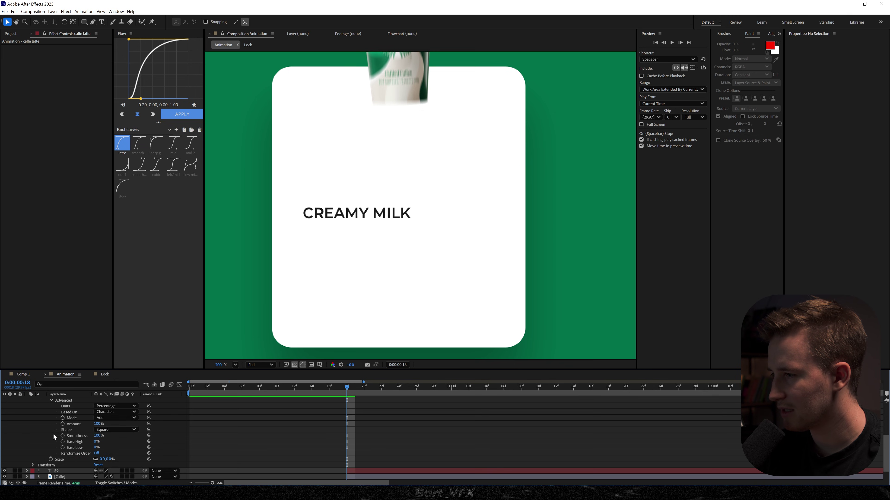
{"action": "scroll", "coordinate": [118, 434], "scroll_direction": "up", "scroll_amount": 1}
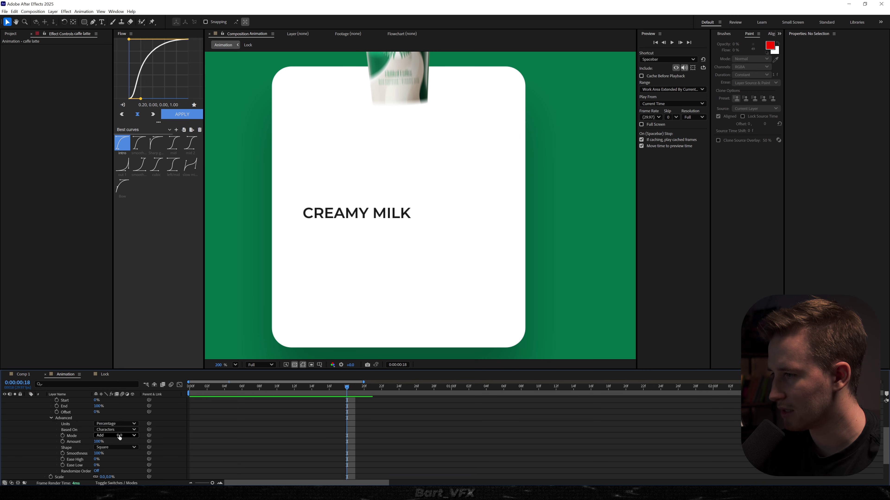
{"action": "left_click", "coordinate": [116, 447]}
{"action": "left_click", "coordinate": [112, 414]}
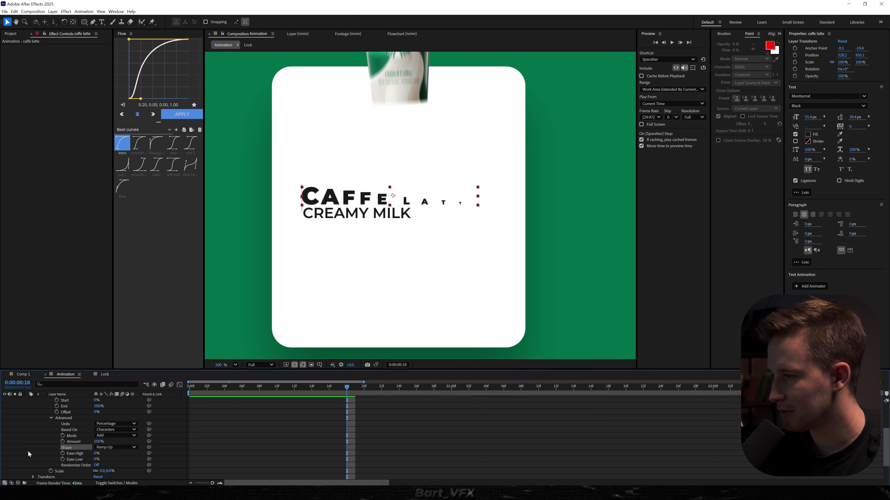
{"action": "left_click_drag", "start_coordinate": [96, 459], "coordinate": [191, 466]}
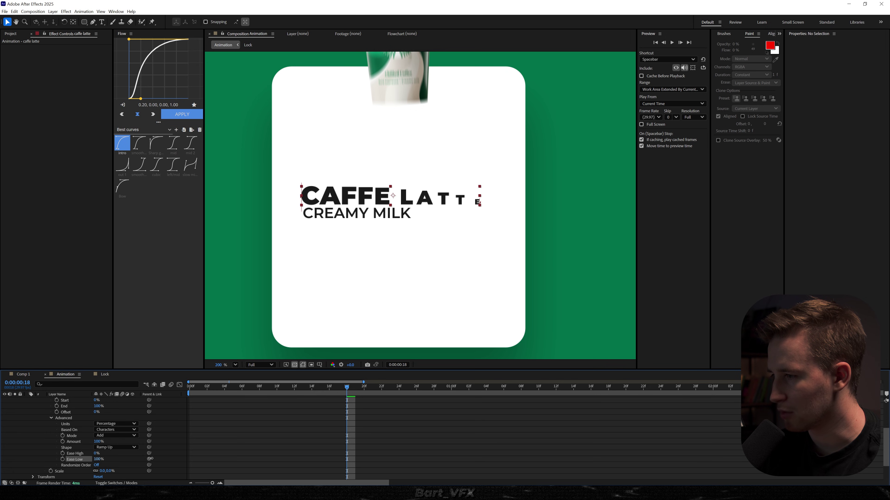
{"action": "left_click", "coordinate": [136, 462]}
Keyframe the caffe latte range selector's Offset from -100% at frame 18 to a positive value at 0:00:01:00, and preview the layer soloed
{"action": "scroll", "coordinate": [70, 452], "scroll_direction": "up", "scroll_amount": 2}
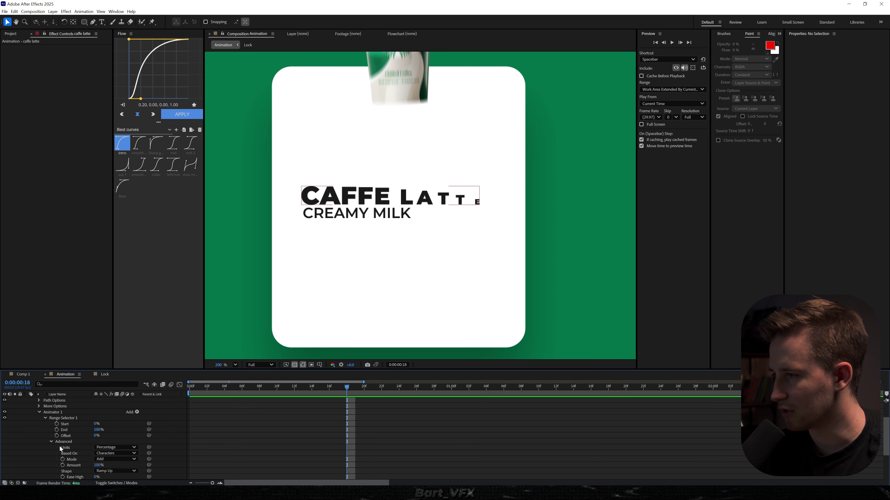
{"action": "left_click_drag", "start_coordinate": [96, 435], "coordinate": [60, 436]}
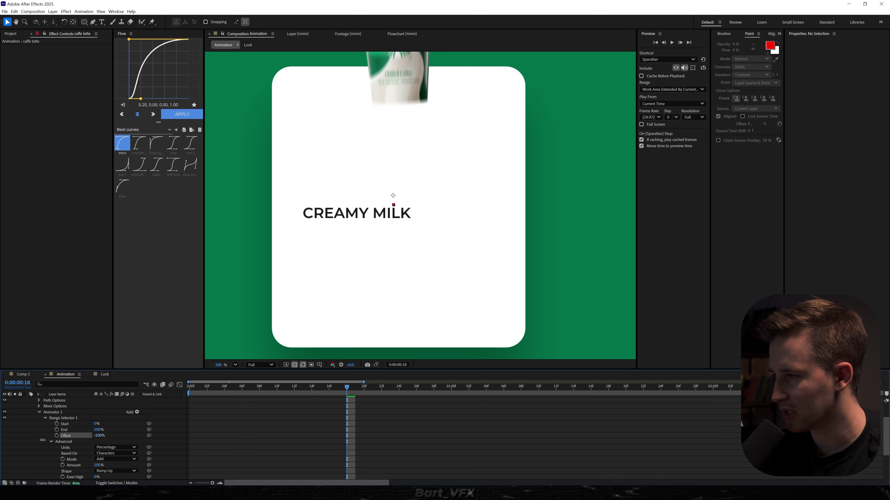
{"action": "left_click", "coordinate": [56, 436]}
{"action": "key", "text": "space"}
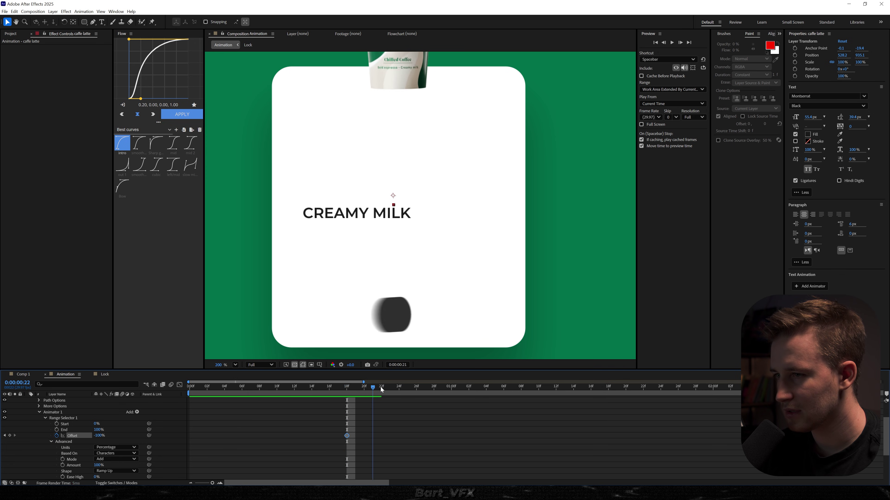
{"action": "key", "text": "space"}
{"action": "left_click_drag", "start_coordinate": [100, 435], "coordinate": [138, 436]}
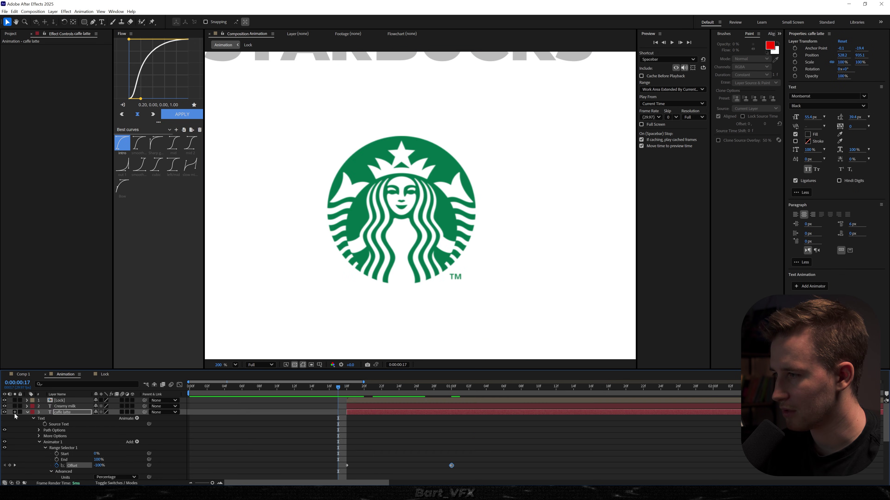
{"action": "left_click", "coordinate": [15, 413]}
{"action": "key", "text": "space"}
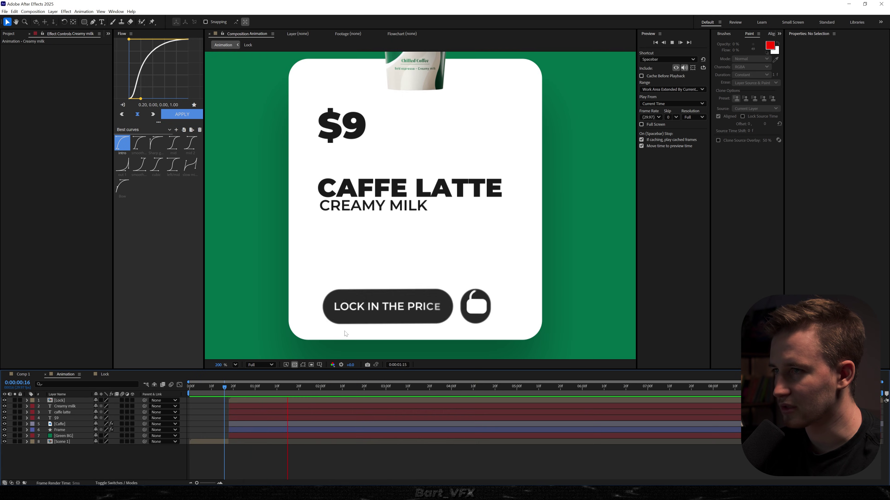
Keyframe the Creamy milk text's current position at 0:00:01:19 and raise it to about Y 931 at frame 18
{"action": "left_click_drag", "start_coordinate": [316, 385], "coordinate": [296, 388]}
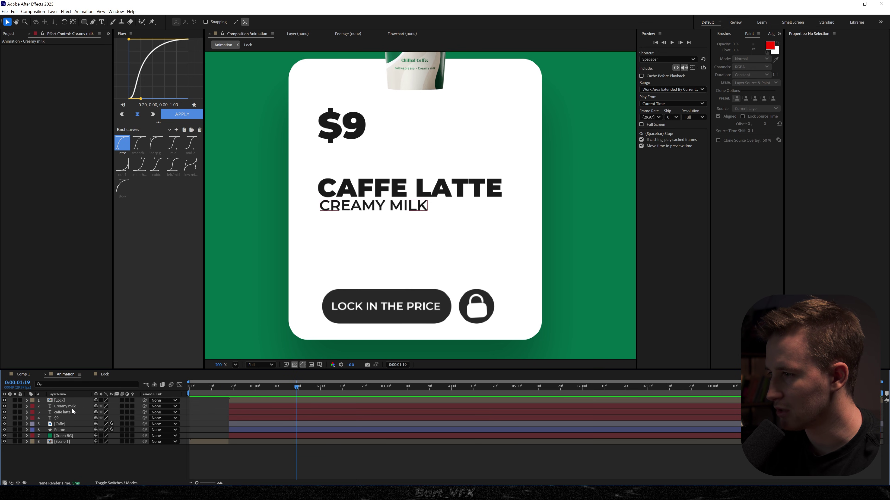
{"action": "left_click", "coordinate": [70, 407]}
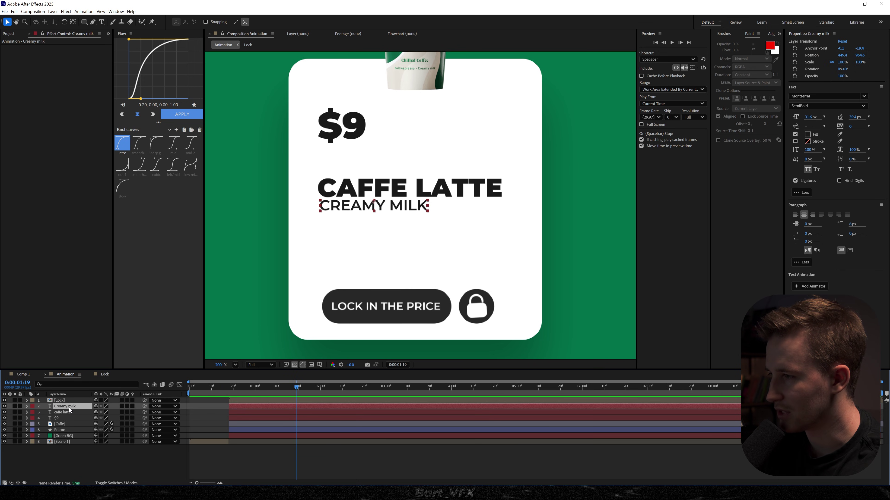
{"action": "key", "text": "alt+shift+p"}
{"action": "left_click", "coordinate": [230, 394]}
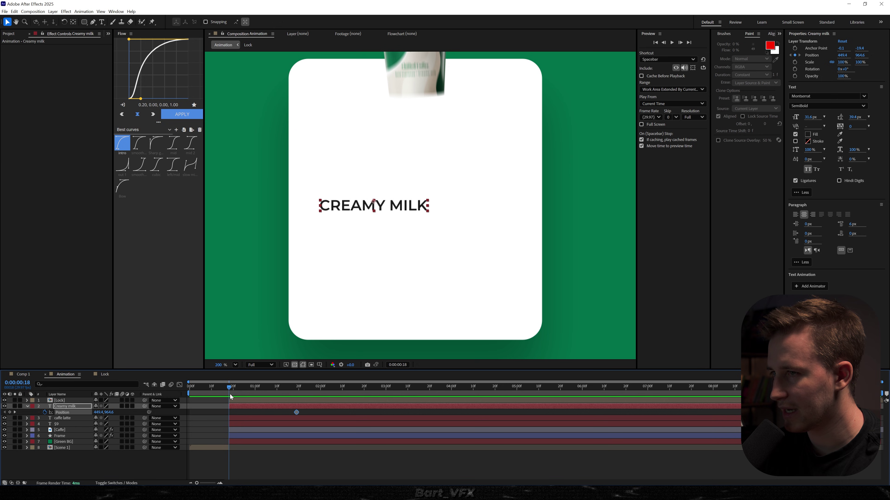
{"action": "left_click_drag", "start_coordinate": [403, 204], "coordinate": [401, 191]}
Apply Easy Ease to both Creamy milk position keyframes, lengthen the last ease to about half the span, shorten the first, and preview
{"action": "left_click_drag", "start_coordinate": [309, 410], "coordinate": [197, 424]}
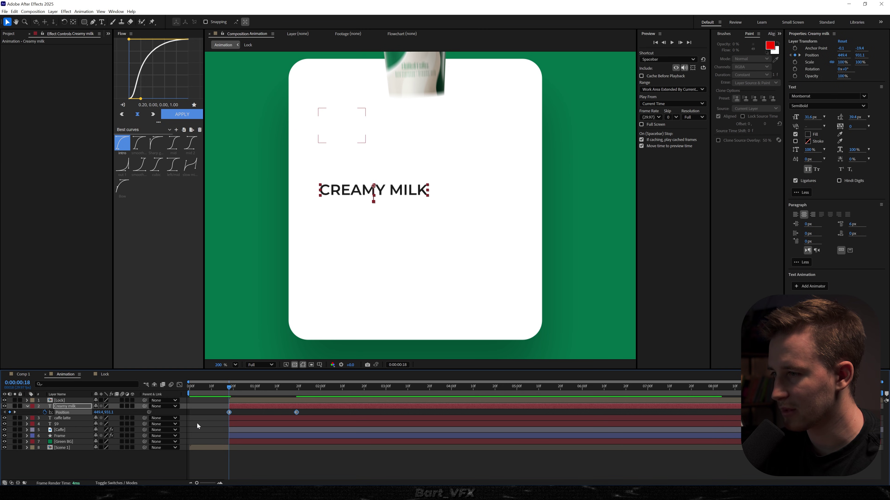
{"action": "left_click", "coordinate": [179, 385]}
{"action": "left_click", "coordinate": [505, 477]}
{"action": "scroll", "coordinate": [319, 443], "scroll_direction": "up", "scroll_amount": 1}
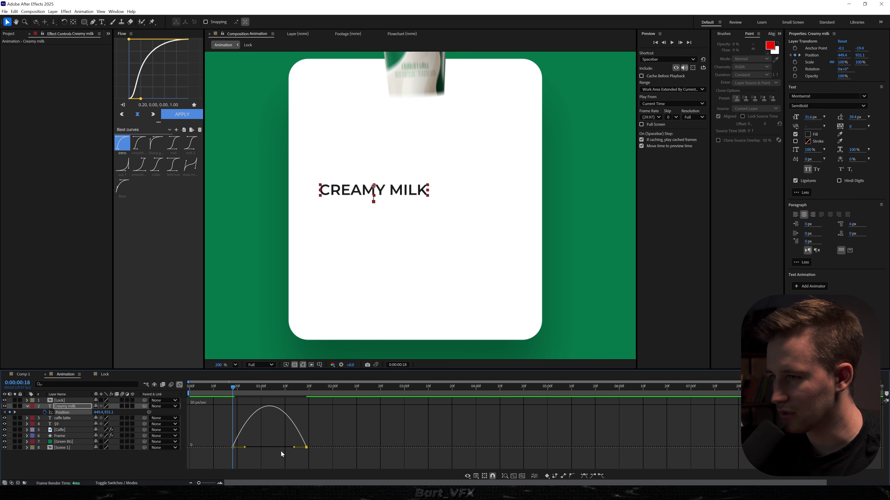
{"action": "left_click_drag", "start_coordinate": [294, 448], "coordinate": [261, 447]}
{"action": "left_click_drag", "start_coordinate": [245, 448], "coordinate": [240, 448]}
{"action": "key", "text": "space"}
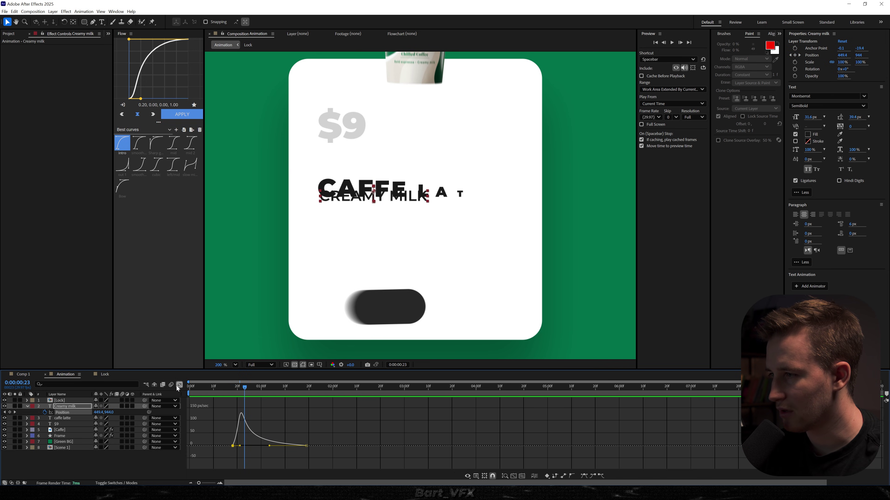
{"action": "left_click", "coordinate": [179, 385]}
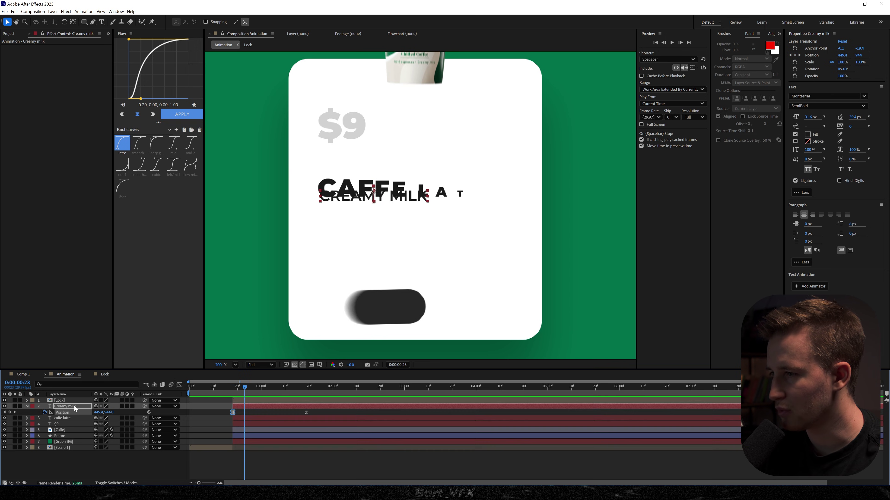
Keyframe the Creamy milk text's opacity from 0% to 100%, apply Easy Ease, shift both keyframes slightly past frame 18, and preview
{"action": "left_click", "coordinate": [258, 387]}
{"action": "key", "text": "alt+shift+t"}
{"action": "left_click_drag", "start_coordinate": [258, 386], "coordinate": [237, 390]}
{"action": "left_click_drag", "start_coordinate": [98, 419], "coordinate": [88, 419]}
{"action": "mouse_move", "coordinate": [265, 414]}
{"action": "left_mouse_down"}
{"action": "mouse_move", "coordinate": [228, 422]}
{"action": "mouse_move", "coordinate": [279, 418]}
{"action": "left_mouse_up"}
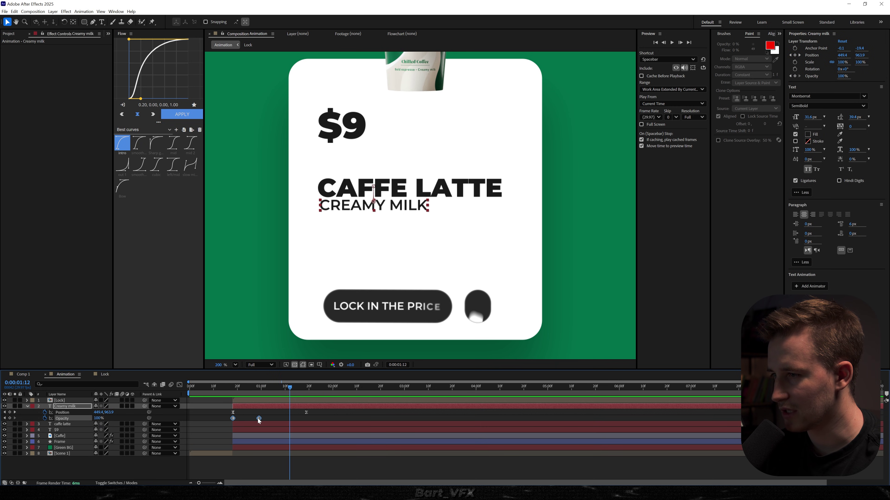
{"action": "key", "text": "F9"}
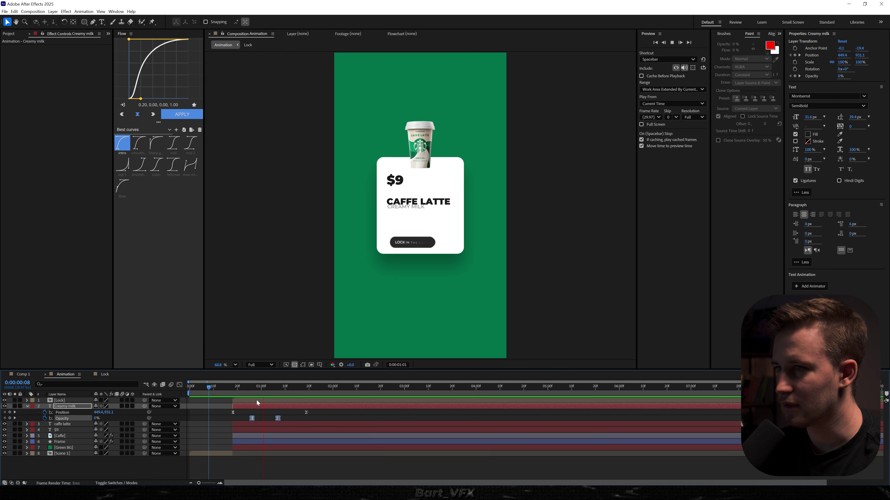
{"action": "key", "text": "space"}
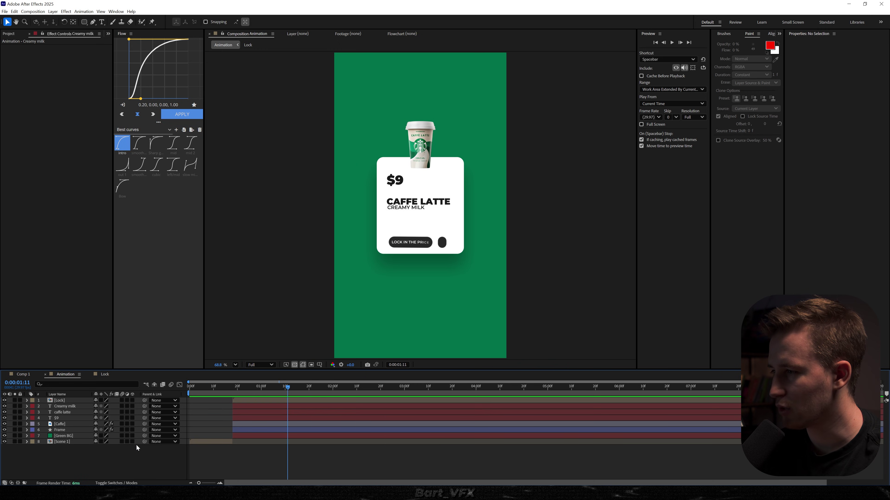
Create a null object named Controller and parent the six layers from Lock through Frame to it
{"action": "right_click", "coordinate": [70, 456]}
{"action": "mouse_move", "coordinate": [106, 380]}
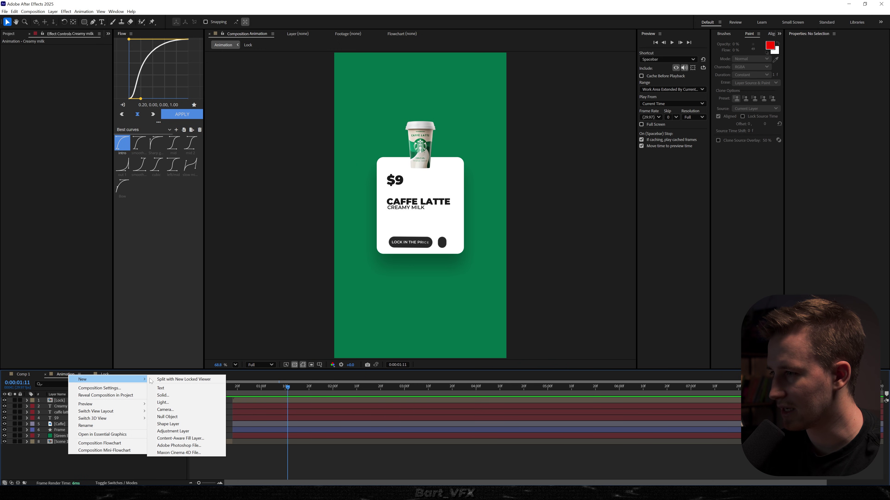
{"action": "left_click", "coordinate": [169, 416]}
{"action": "key", "text": "Return"}
{"action": "type", "text": "Controller"}
{"action": "left_click", "coordinate": [61, 406]}
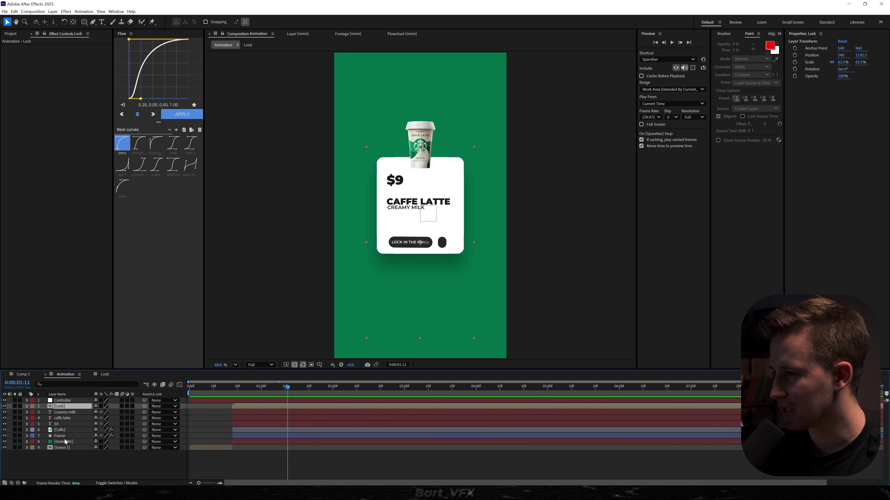
{"action": "left_click", "coordinate": [64, 438], "text": "shift"}
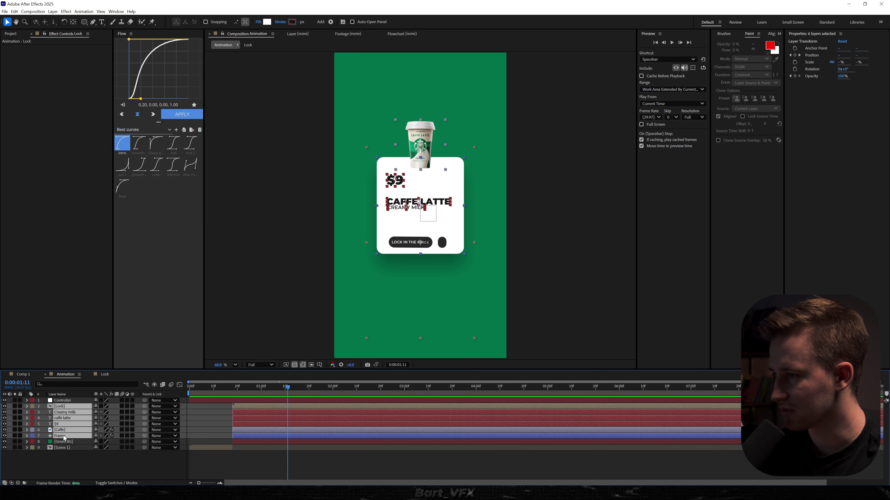
{"action": "left_click_drag", "start_coordinate": [144, 436], "coordinate": [66, 402]}
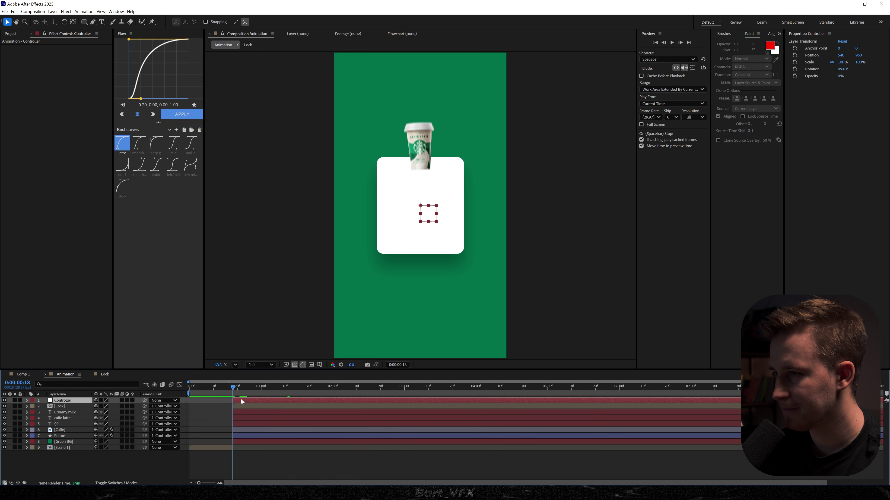
Keyframe the Controller's current position and scale at 0:00:02:07, and start it lower and larger at frame 18
{"action": "left_click_drag", "start_coordinate": [242, 387], "coordinate": [349, 387]}
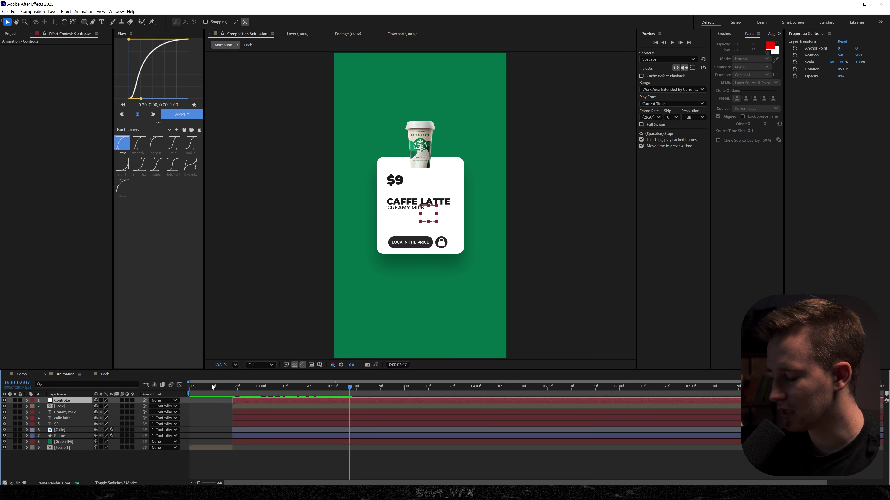
{"action": "key", "text": "alt+shift+p"}
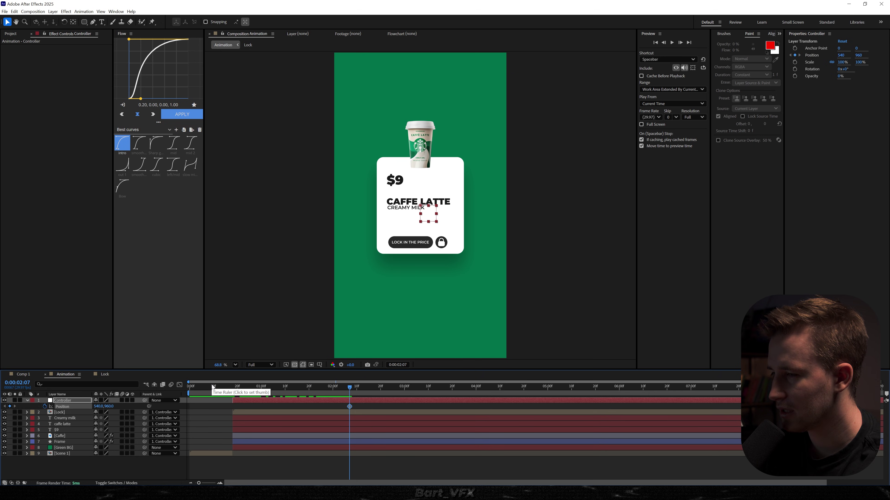
{"action": "key", "text": "alt+shift+s"}
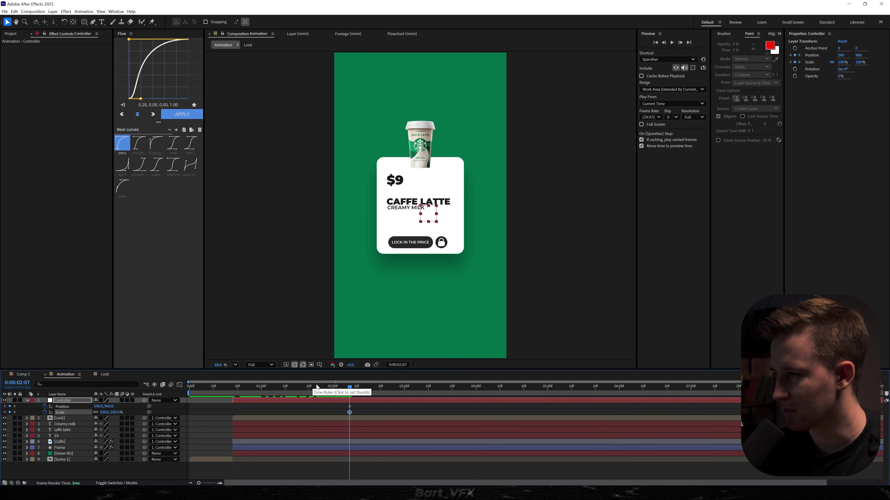
{"action": "left_click_drag", "start_coordinate": [321, 389], "coordinate": [234, 393]}
{"action": "left_click_drag", "start_coordinate": [106, 413], "coordinate": [195, 415]}
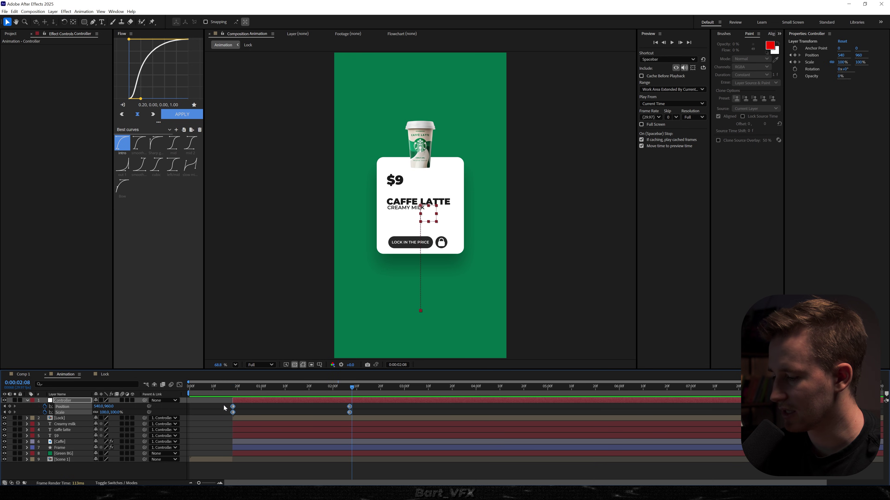
Lengthen the Controller's last position and scale eases to about half the span, shorten the first, preview, and move the end keyframes earlier
{"action": "left_click", "coordinate": [180, 385]}
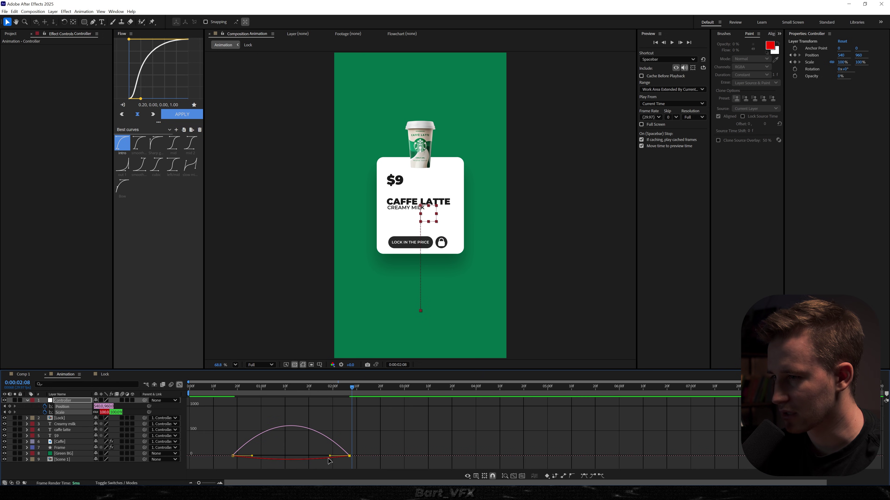
{"action": "left_click_drag", "start_coordinate": [330, 456], "coordinate": [280, 456]}
{"action": "left_click_drag", "start_coordinate": [264, 447], "coordinate": [212, 461]}
{"action": "left_click_drag", "start_coordinate": [252, 456], "coordinate": [238, 456]}
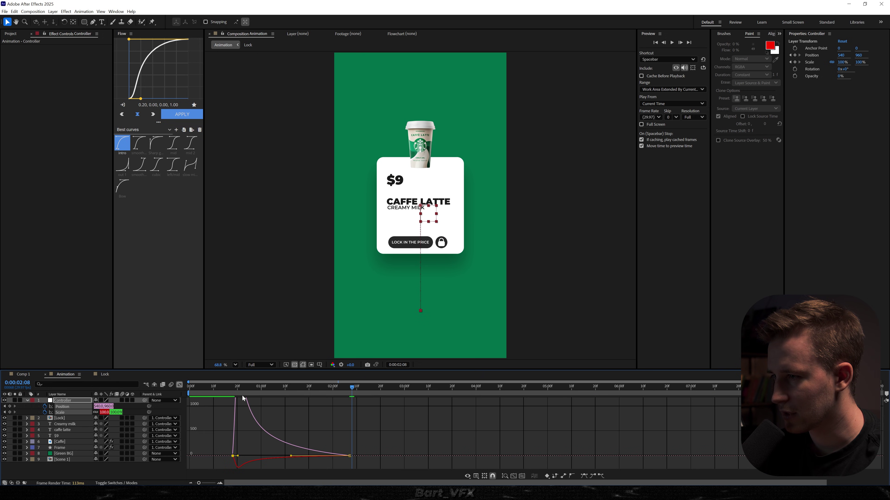
{"action": "key", "text": "space"}
{"action": "key", "text": "space"}
{"action": "left_click_drag", "start_coordinate": [349, 456], "coordinate": [328, 457]}
{"action": "mouse_move", "coordinate": [279, 389]}
{"action": "left_mouse_down"}
{"action": "mouse_move", "coordinate": [201, 389]}
{"action": "mouse_move", "coordinate": [277, 390]}
{"action": "left_mouse_up"}
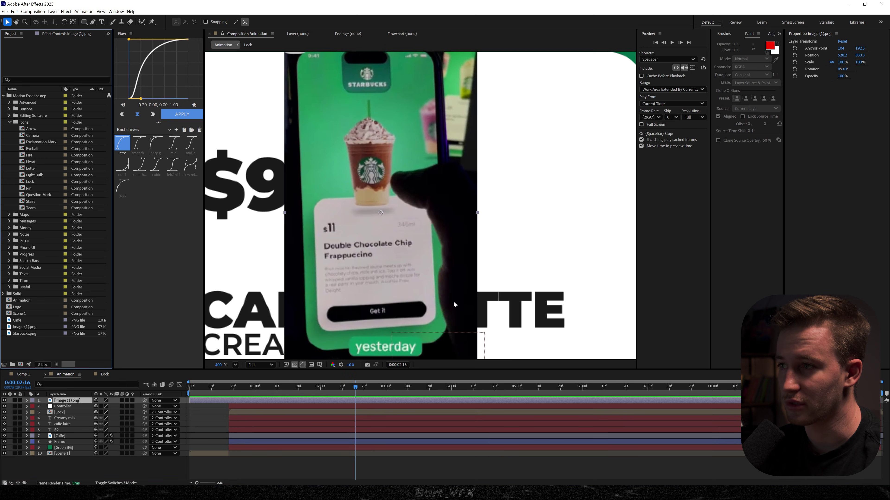
Examine the shadow beneath the cup in the phone reference image, and delete the image (1).png layer
{"action": "scroll", "coordinate": [367, 251], "scroll_direction": "up", "scroll_amount": 5}
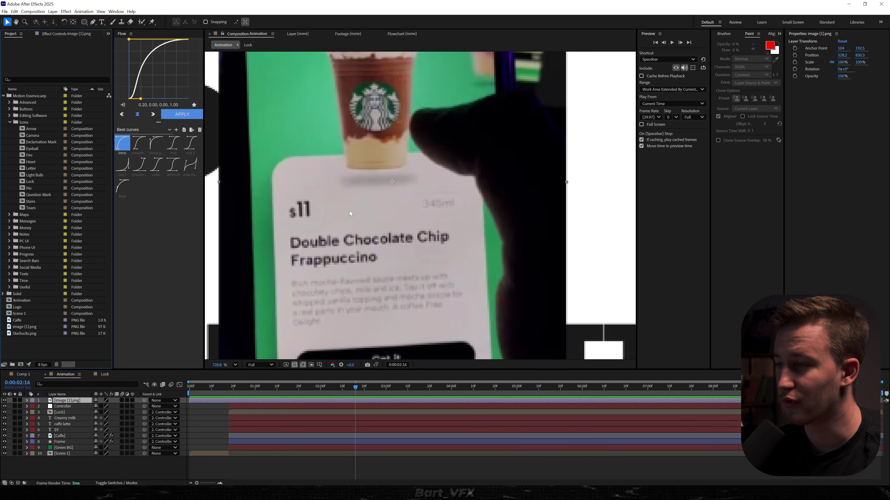
{"action": "right_click", "coordinate": [411, 156]}
{"action": "left_click", "coordinate": [410, 159]}
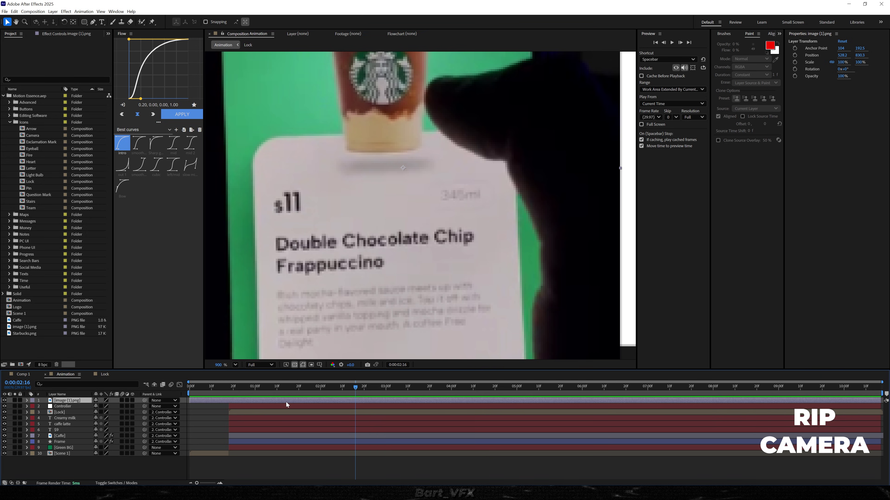
{"action": "key", "text": "Delete"}
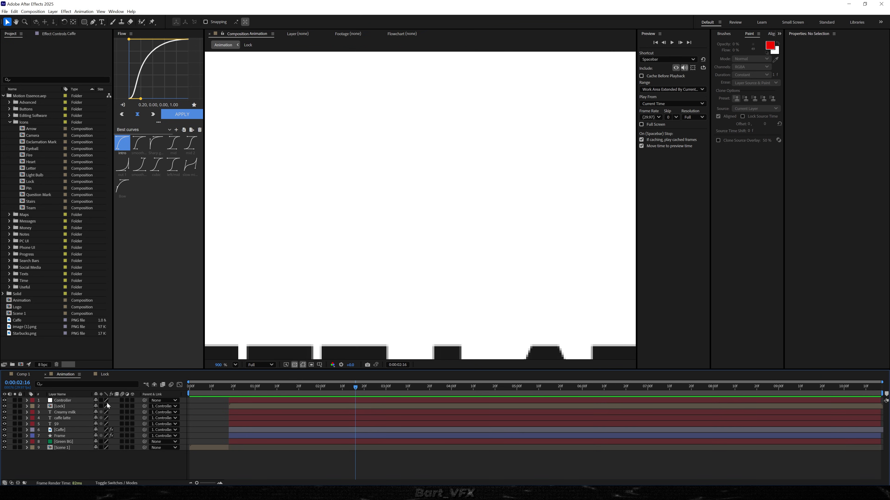
Duplicate the Caffe cup layer and apply a Drop Shadow effect to the lower copy
{"action": "key", "text": "shift+slash"}
{"action": "scroll", "coordinate": [408, 137], "scroll_direction": "up", "scroll_amount": 6}
{"action": "left_click", "coordinate": [431, 178]}
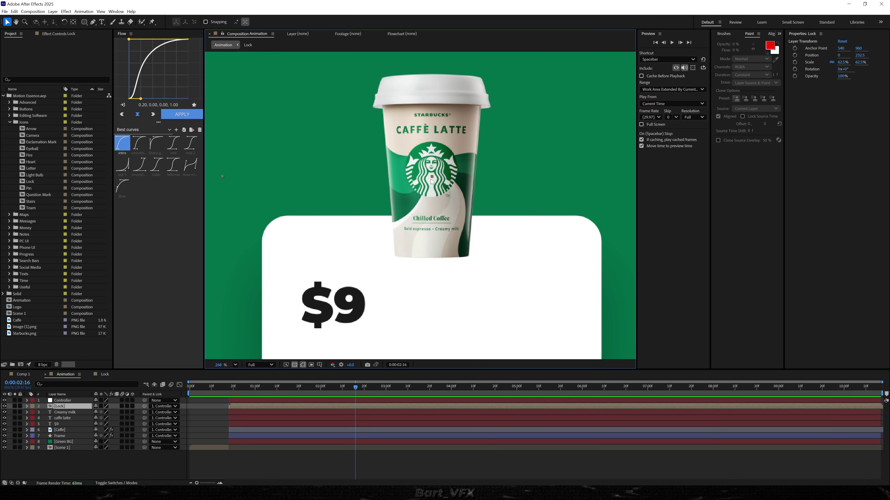
{"action": "left_click", "coordinate": [65, 430]}
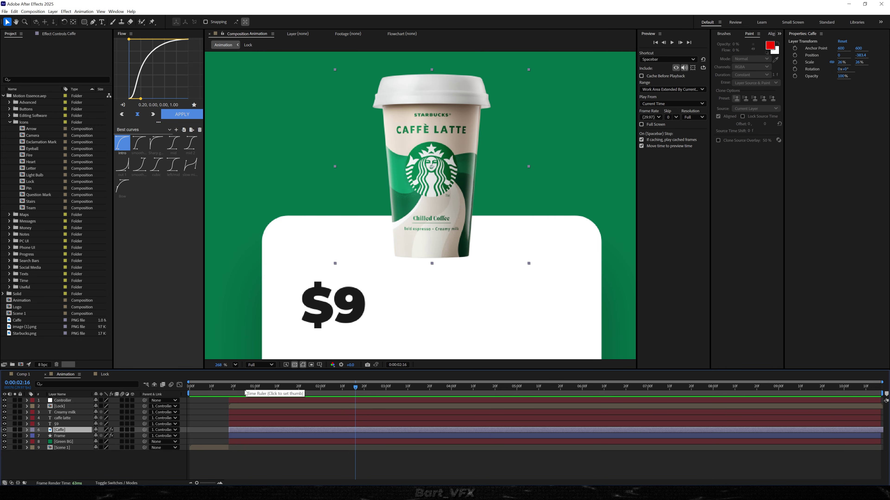
{"action": "key", "text": "ctrl+d"}
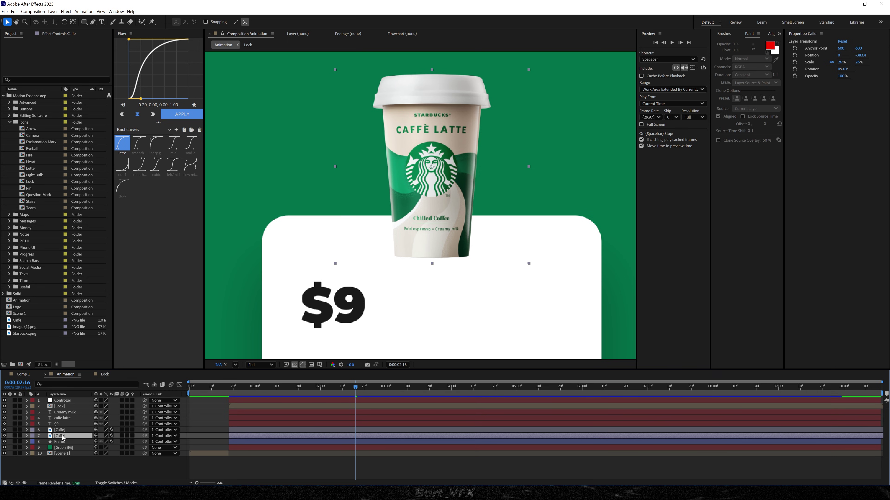
{"action": "key", "text": "ctrl+space"}
{"action": "type", "text": "drop"}
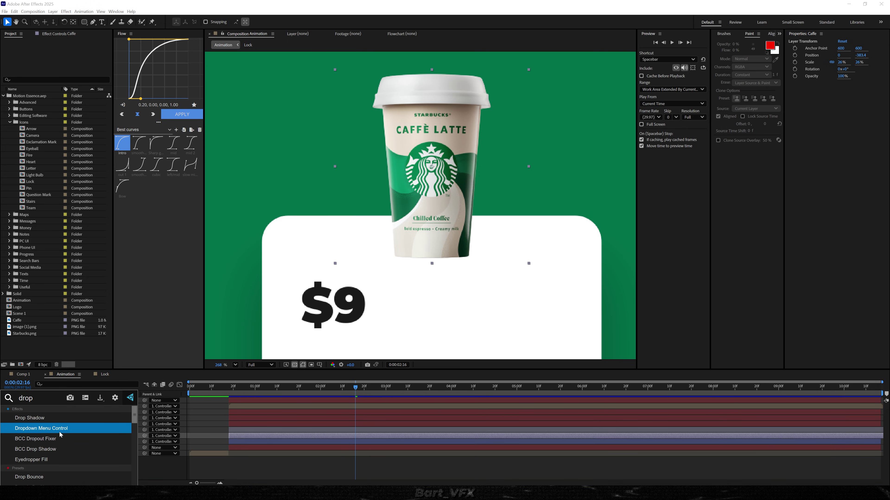
{"action": "key", "text": "Return"}
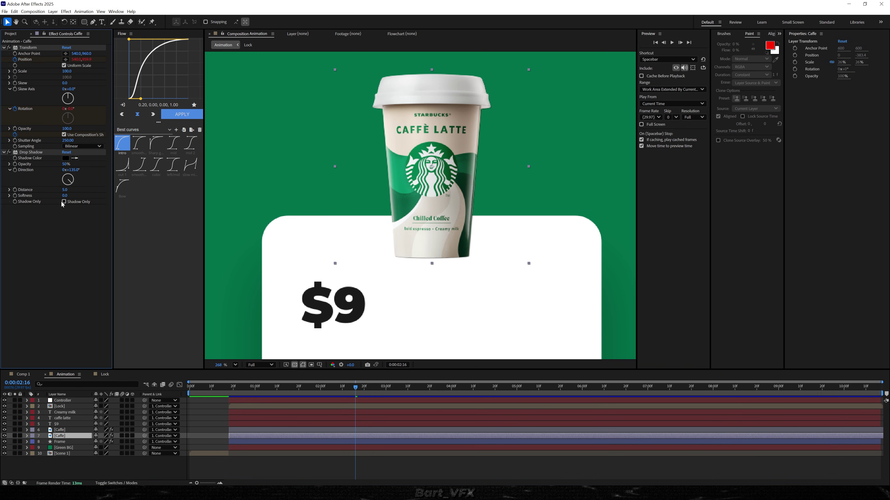
Set the lower Caffe copy's drop shadow to Shadow Only with direction 180°, distance about 106 and softness about 312
{"action": "left_click", "coordinate": [64, 201]}
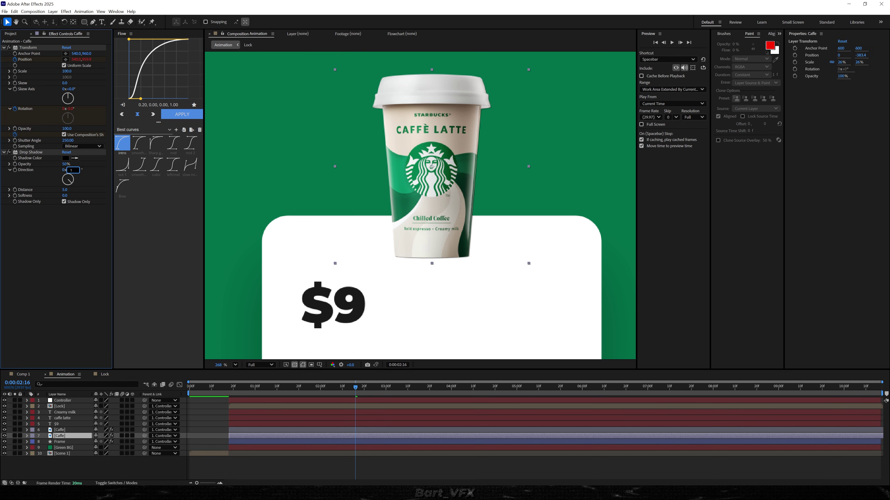
{"action": "key", "text": "Return"}
{"action": "left_click_drag", "start_coordinate": [64, 190], "coordinate": [167, 195]}
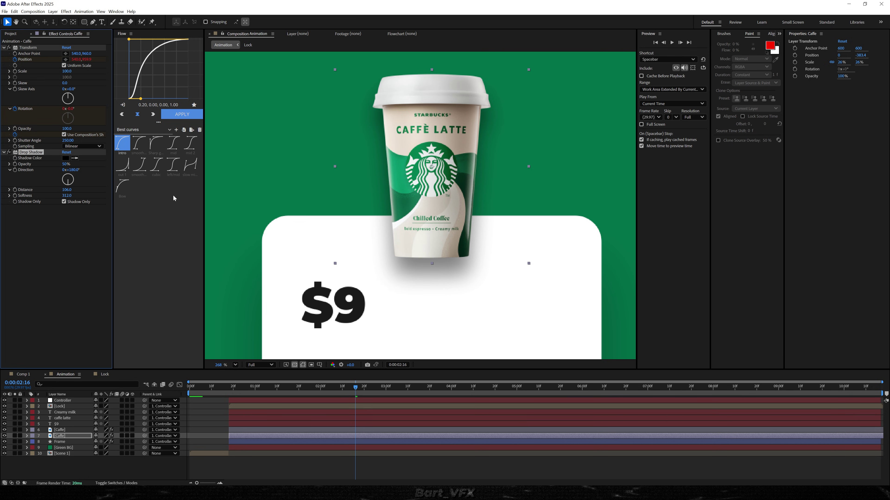
{"action": "scroll", "coordinate": [494, 126], "scroll_direction": "up", "scroll_amount": 2}
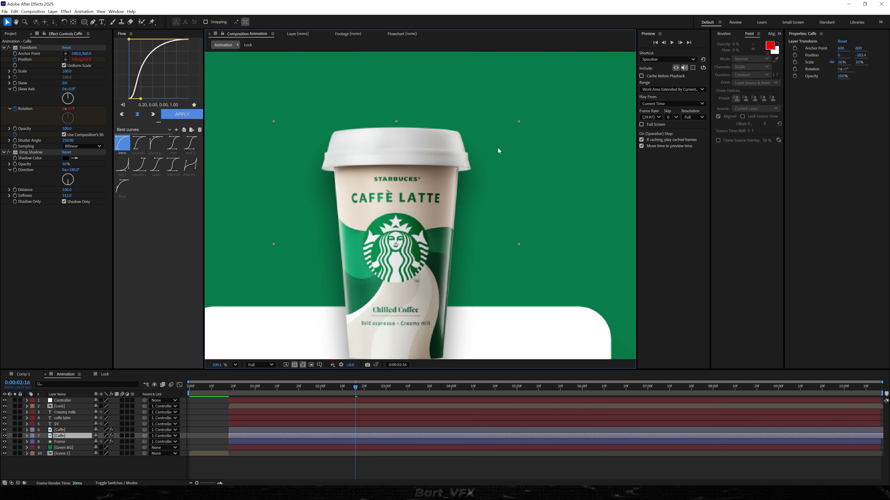
{"action": "left_click_drag", "start_coordinate": [469, 208], "coordinate": [551, 126]}
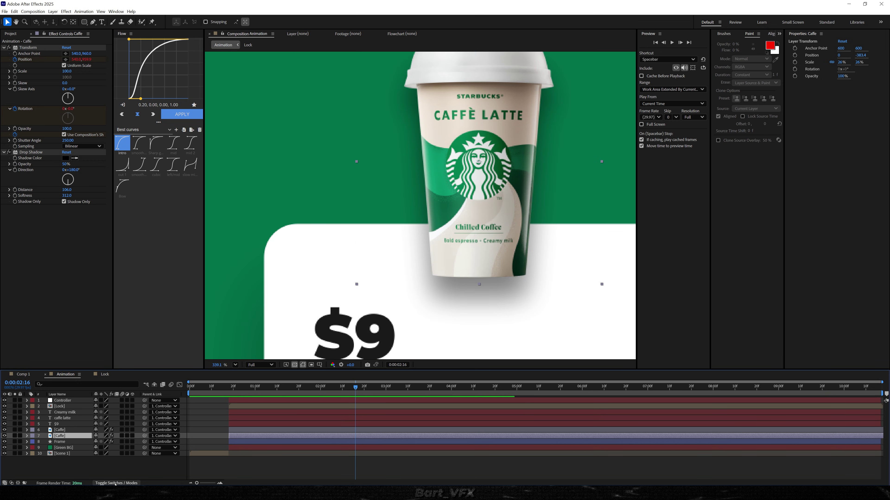
Use the Frame layer as the track matte for the Caffe shadow copy, and make the Frame layer visible again
{"action": "left_click", "coordinate": [124, 483]}
{"action": "left_click", "coordinate": [143, 437]}
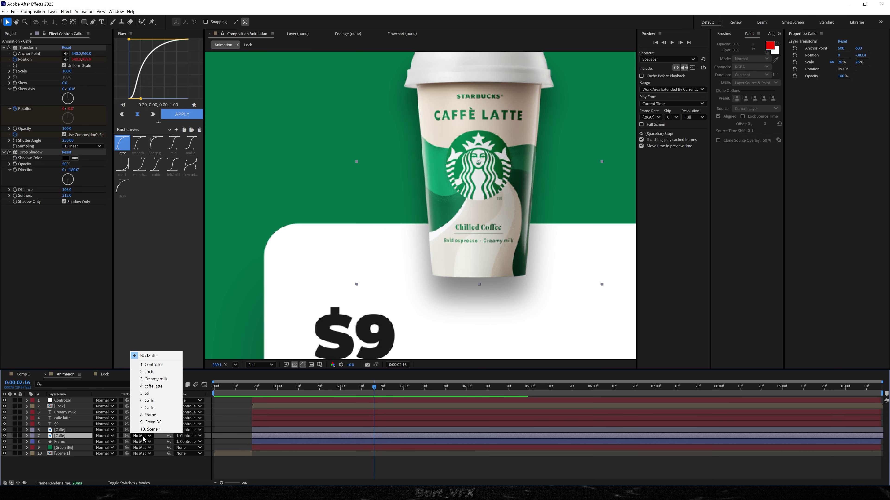
{"action": "left_click", "coordinate": [155, 415]}
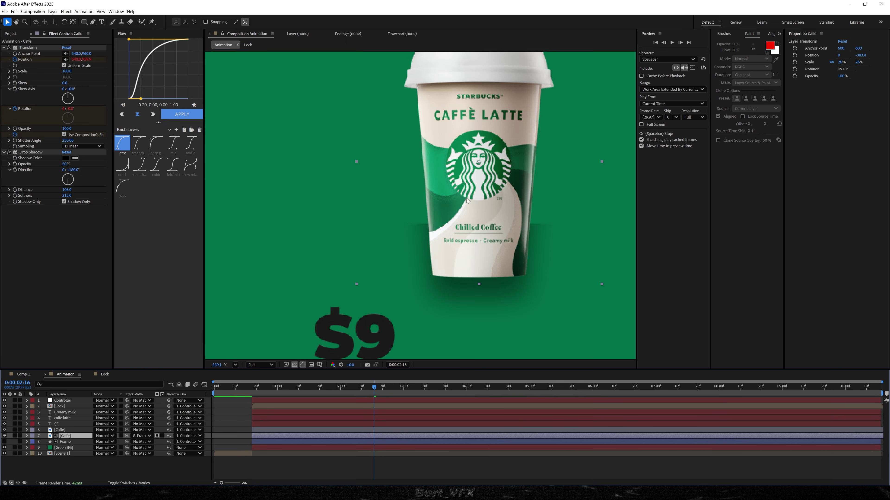
{"action": "scroll", "coordinate": [439, 217], "scroll_direction": "up", "scroll_amount": 5}
{"action": "left_click_drag", "start_coordinate": [393, 244], "coordinate": [398, 189]}
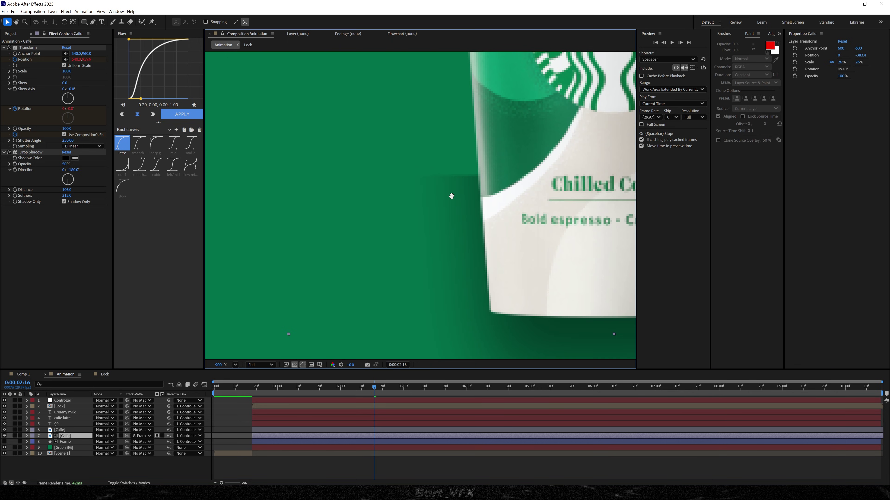
{"action": "left_click_drag", "start_coordinate": [629, 237], "coordinate": [518, 234]}
{"action": "scroll", "coordinate": [338, 257], "scroll_direction": "down", "scroll_amount": 2}
{"action": "left_click_drag", "start_coordinate": [313, 279], "coordinate": [396, 264]}
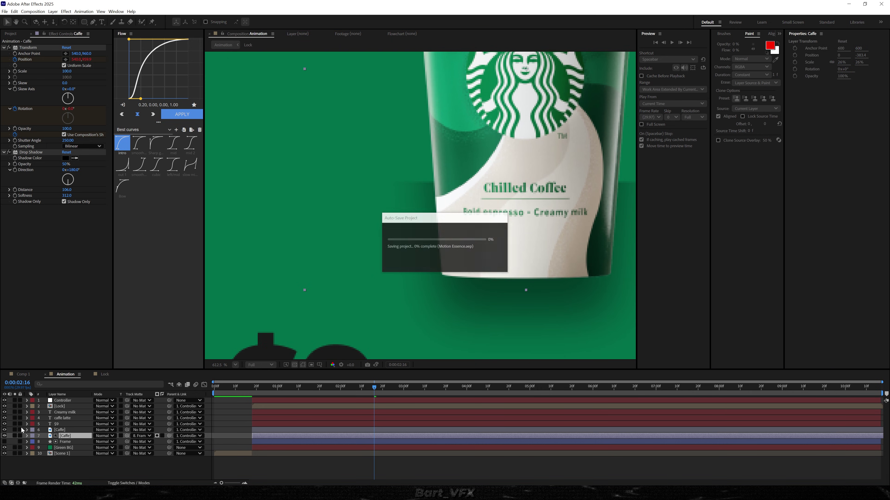
{"action": "left_click", "coordinate": [4, 442]}
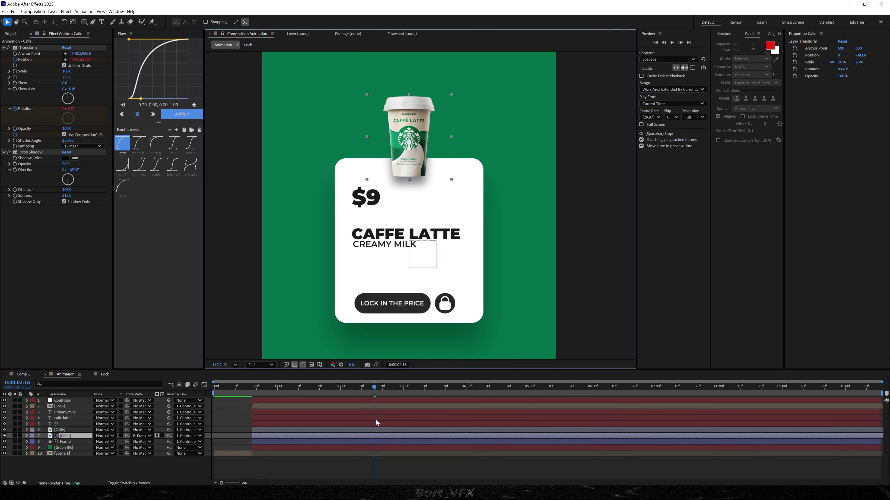
Apply a Drop Shadow effect to the Lock layer with distance 0 and softness about 125
{"action": "left_click", "coordinate": [400, 461]}
{"action": "left_click_drag", "start_coordinate": [336, 385], "coordinate": [366, 385]}
{"action": "scroll", "coordinate": [409, 271], "scroll_direction": "up", "scroll_amount": 3}
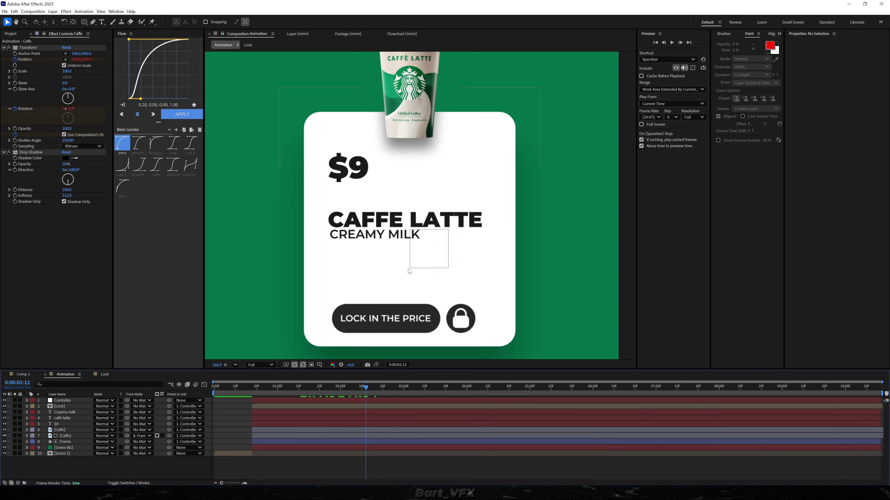
{"action": "scroll", "coordinate": [410, 271], "scroll_direction": "up", "scroll_amount": 3}
{"action": "left_click", "coordinate": [365, 243]}
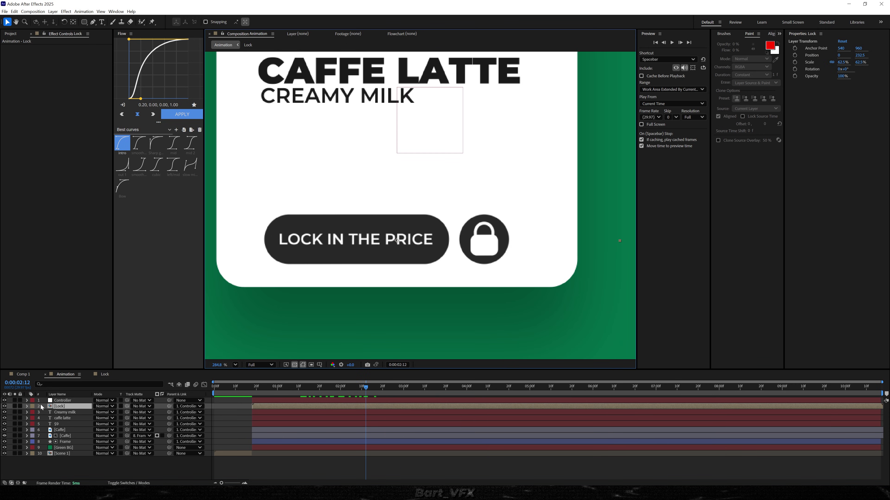
{"action": "key", "text": "ctrl+space"}
{"action": "type", "text": "drop"}
{"action": "key", "text": "Return"}
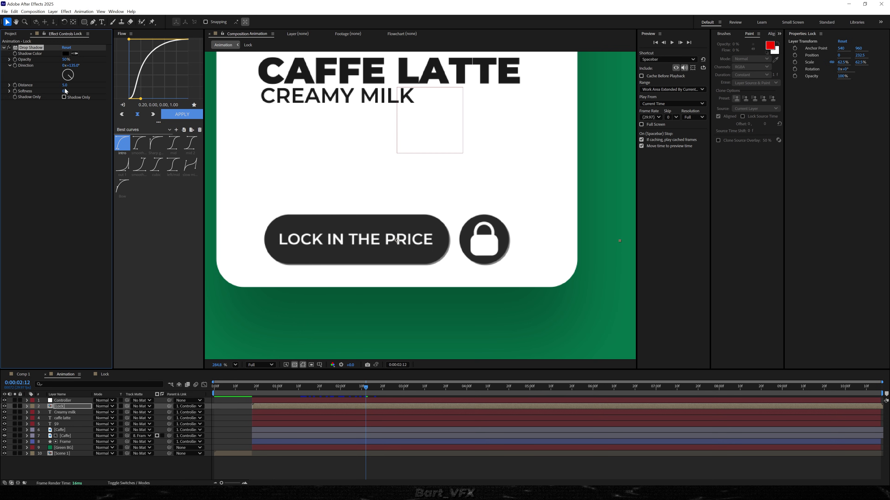
{"action": "left_click_drag", "start_coordinate": [64, 84], "coordinate": [107, 91]}
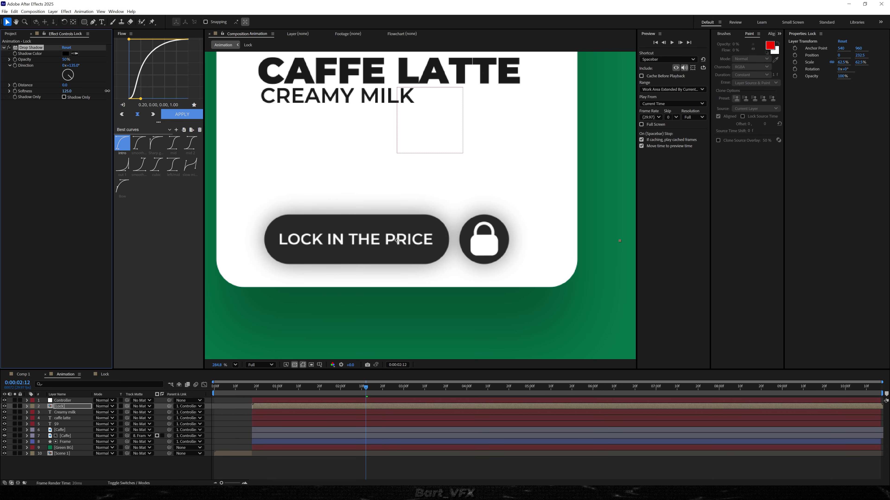
Set the Lock layer's drop shadow to 72% opacity and softness 122, and preview the animation from near its start
{"action": "left_click_drag", "start_coordinate": [66, 60], "coordinate": [84, 60]}
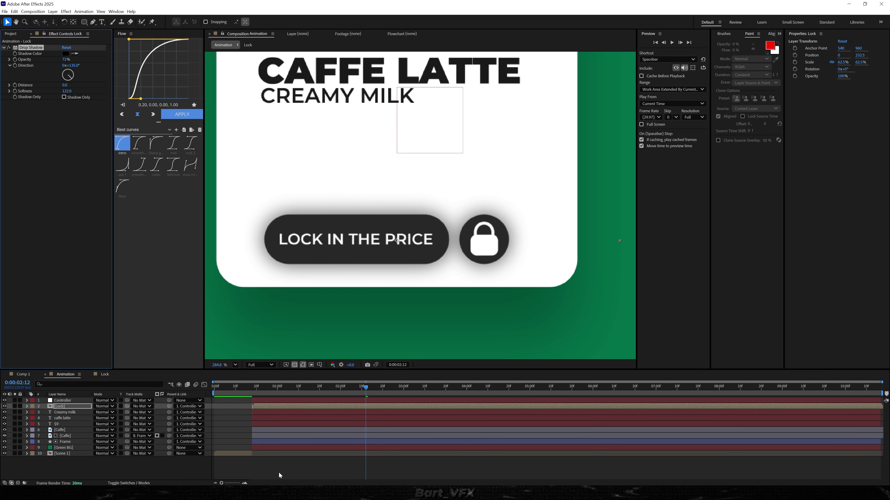
{"action": "left_click", "coordinate": [268, 460]}
{"action": "left_click", "coordinate": [241, 390]}
{"action": "left_click_drag", "start_coordinate": [242, 390], "coordinate": [234, 390]}
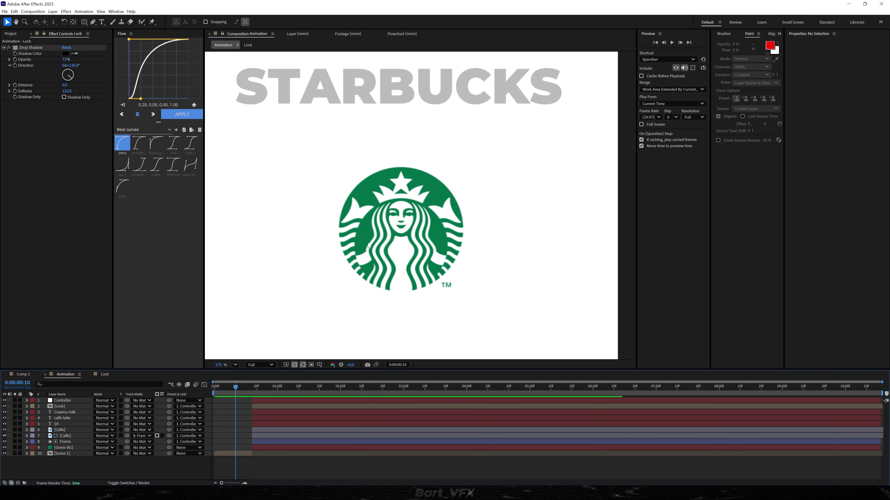
{"action": "key", "text": "space"}
Set the Controller's starting keyframes to scale about 236.4% and position 540, 1829, and preview the entrance from the beginning
{"action": "left_click_drag", "start_coordinate": [244, 392], "coordinate": [254, 392]}
{"action": "left_click", "coordinate": [493, 195]}
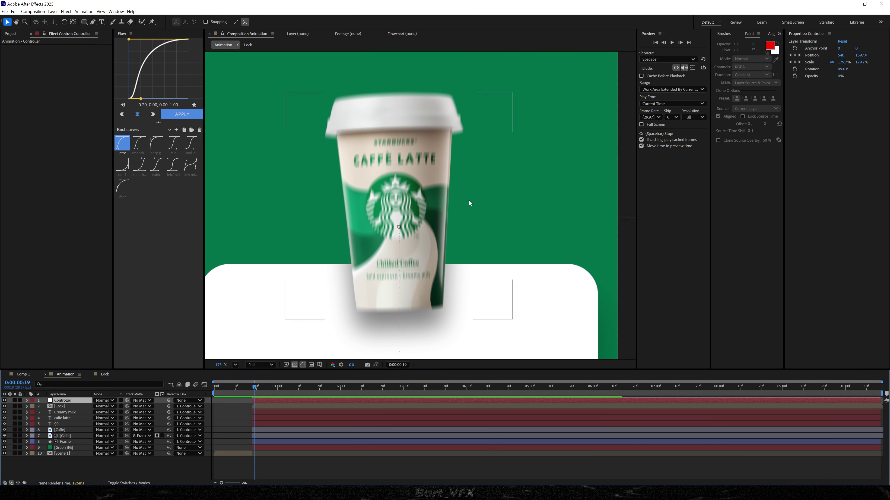
{"action": "key", "text": "u"}
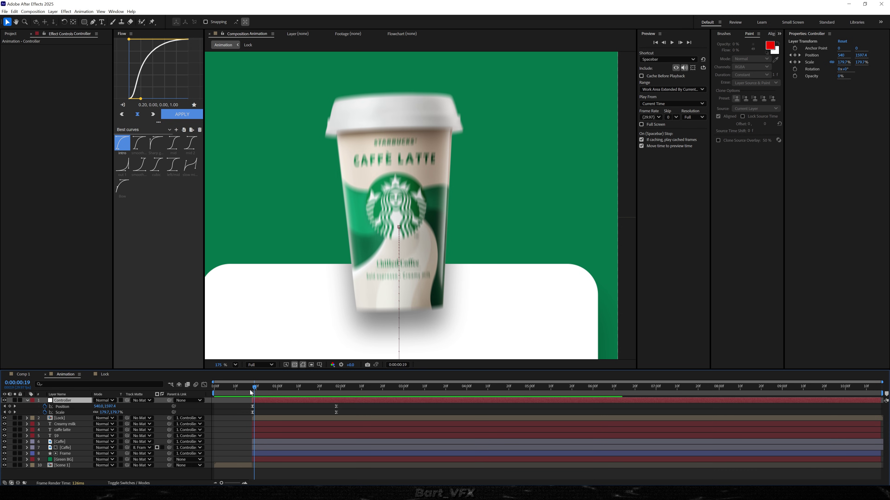
{"action": "left_click", "coordinate": [253, 387]}
{"action": "left_click_drag", "start_coordinate": [105, 412], "coordinate": [173, 411]}
{"action": "left_click_drag", "start_coordinate": [254, 389], "coordinate": [251, 389]}
{"action": "left_click_drag", "start_coordinate": [114, 410], "coordinate": [118, 406]}
{"action": "left_click", "coordinate": [214, 394]}
{"action": "key", "text": "space"}
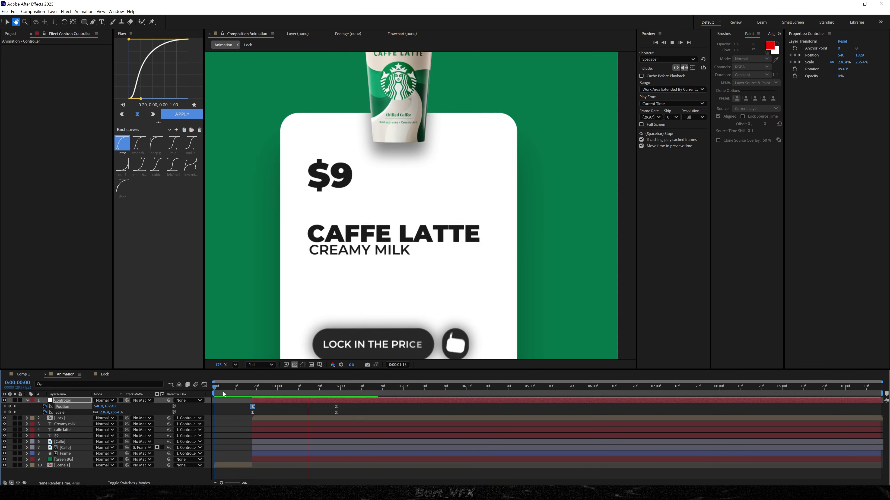
{"action": "key", "text": "space"}
{"action": "key", "text": "shift+slash"}
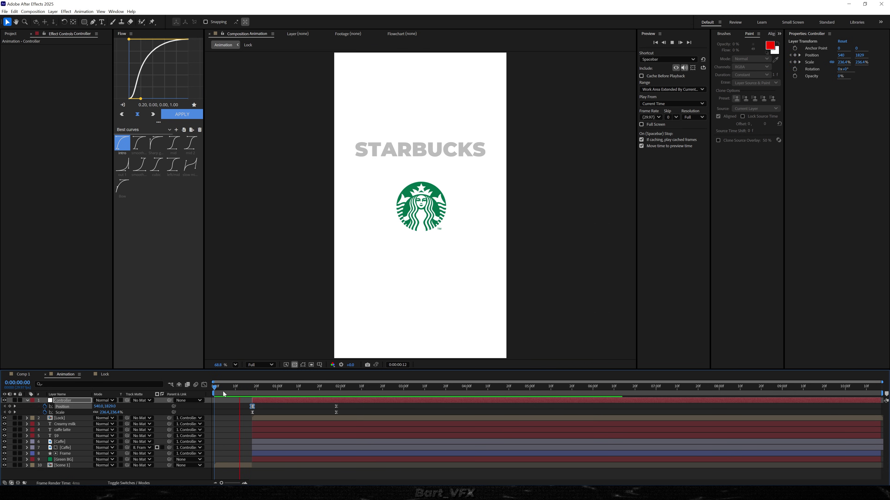
Adjust the easing at the start of the Controller's position and scale animation in the speed graph
{"action": "left_click", "coordinate": [348, 391]}
{"action": "left_click_drag", "start_coordinate": [318, 412], "coordinate": [219, 420]}
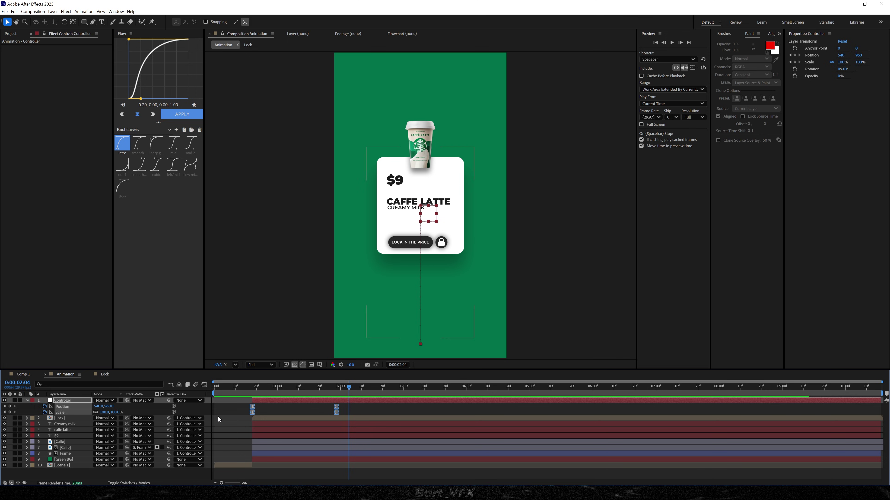
{"action": "left_click", "coordinate": [204, 384]}
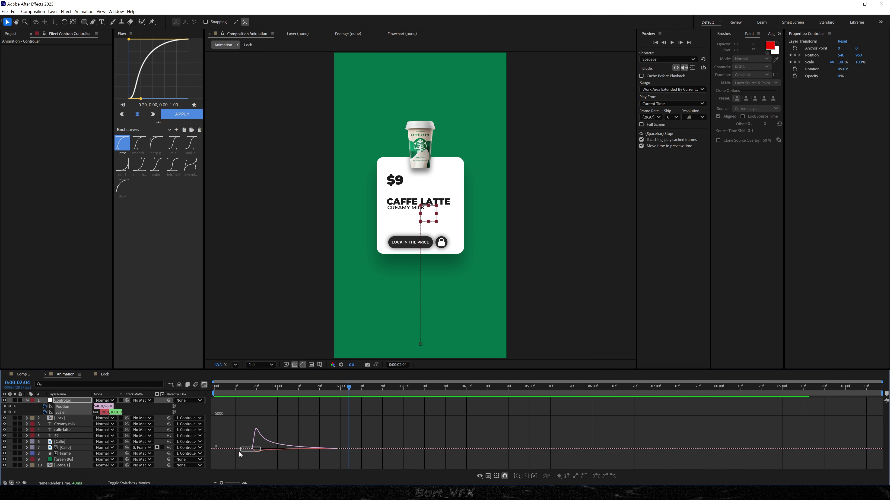
{"action": "left_click_drag", "start_coordinate": [257, 452], "coordinate": [254, 452]}
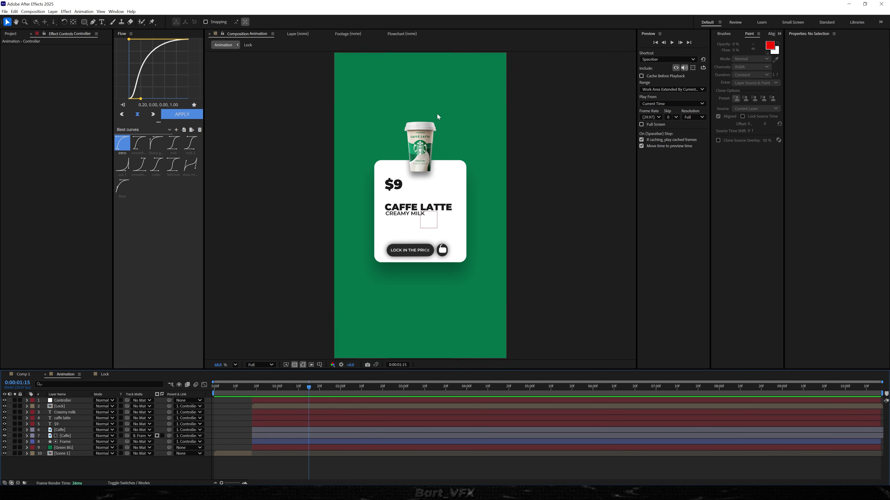
Add the expression wiggle(1,12) to the Controller layer's position and preview the floating motion
{"action": "left_click", "coordinate": [65, 400]}
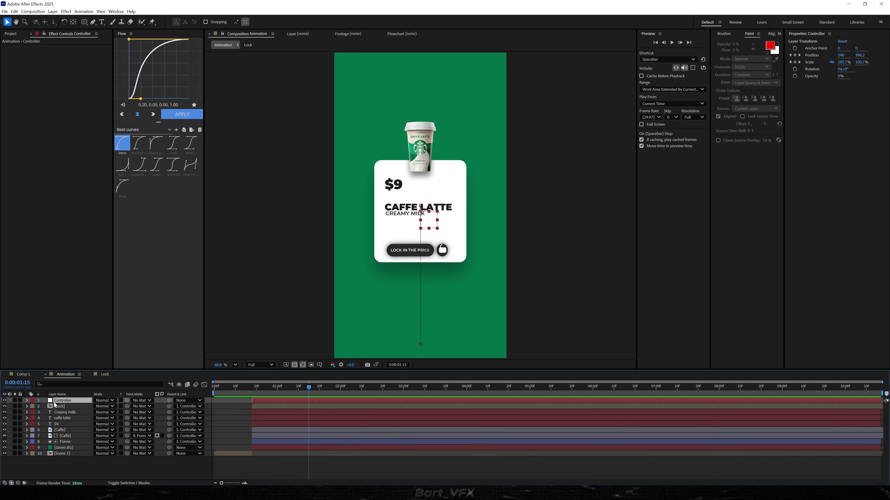
{"action": "key", "text": "p"}
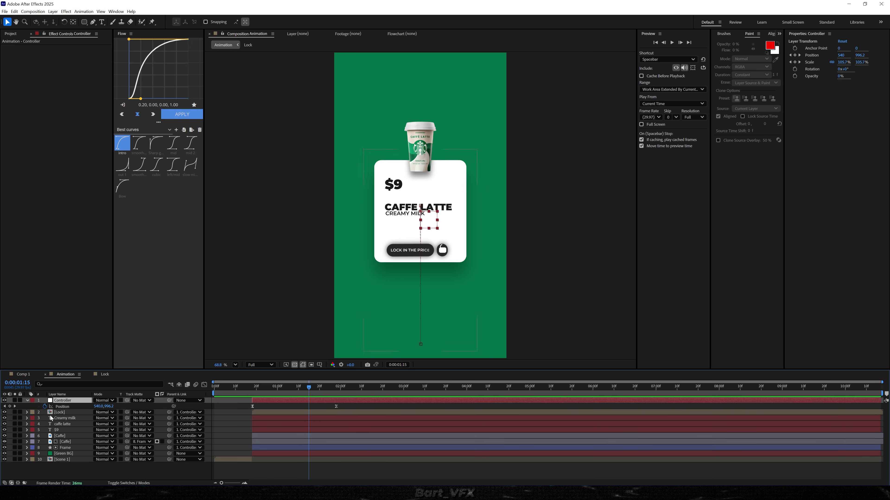
{"action": "left_click", "coordinate": [44, 406], "text": "alt"}
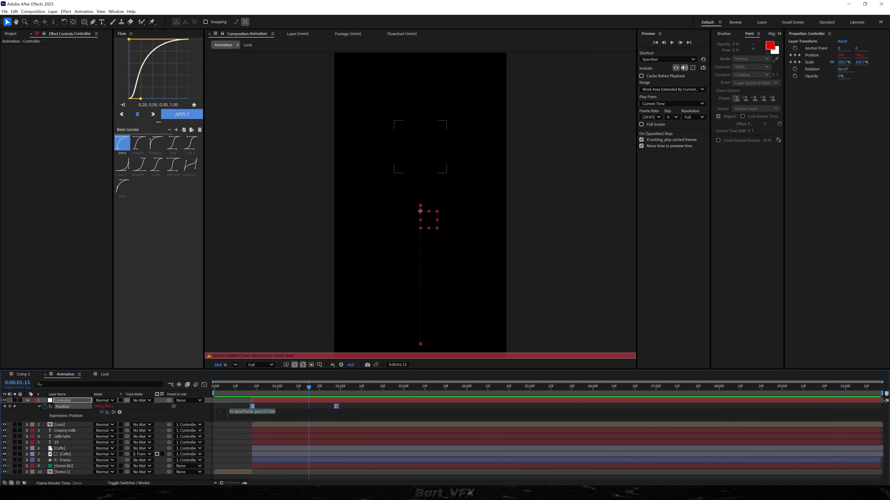
{"action": "type", "text": "wiggle()1,12"}
{"action": "left_click", "coordinate": [227, 447]}
{"action": "key", "text": "space"}
{"action": "left_click", "coordinate": [231, 387]}
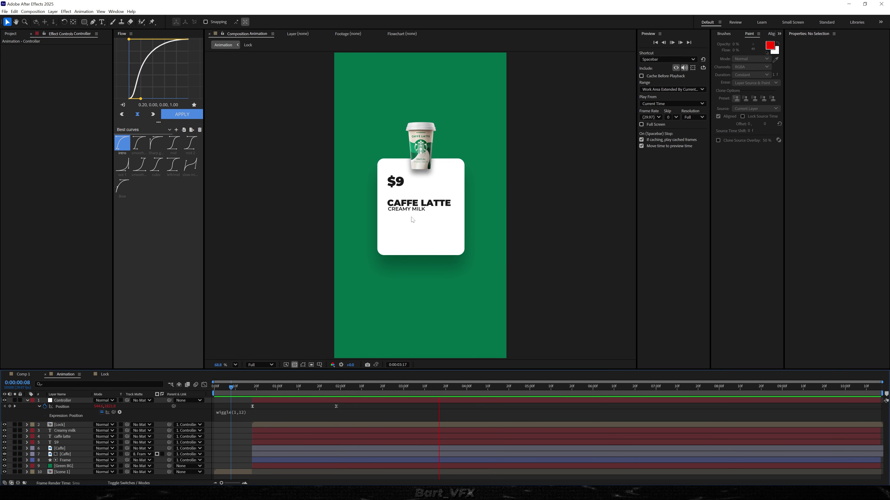
Open the Lock composition and show the Frame layer's opacity keyframes
{"action": "double_click", "coordinate": [369, 424]}
{"action": "left_click", "coordinate": [82, 418]}
{"action": "key", "text": "t"}
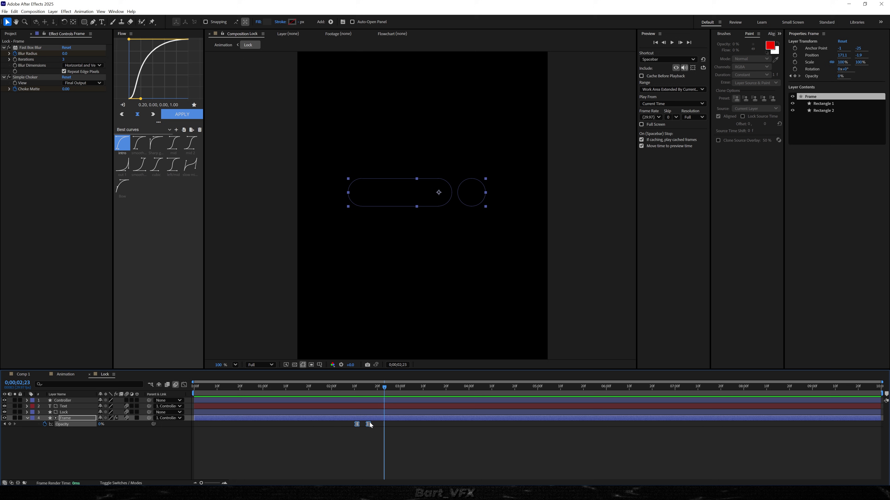
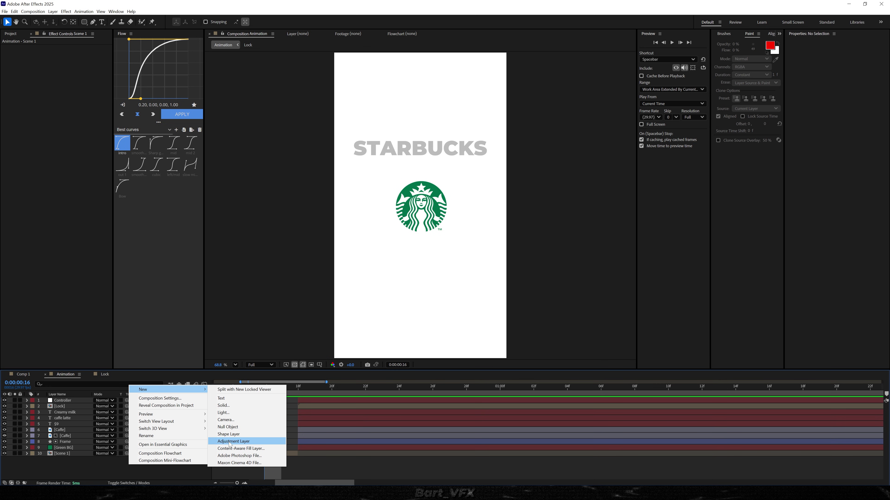
Trim the new adjustment layer to frames 16–20 around the scene change and apply the BCC Cross Glitch effect to it
{"action": "key", "text": "alt+["}
{"action": "mouse_move", "coordinate": [264, 389]}
{"action": "left_mouse_down"}
{"action": "mouse_move", "coordinate": [318, 391]}
{"action": "mouse_move", "coordinate": [263, 392]}
{"action": "left_mouse_up"}
{"action": "key", "text": "alt+]"}
{"action": "key", "text": "ctrl+space"}
{"action": "type", "text": "gl"}
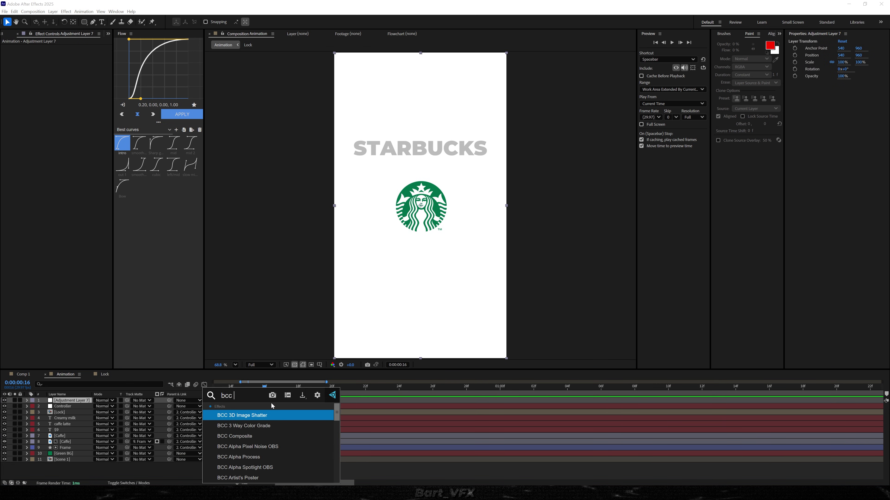
{"action": "type", "text": "itch"}
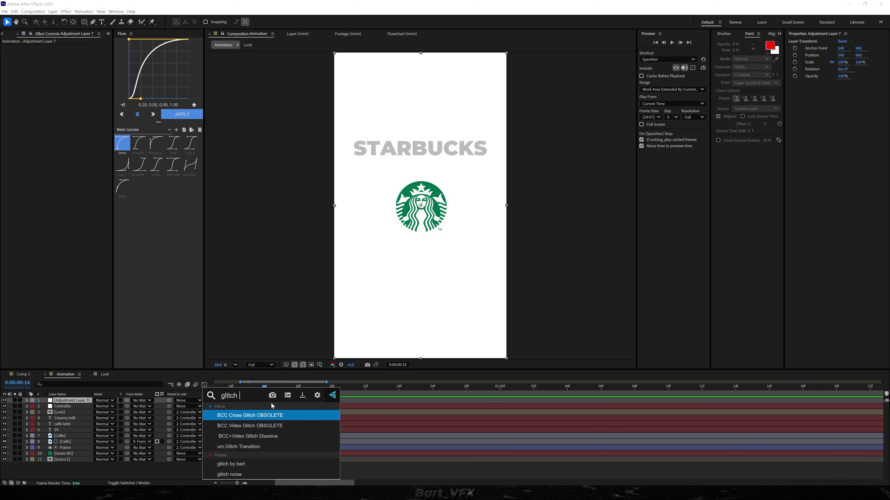
{"action": "key", "text": "Return"}
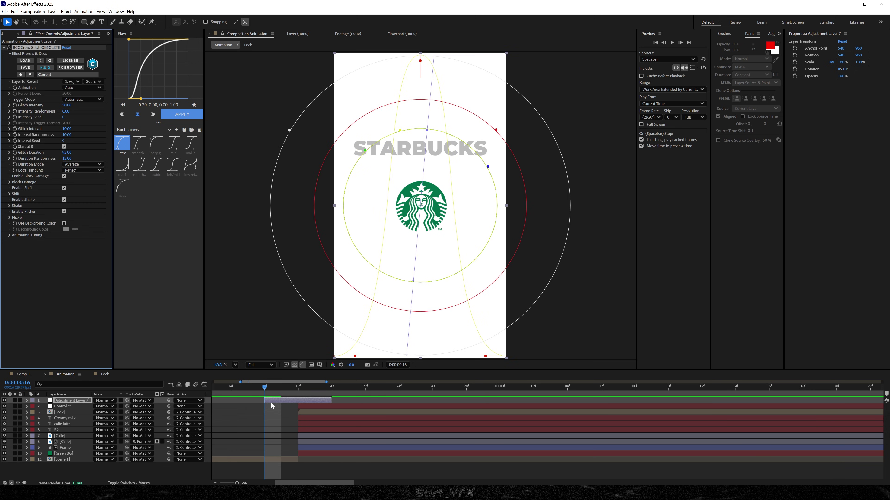
Preview the glitch transition between the Starbucks logo scene and the caffe latte scene
{"action": "key", "text": "space"}
{"action": "left_click_drag", "start_coordinate": [269, 389], "coordinate": [298, 391]}
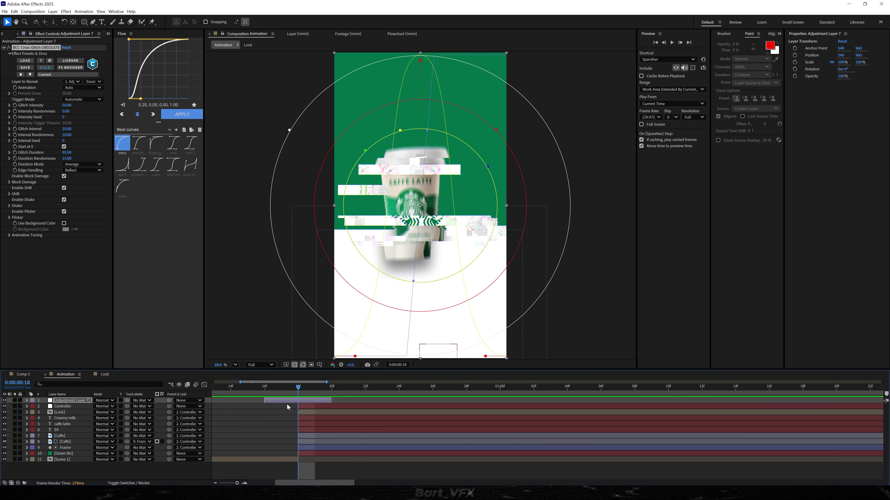
{"action": "key", "text": "y"}
{"action": "key", "text": "Page_Up"}
{"action": "key", "text": "Page_Up"}
{"action": "key", "text": "Page_Up"}
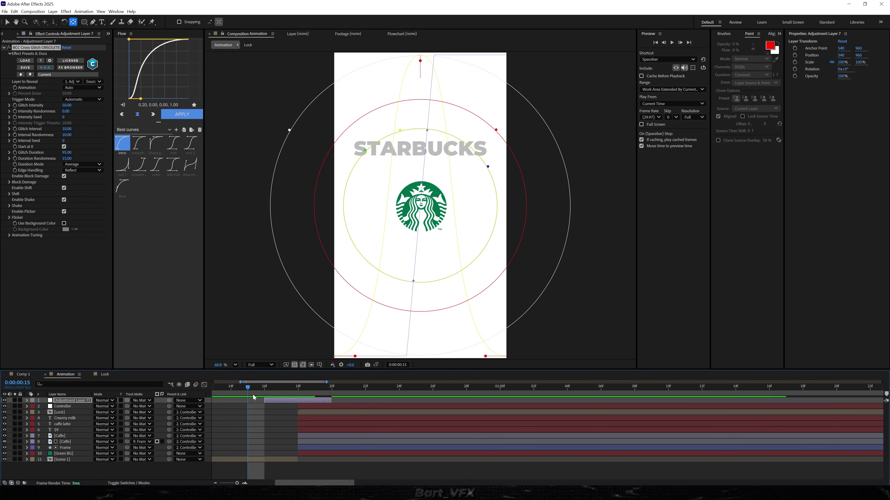
{"action": "left_click_drag", "start_coordinate": [314, 390], "coordinate": [258, 399]}
{"action": "key", "text": "Page_Up"}
{"action": "key", "text": "Page_Up"}
{"action": "key", "text": "Page_Up"}
{"action": "key", "text": "space"}
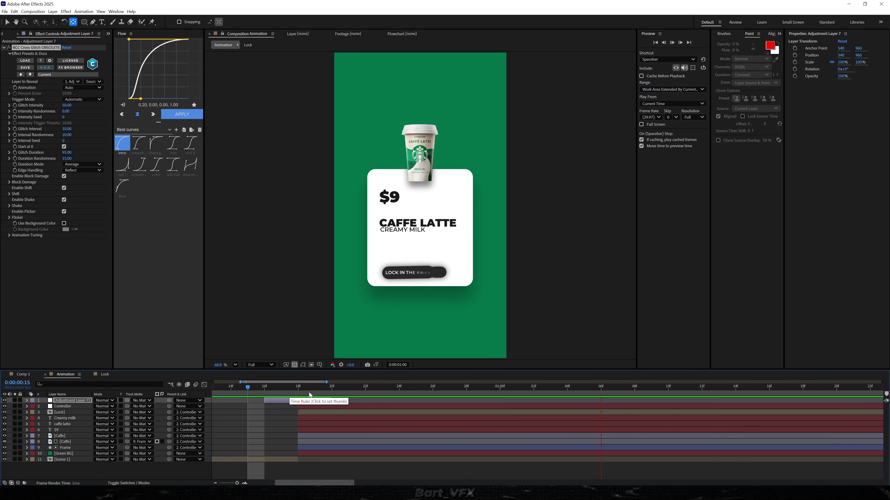
{"action": "left_click", "coordinate": [230, 387]}
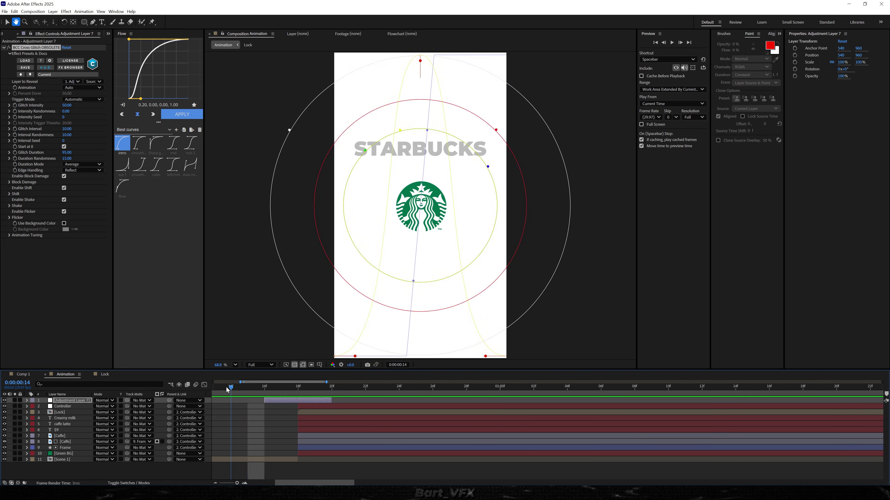
{"action": "key", "text": "space"}
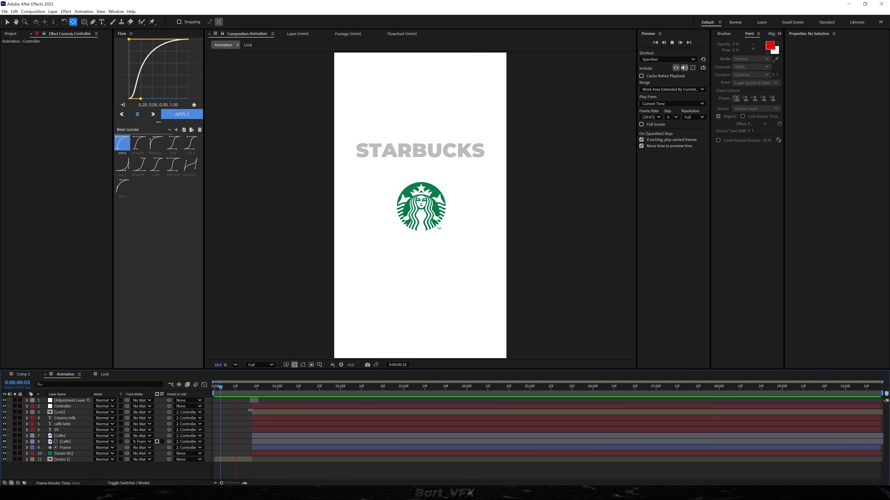
{"action": "key", "text": "space"}
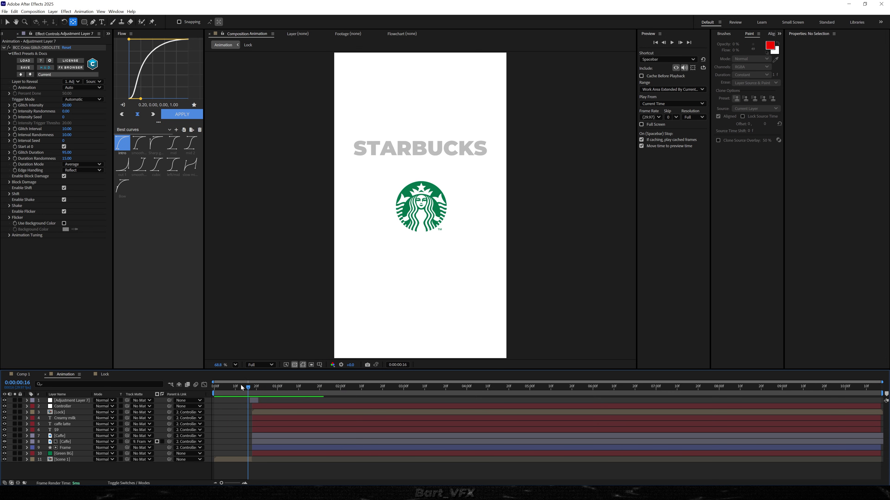
Add a second adjustment layer starting at frame 16 and apply Motion Tile to it
{"action": "left_click_drag", "start_coordinate": [241, 384], "coordinate": [264, 388]}
{"action": "scroll", "coordinate": [252, 400], "scroll_direction": "up", "scroll_amount": 2}
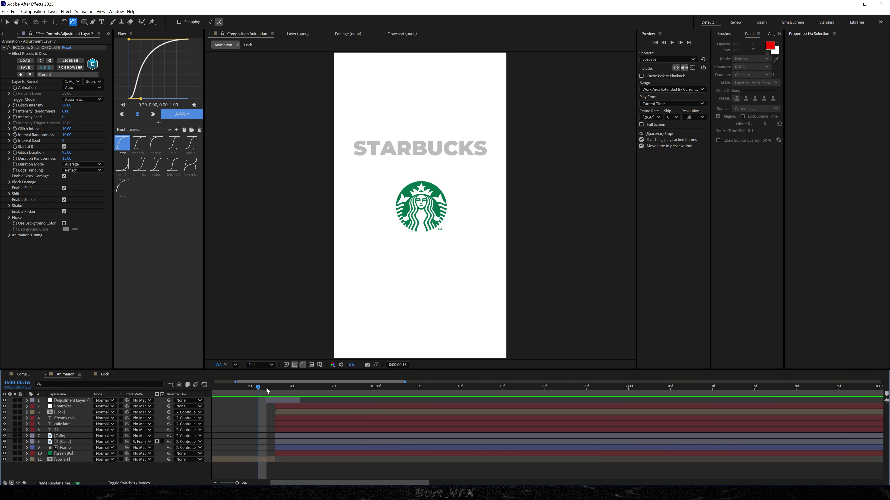
{"action": "key", "text": "ctrl+alt+y"}
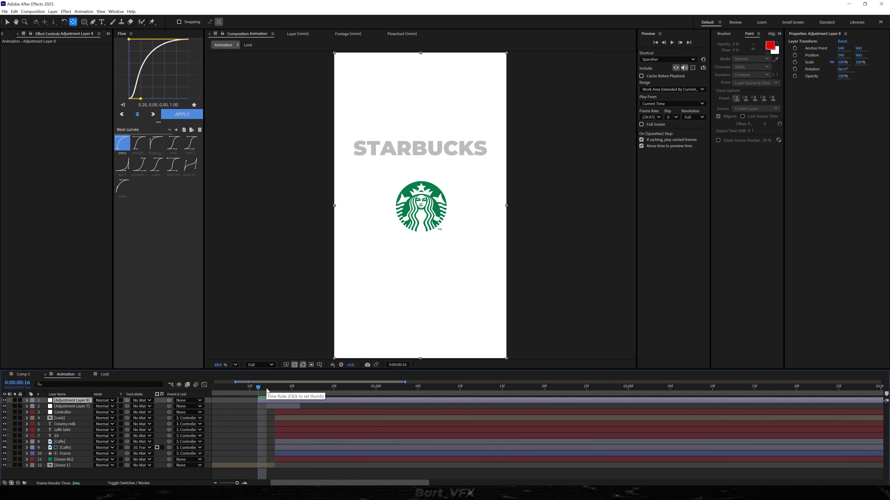
{"action": "key", "text": "ctrl+space"}
{"action": "type", "text": "motion t"}
{"action": "key", "text": "Return"}
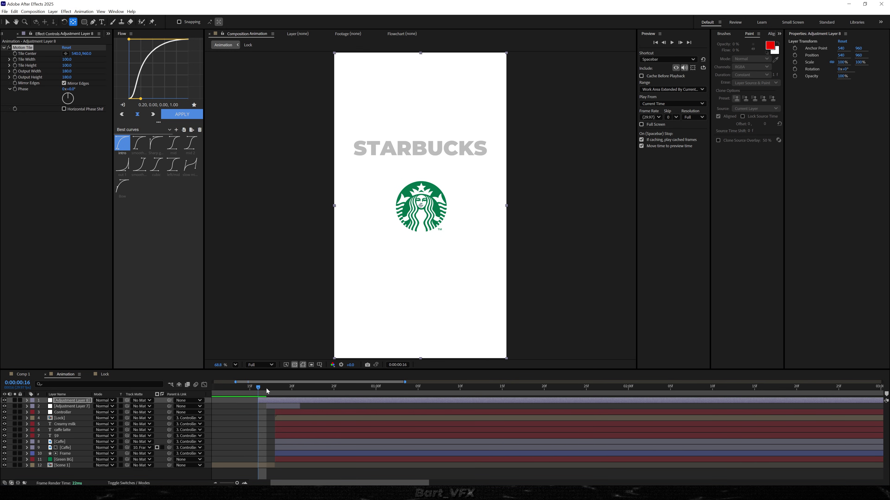
Apply the VHD 1.5 Strong Shock preset to the second adjustment layer
{"action": "key", "text": "v"}
{"action": "key", "text": "ctrl+space"}
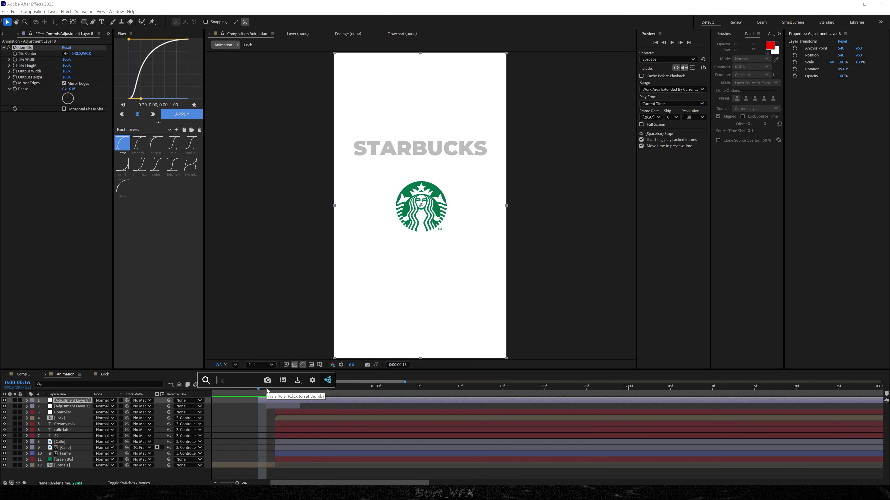
{"action": "type", "text": "vhd"}
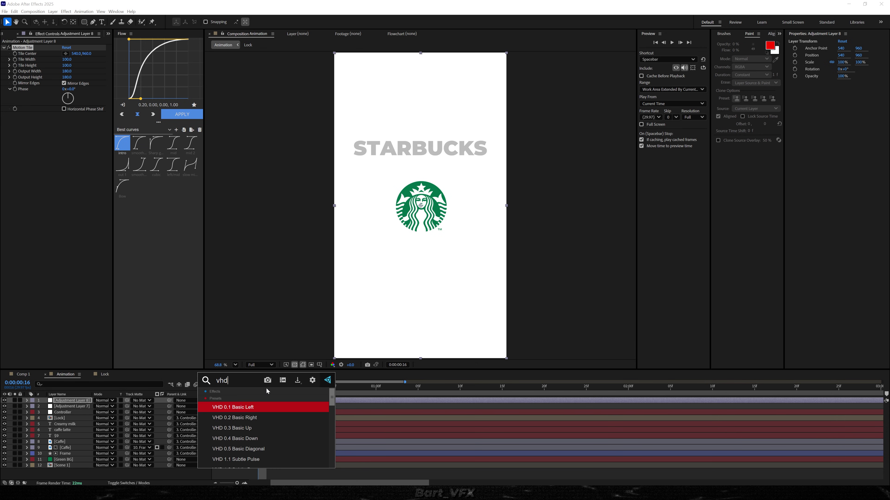
{"action": "key", "text": "Down"}
{"action": "key", "text": "Down"}
{"action": "key", "text": "Down"}
{"action": "key", "text": "Down"}
{"action": "key", "text": "Down"}
{"action": "key", "text": "Down"}
{"action": "key", "text": "Down"}
{"action": "key", "text": "Down"}
{"action": "key", "text": "Up"}
{"action": "key", "text": "Up"}
{"action": "key", "text": "Up"}
{"action": "key", "text": "Down"}
{"action": "key", "text": "Down"}
{"action": "key", "text": "Down"}
{"action": "key", "text": "Down"}
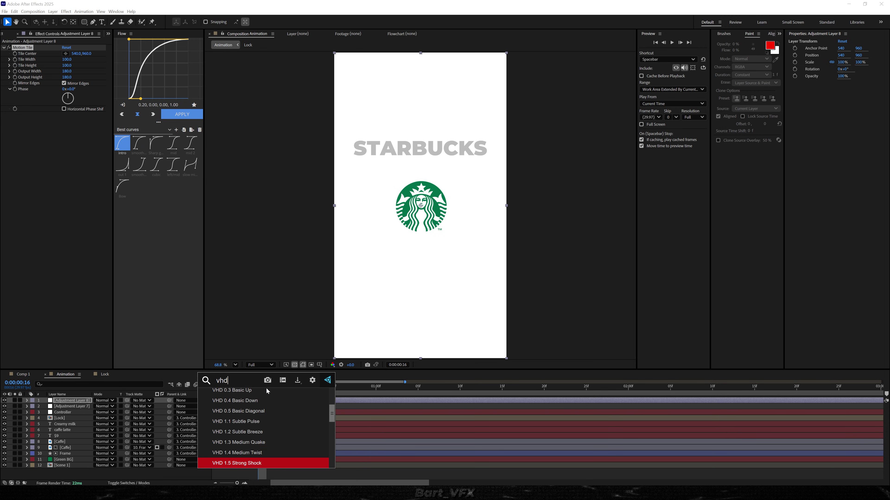
{"action": "key", "text": "Return"}
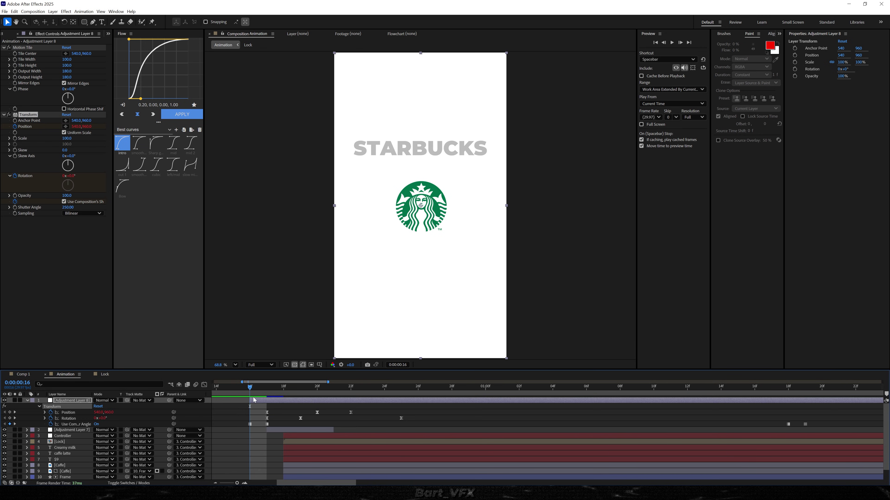
Preview the camera shake at the scene change from the start of the animation
{"action": "left_click", "coordinate": [257, 400]}
{"action": "scroll", "coordinate": [257, 401], "scroll_direction": "down", "scroll_amount": 5}
{"action": "left_click_drag", "start_coordinate": [263, 387], "coordinate": [203, 393]}
{"action": "key", "text": "space"}
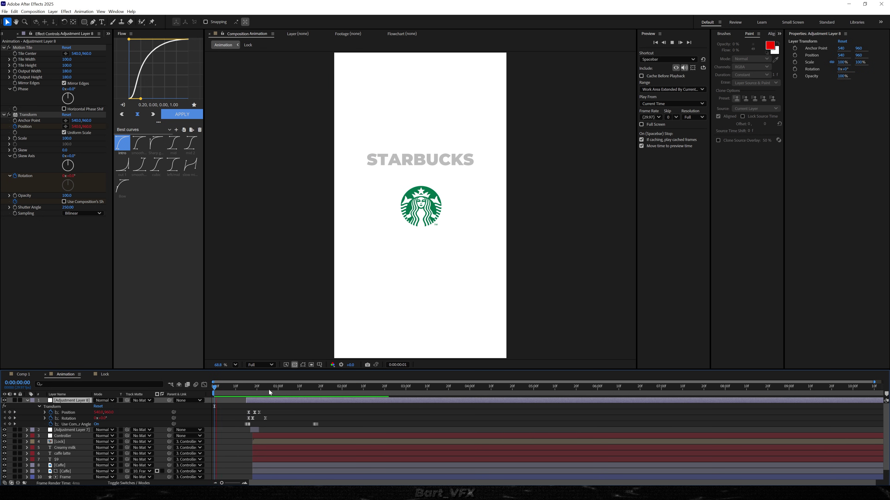
{"action": "left_click_drag", "start_coordinate": [297, 383], "coordinate": [291, 385]}
{"action": "key", "text": "u"}
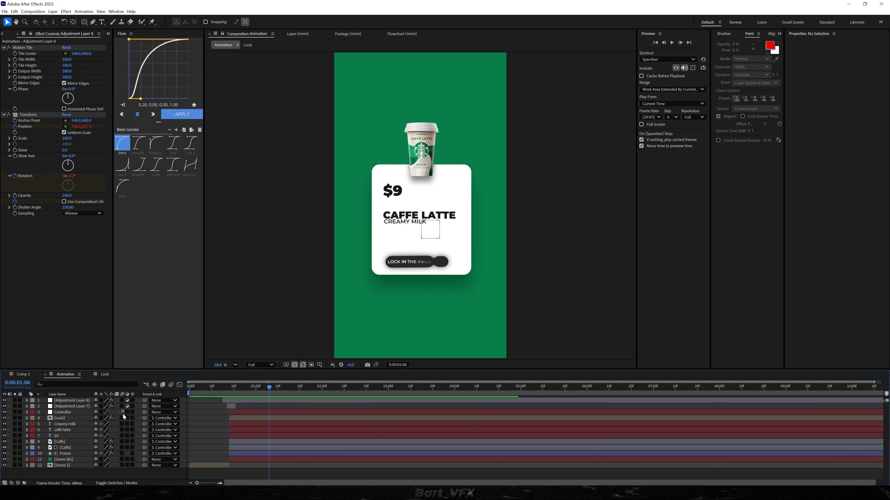
Enable motion blur for the Animation composition, its layers from Controller down to Scene 1, and the layers inside Scene 1
{"action": "left_click", "coordinate": [171, 384]}
{"action": "left_click_drag", "start_coordinate": [122, 412], "coordinate": [122, 466]}
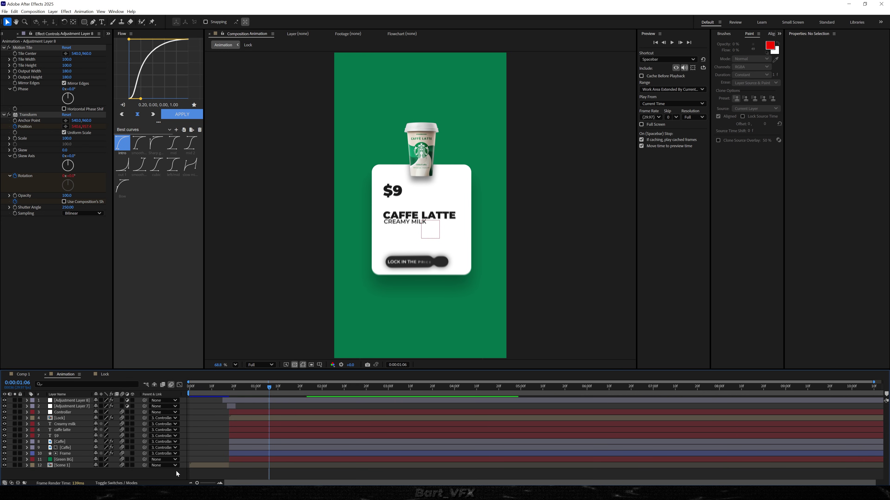
{"action": "double_click", "coordinate": [202, 466]}
{"action": "left_click_drag", "start_coordinate": [122, 401], "coordinate": [121, 424]}
{"action": "key", "text": "Tab"}
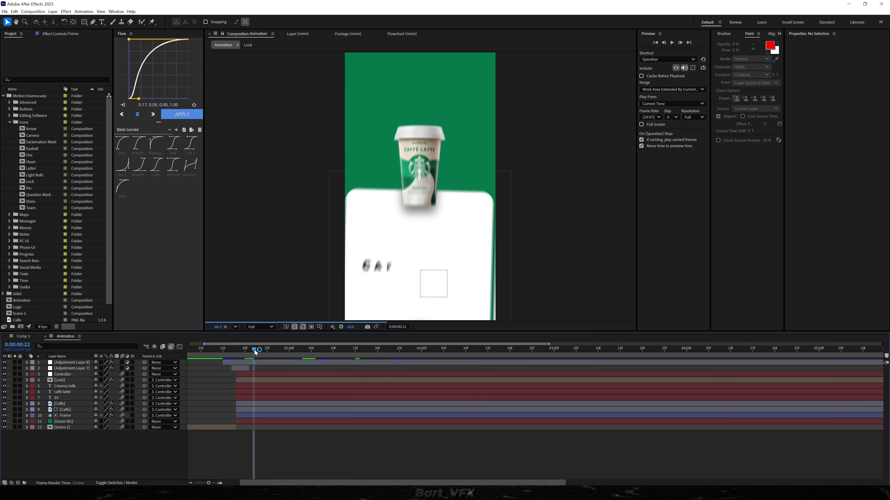
Move the Frame layer's anchor point near the upper-left corner of the white card
{"action": "left_click_drag", "start_coordinate": [251, 354], "coordinate": [271, 354]}
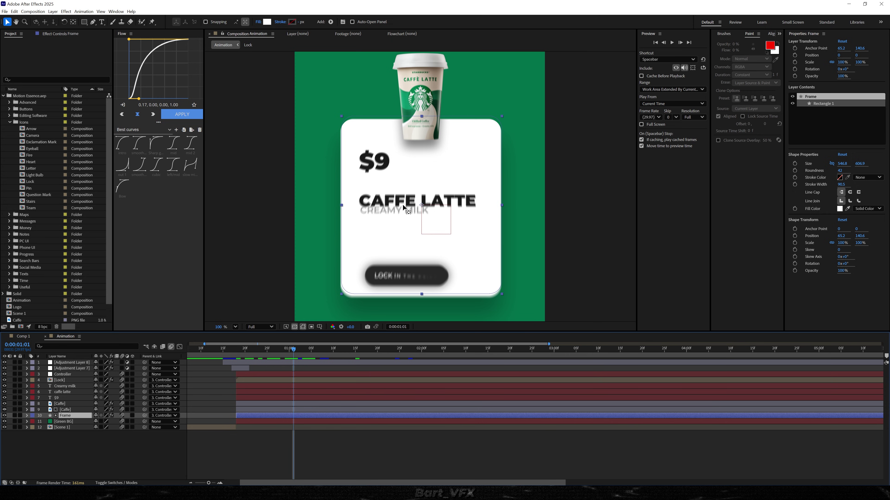
{"action": "key", "text": "y"}
{"action": "left_click_drag", "start_coordinate": [421, 205], "coordinate": [372, 158]}
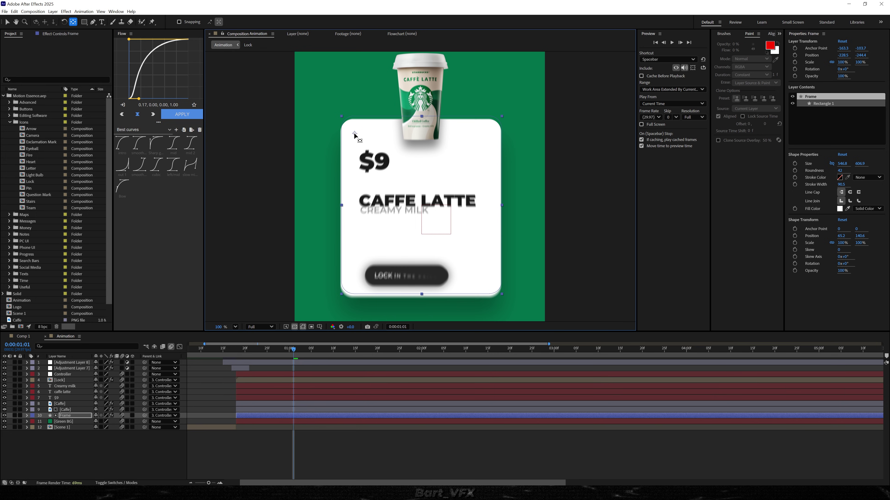
Animate the Frame layer's scale from 0% at frame 18 to 100% at 0:00:01:01
{"action": "key", "text": "alt+shift+s"}
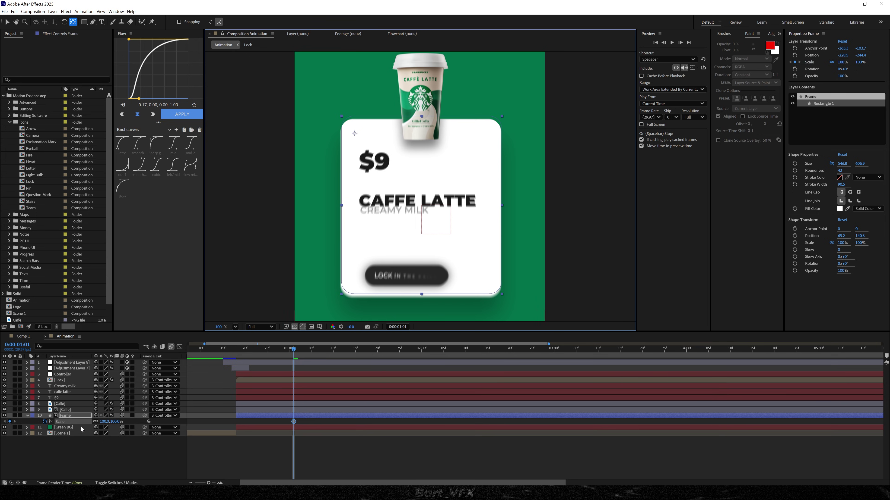
{"action": "left_click_drag", "start_coordinate": [275, 352], "coordinate": [238, 360]}
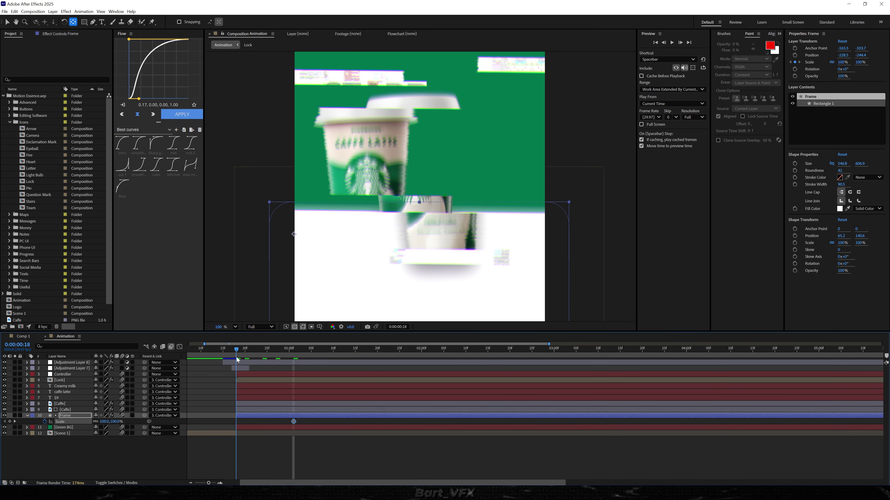
{"action": "type", "text": "0"}
{"action": "key", "text": "Return"}
{"action": "left_click_drag", "start_coordinate": [246, 349], "coordinate": [288, 344]}
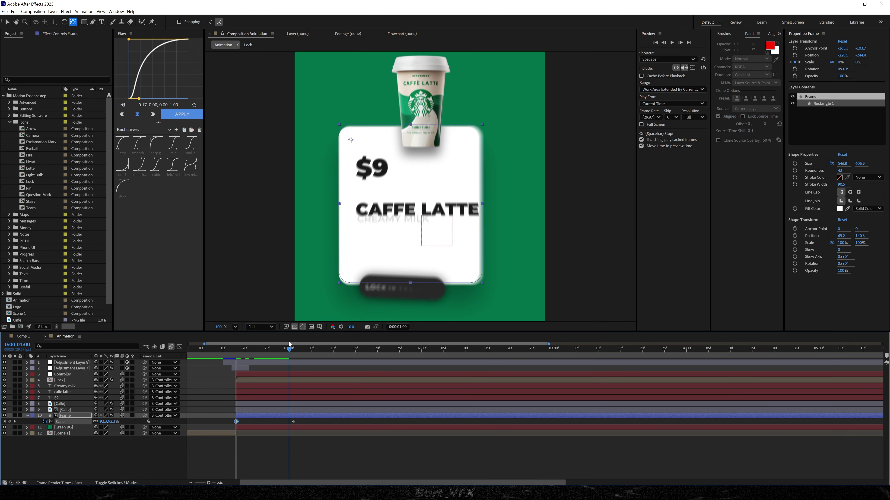
Easy Ease the Frame's scale keyframes, shape their speed graph into a fast start with a long slow finish, and preview it
{"action": "left_click_drag", "start_coordinate": [293, 422], "coordinate": [219, 433]}
{"action": "key", "text": "F9"}
{"action": "left_click", "coordinate": [181, 347]}
{"action": "left_click_drag", "start_coordinate": [303, 399], "coordinate": [241, 418]}
{"action": "key", "text": "space"}
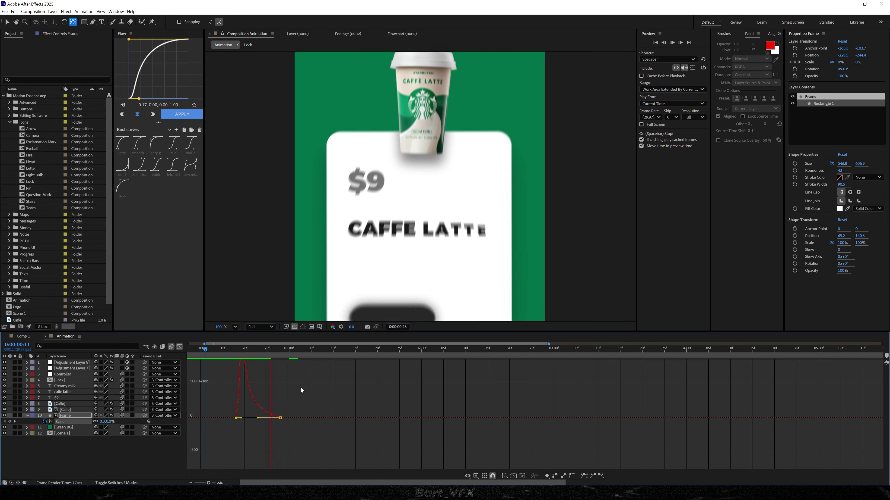